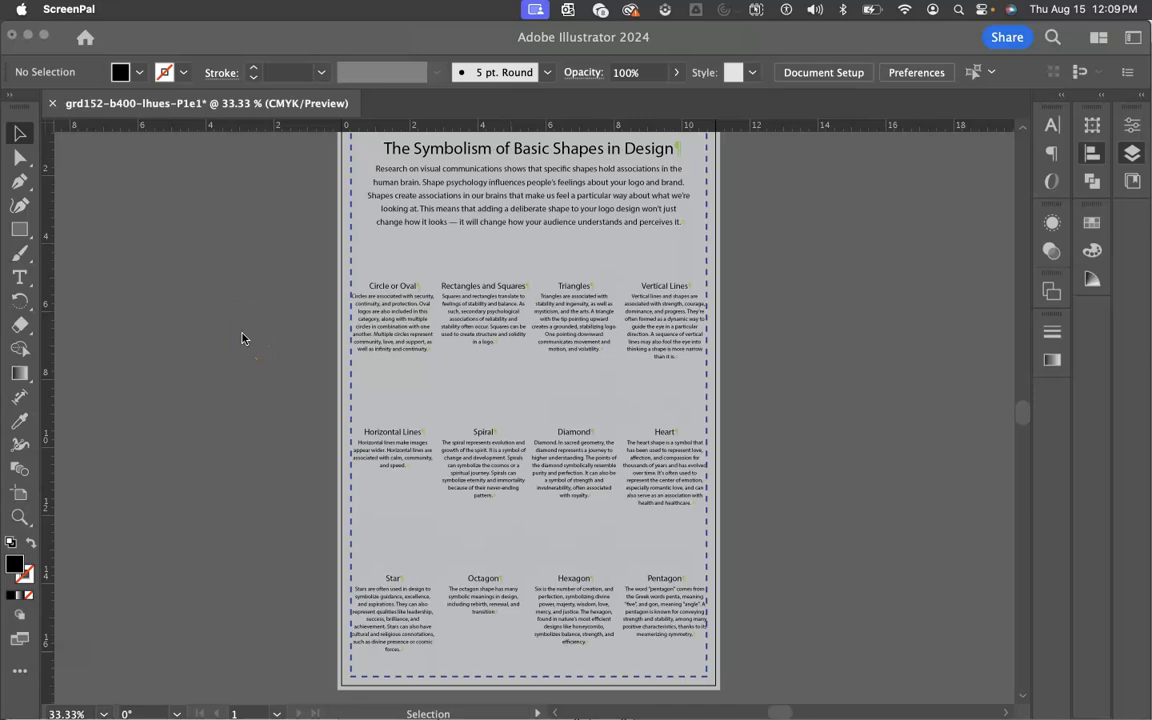
scroll(241, 335, "up", 2)
scroll(241, 335, "right", 2)
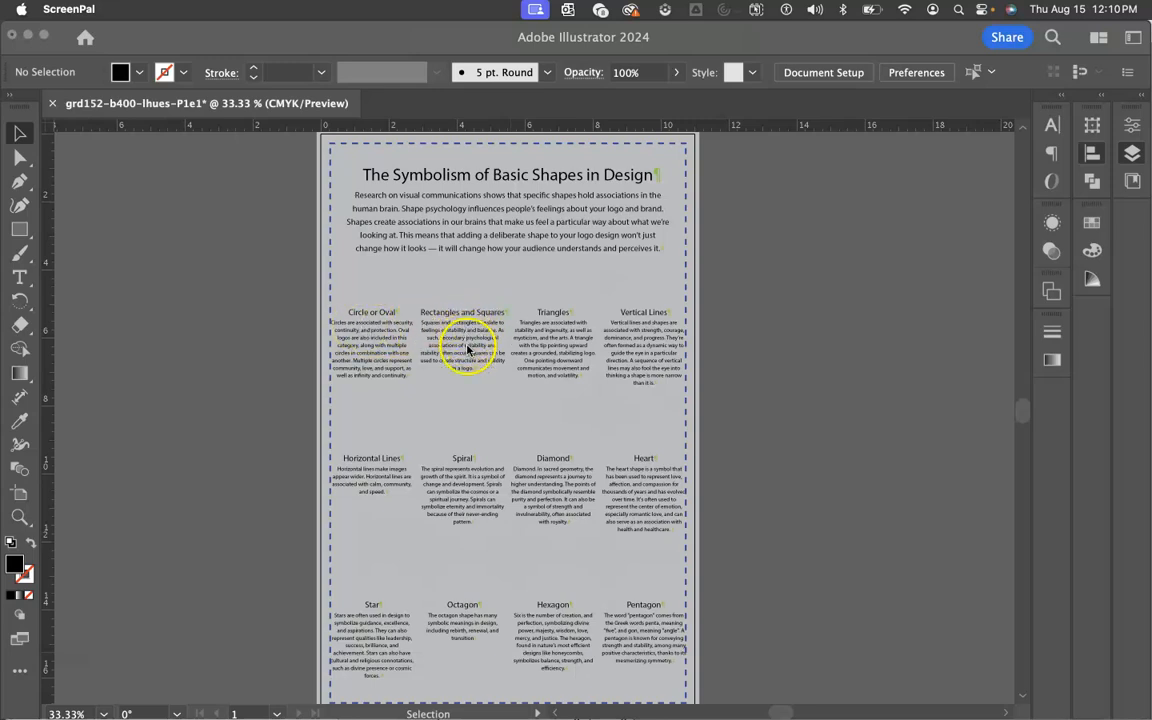
scroll(485, 405, "down", 2)
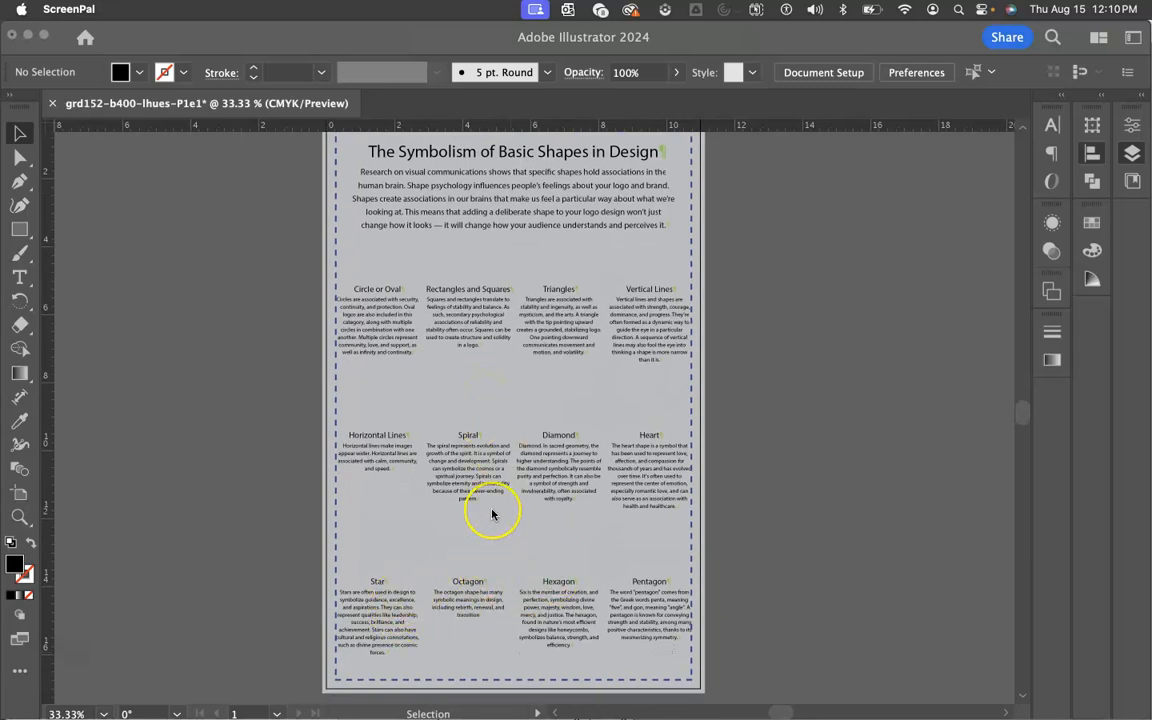
scroll(490, 510, "up", 2)
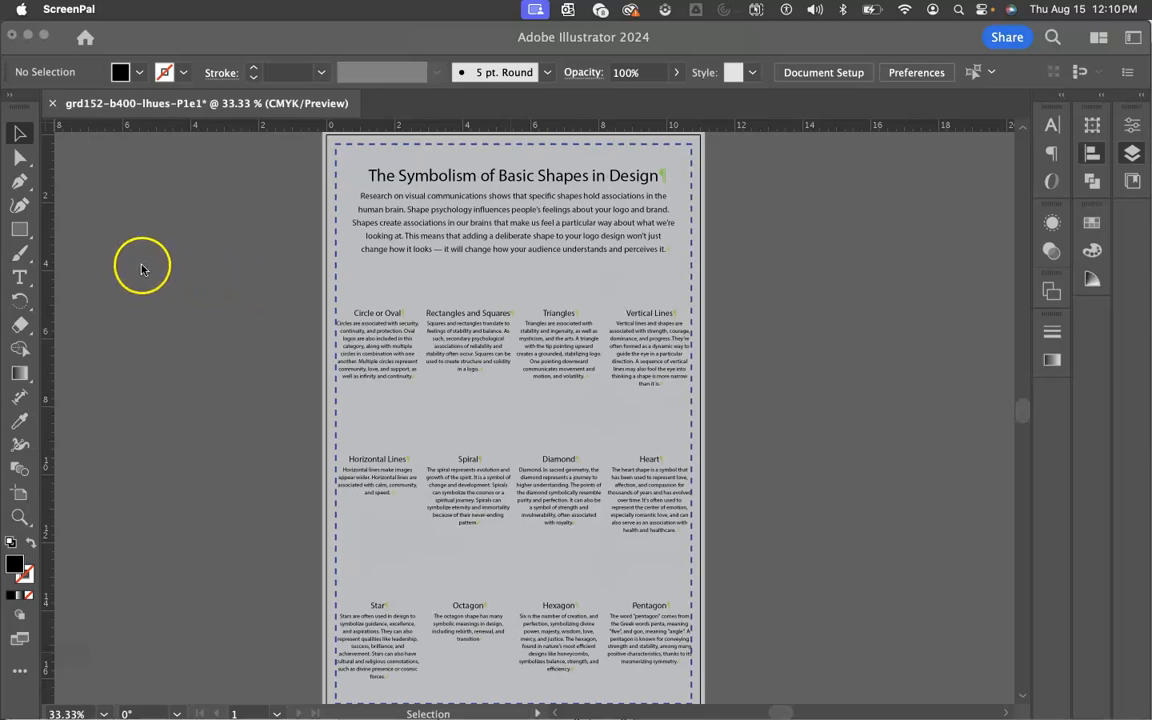
- Create a black 1.5 by 1.5 in square with the Rectangle tool on the empty canvas beside the artboard
left_click(24, 230)
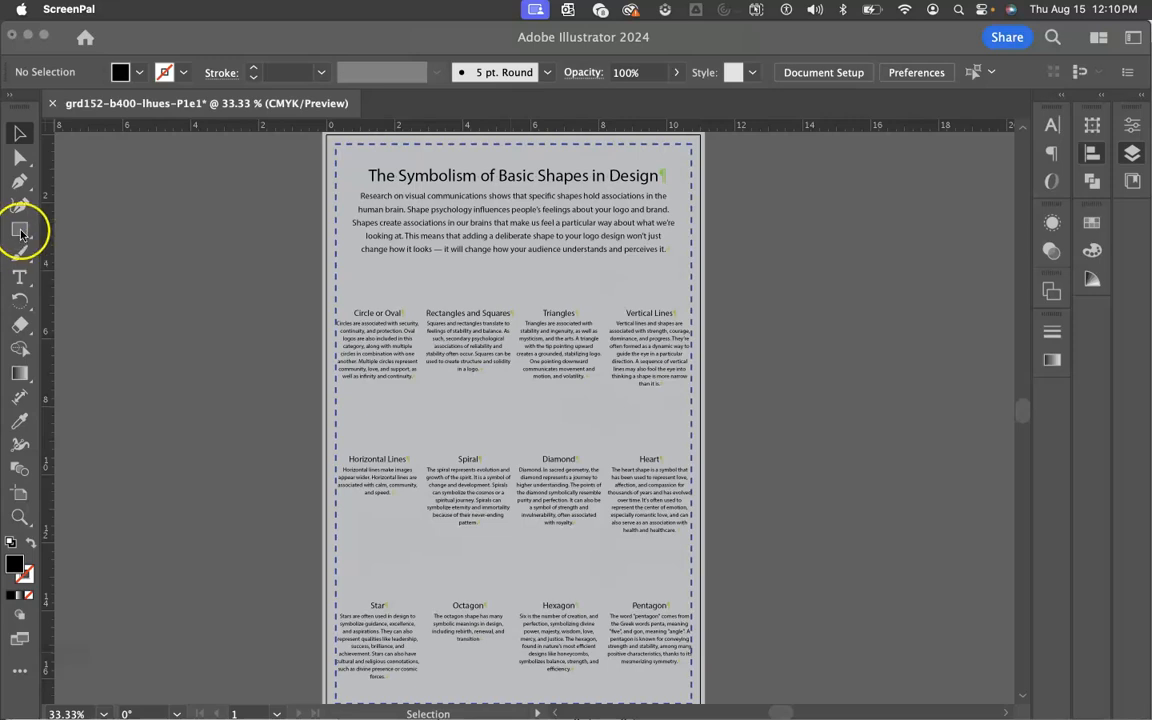
left_click(21, 232)
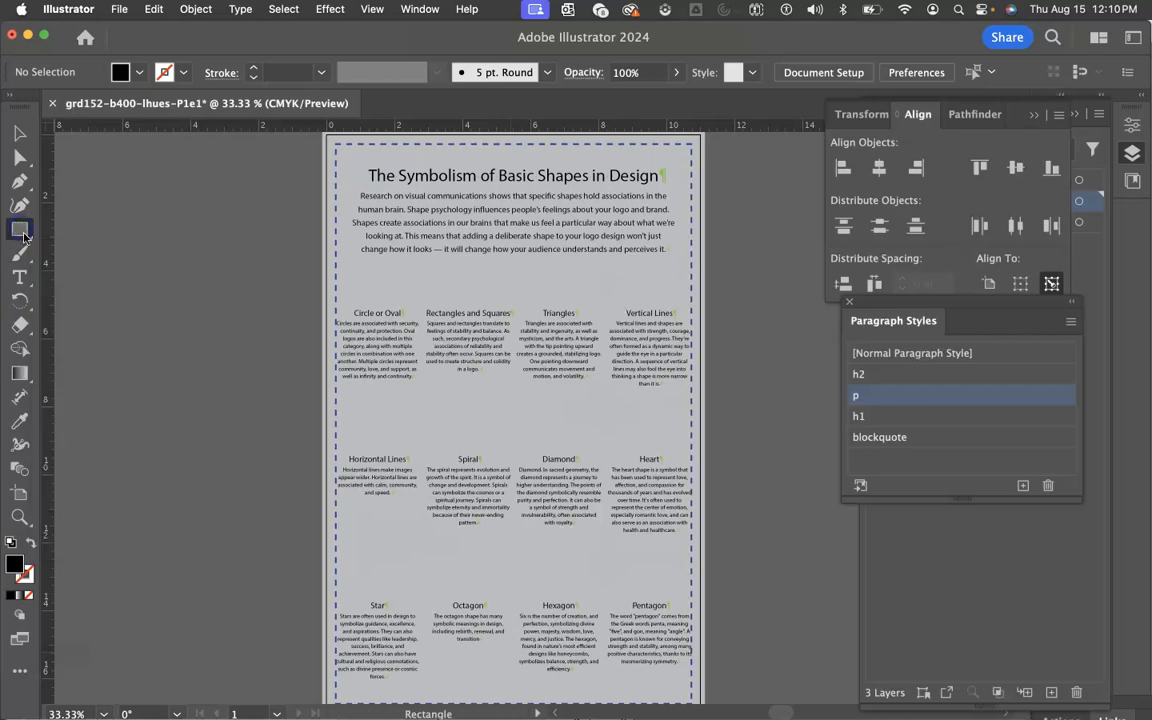
left_click(22, 229)
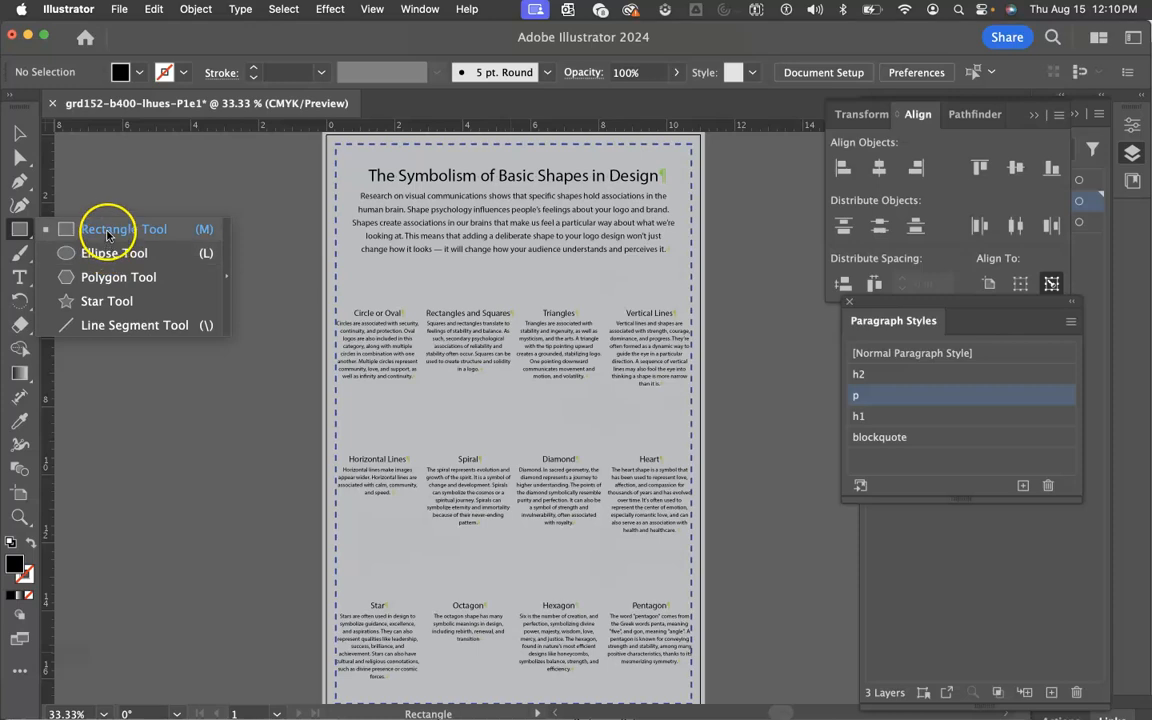
left_click(22, 231)
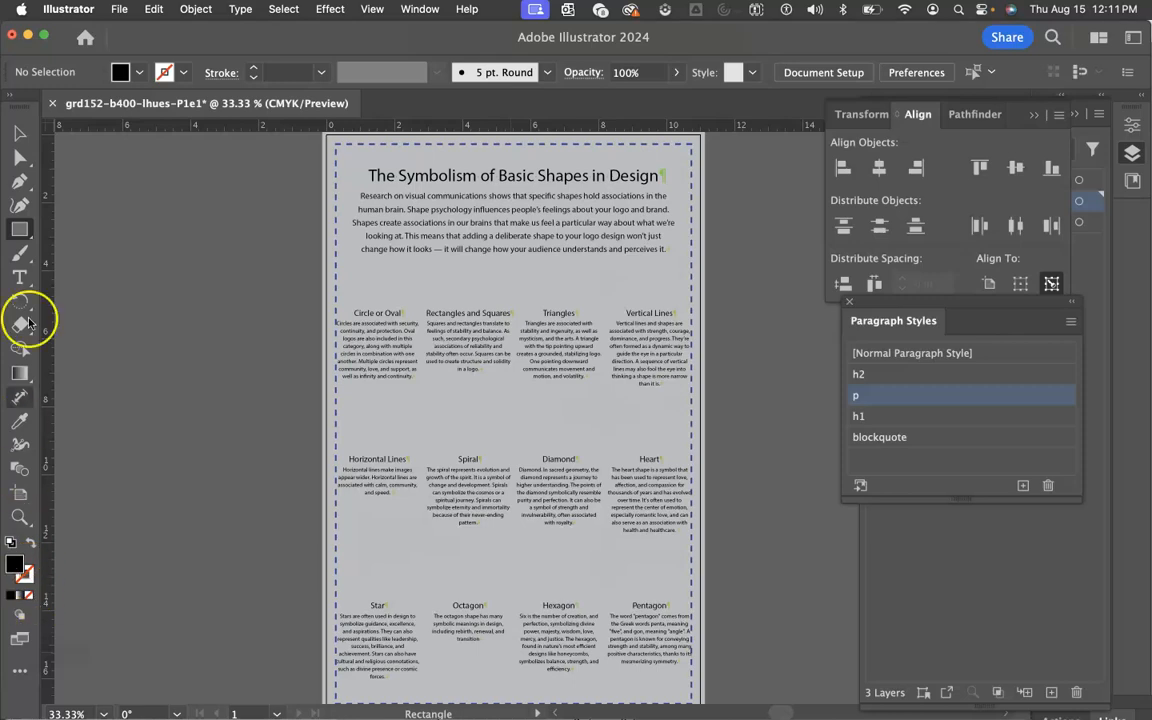
left_click(22, 231)
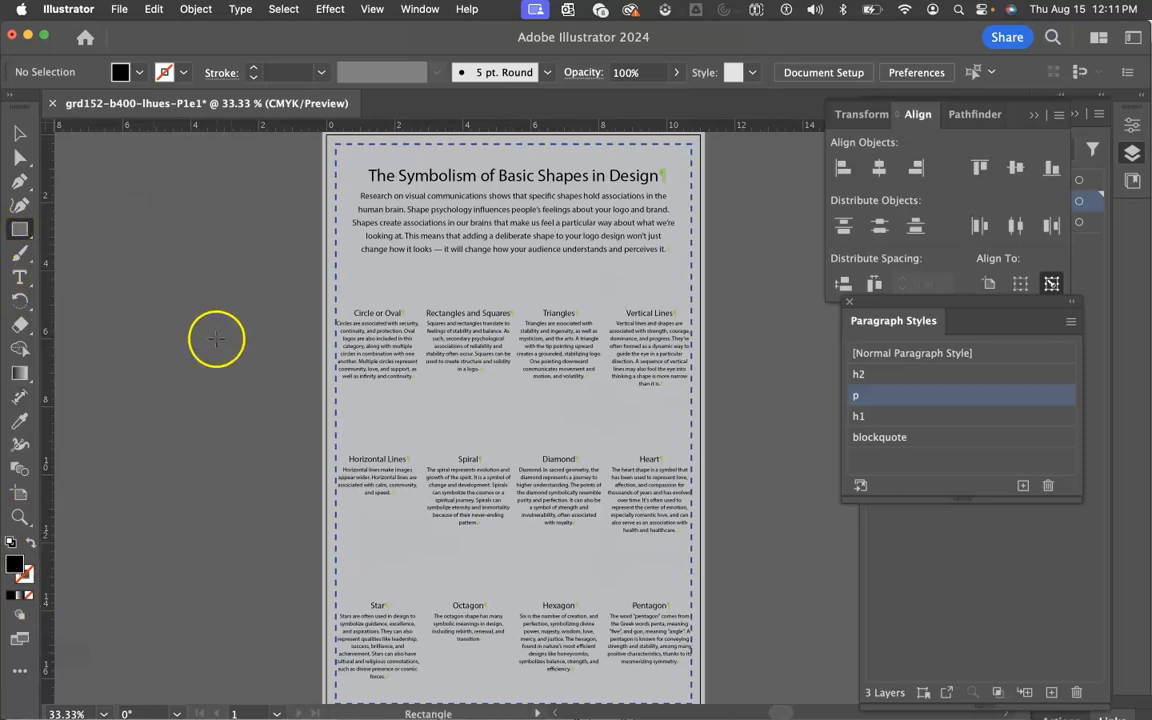
left_click(159, 312)
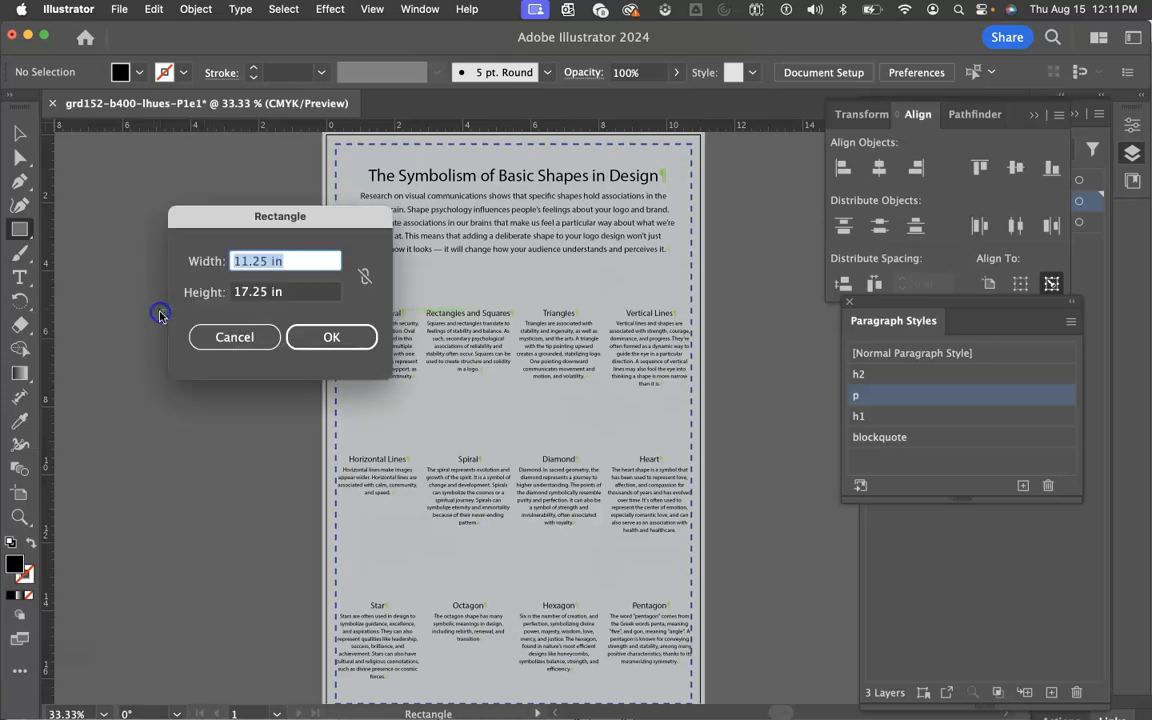
left_click_drag(267, 261, 226, 261)
type("1")
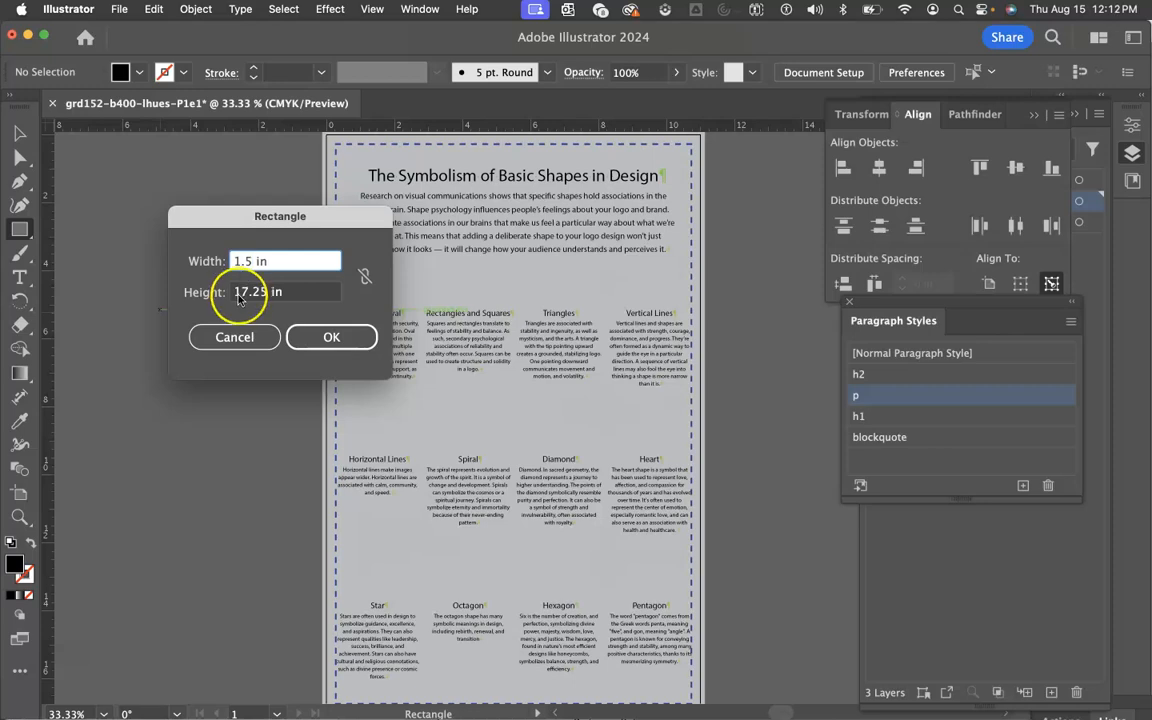
left_click(243, 292)
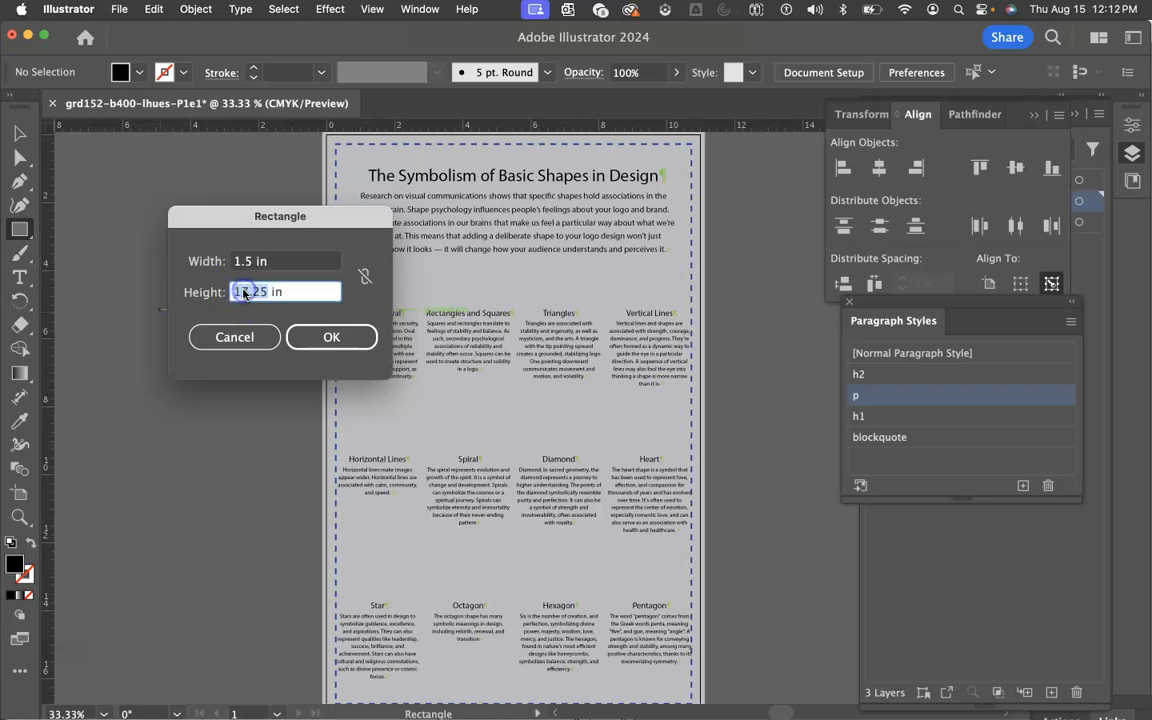
type("1")
left_click(305, 336)
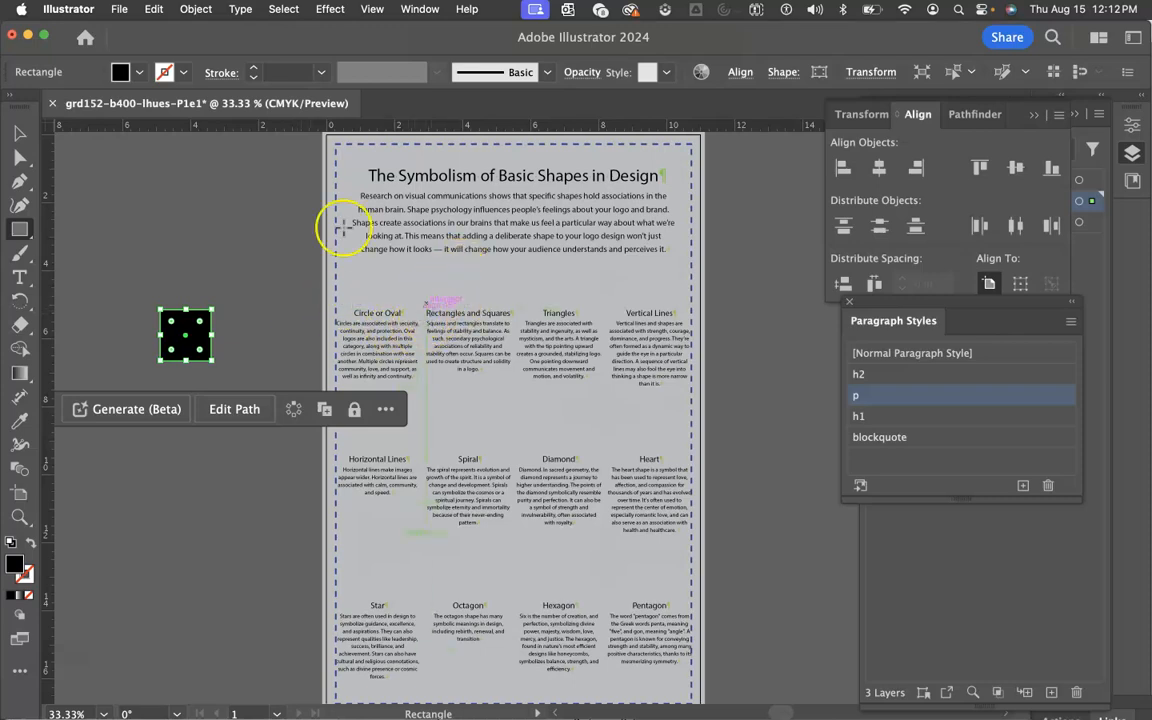
- Center the square horizontally on the "Rectangles and Squares" text block, using the text block as the key object
left_click(20, 135)
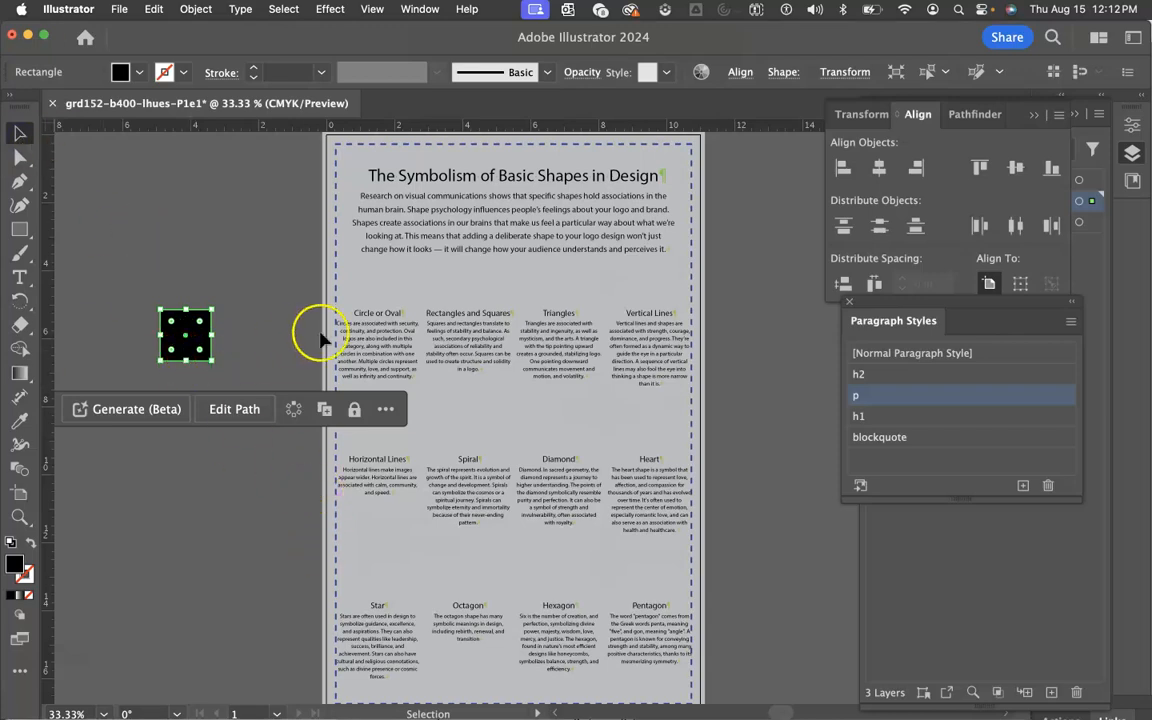
left_click(470, 342, "shift")
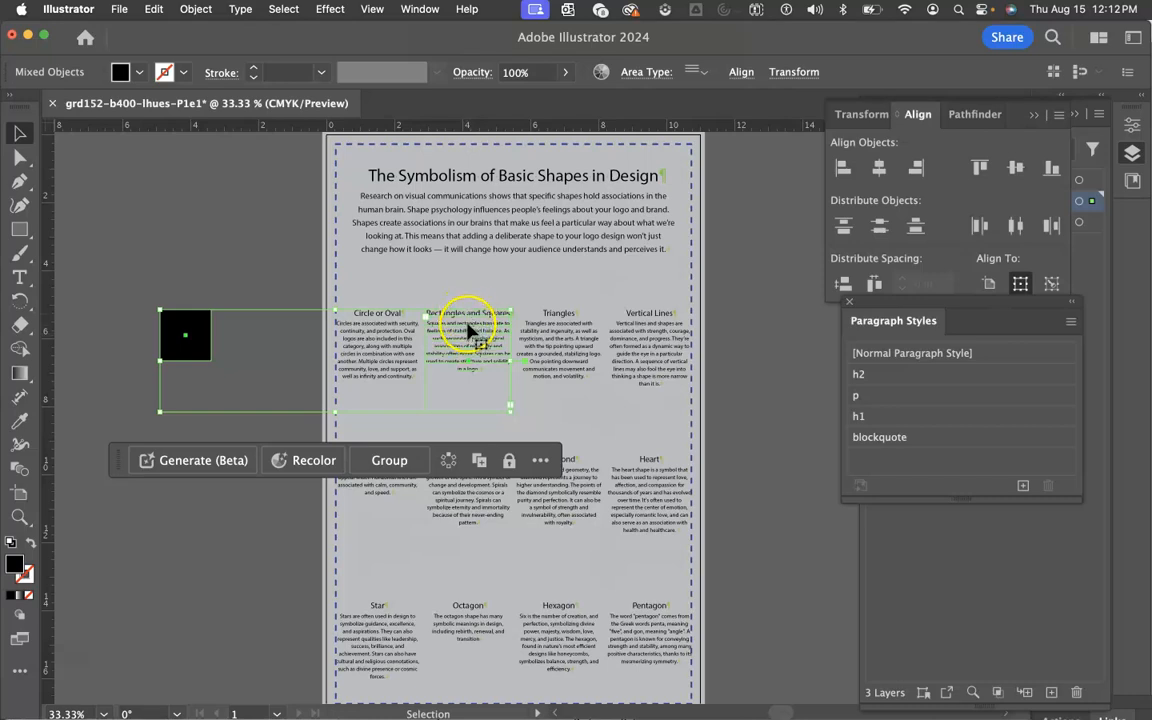
left_click(467, 336)
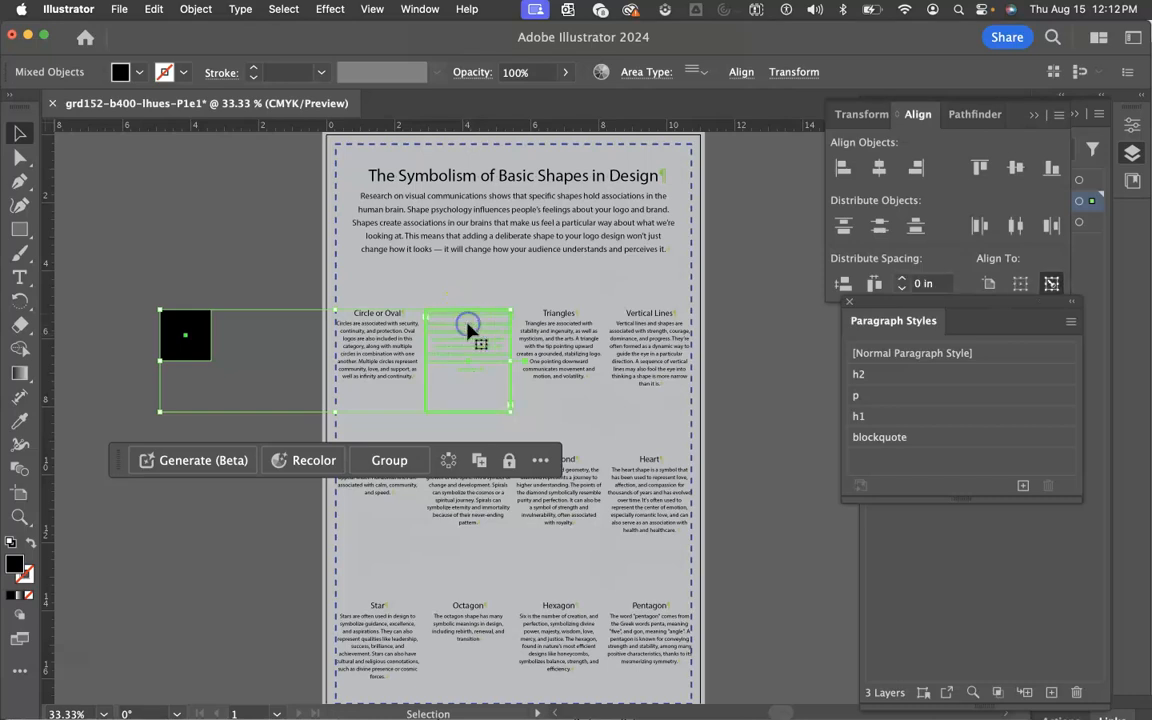
left_click(879, 168)
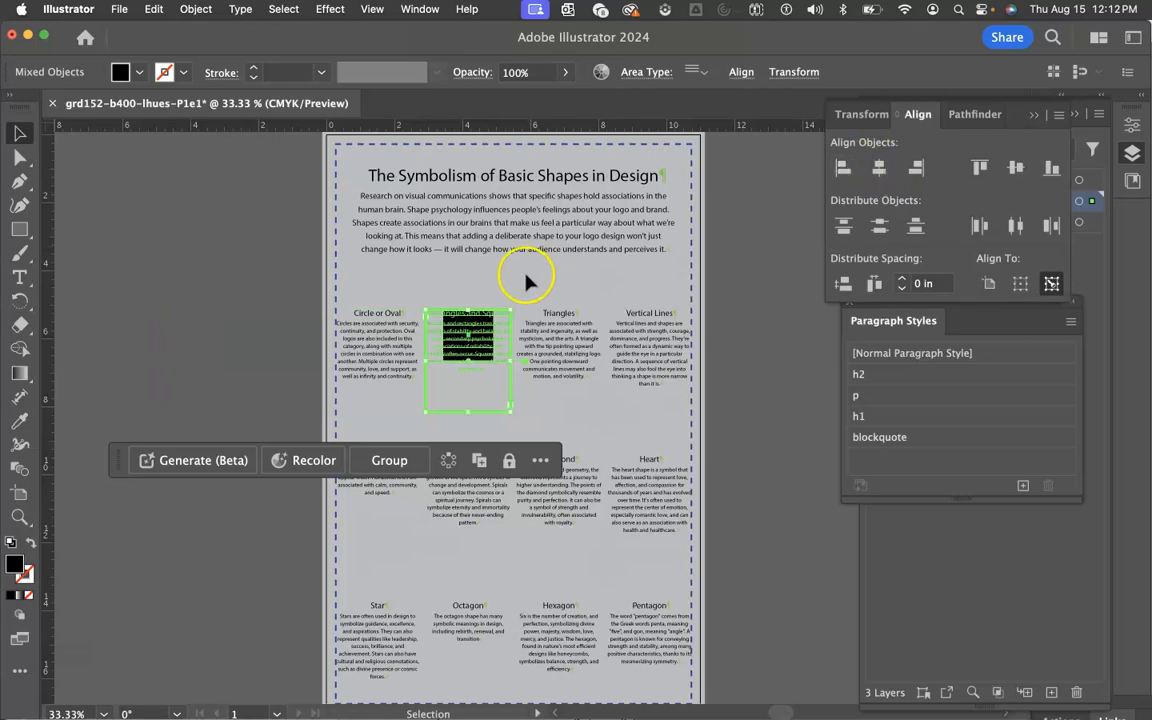
- Select only the square and move it straight up to sit above the "Rectangles and Squares" heading
left_click(440, 335)
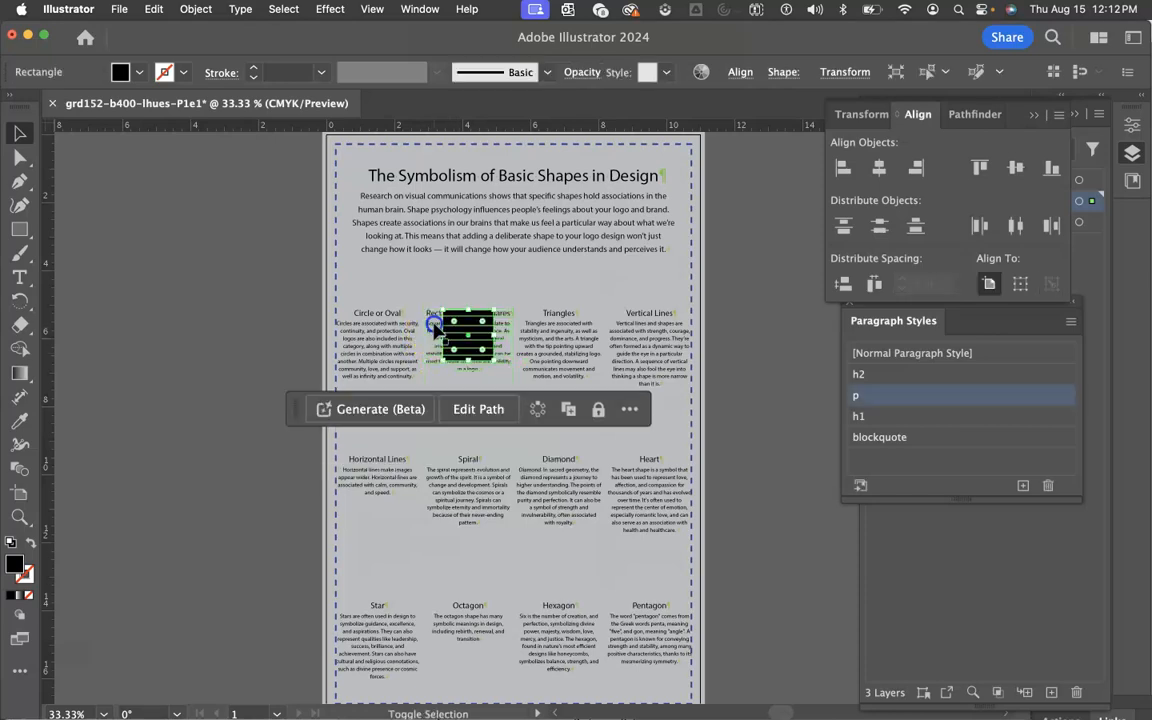
left_click_drag(446, 355, 466, 338)
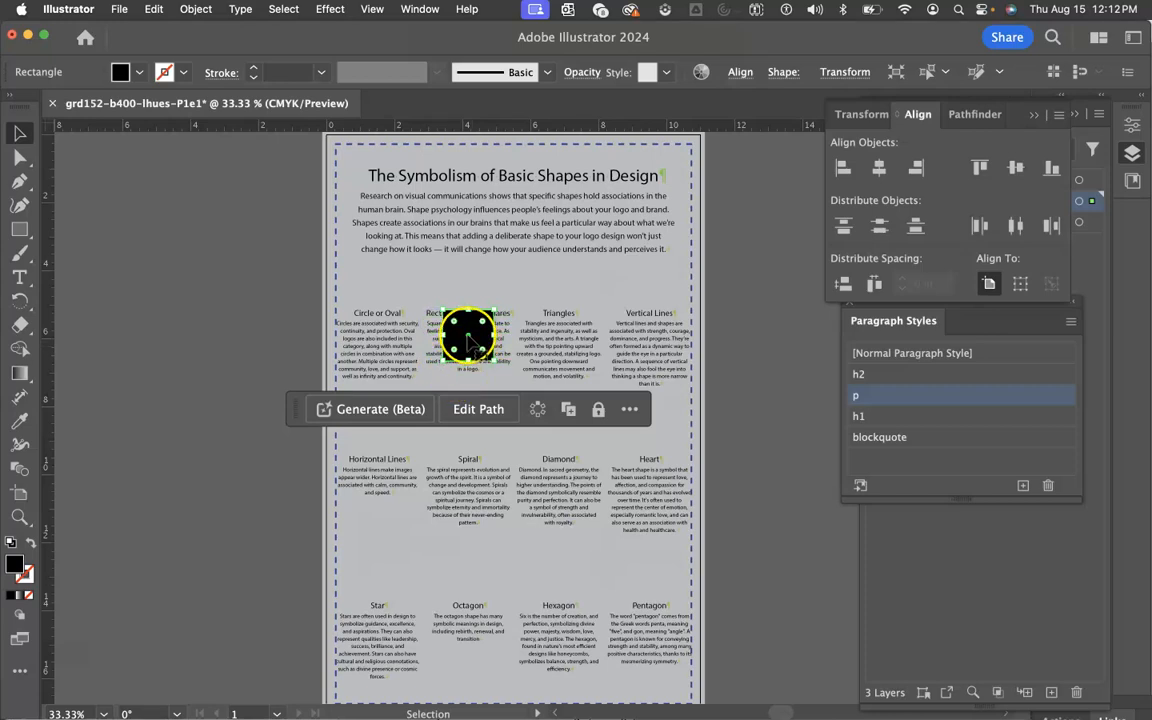
left_click_drag(471, 341, 471, 282)
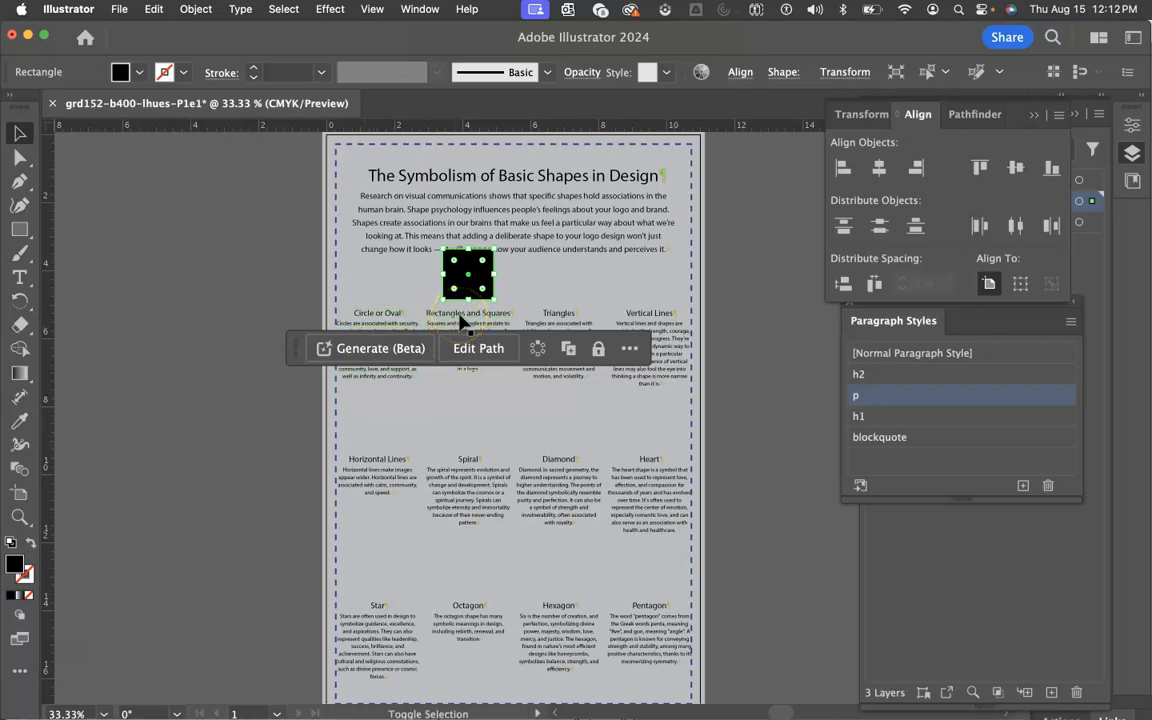
- Set the vertical spacing between the square and the "Rectangles and Squares" text block to 0.125 in, with the text block as key object
left_click(462, 320, "shift")
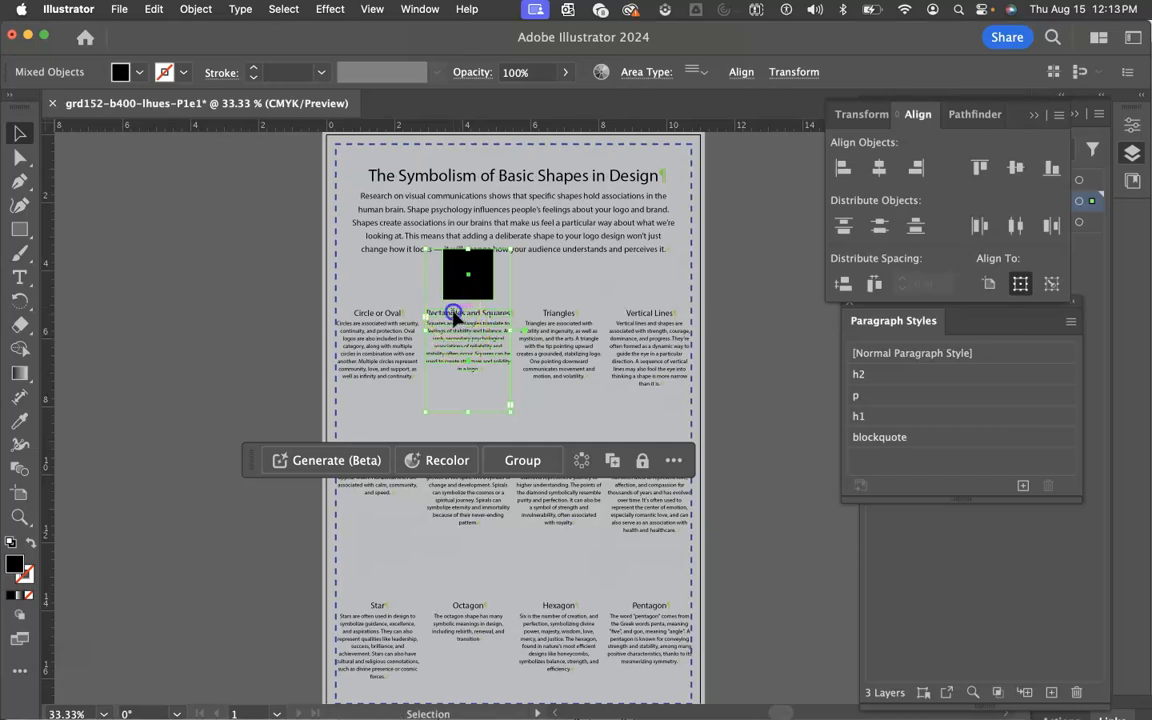
left_click(453, 316)
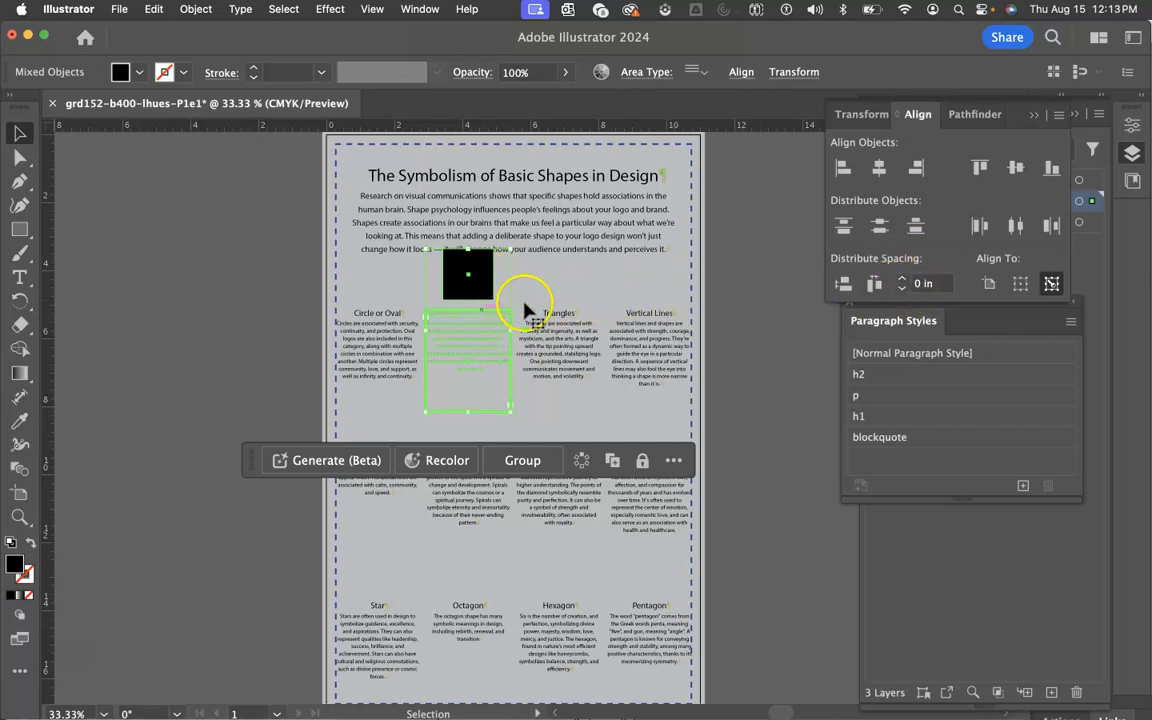
left_click(919, 284)
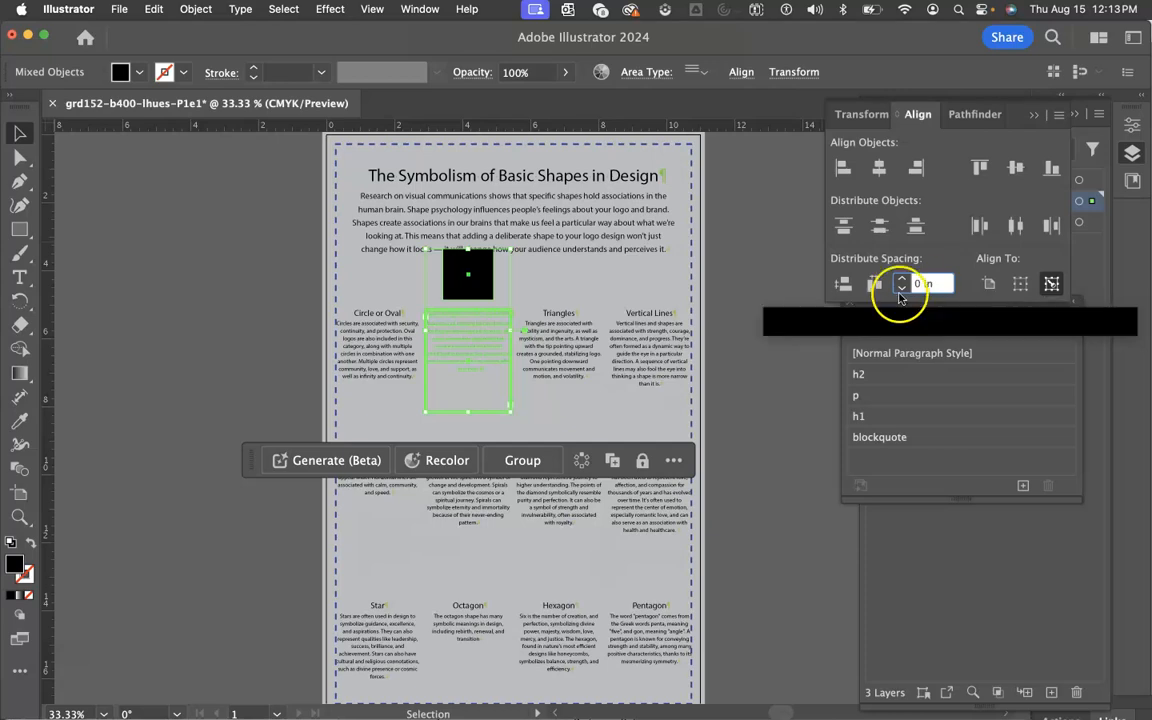
left_click(473, 299)
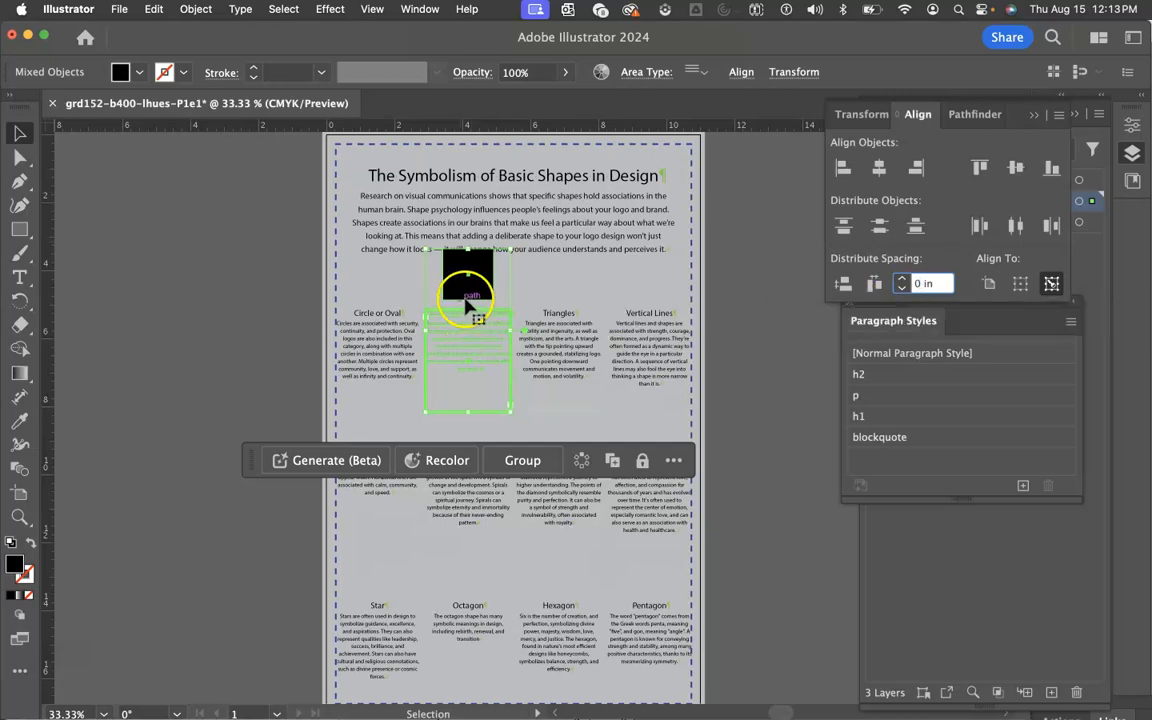
left_click(928, 284)
left_click(844, 285)
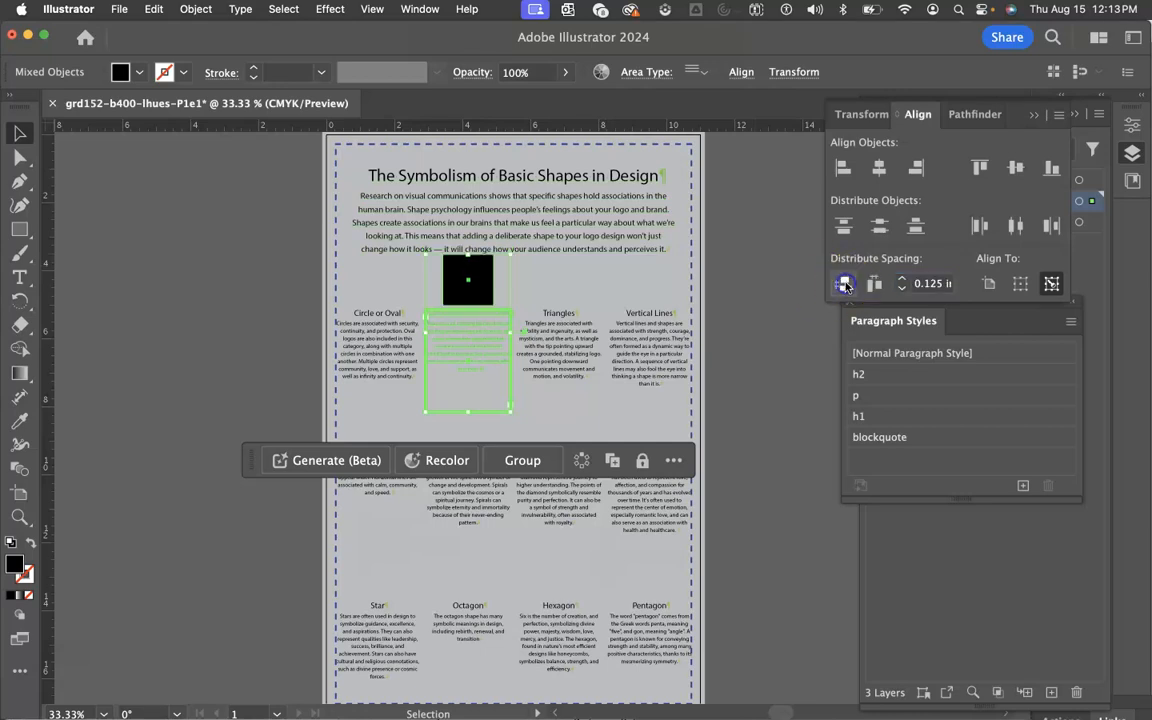
left_click(236, 333)
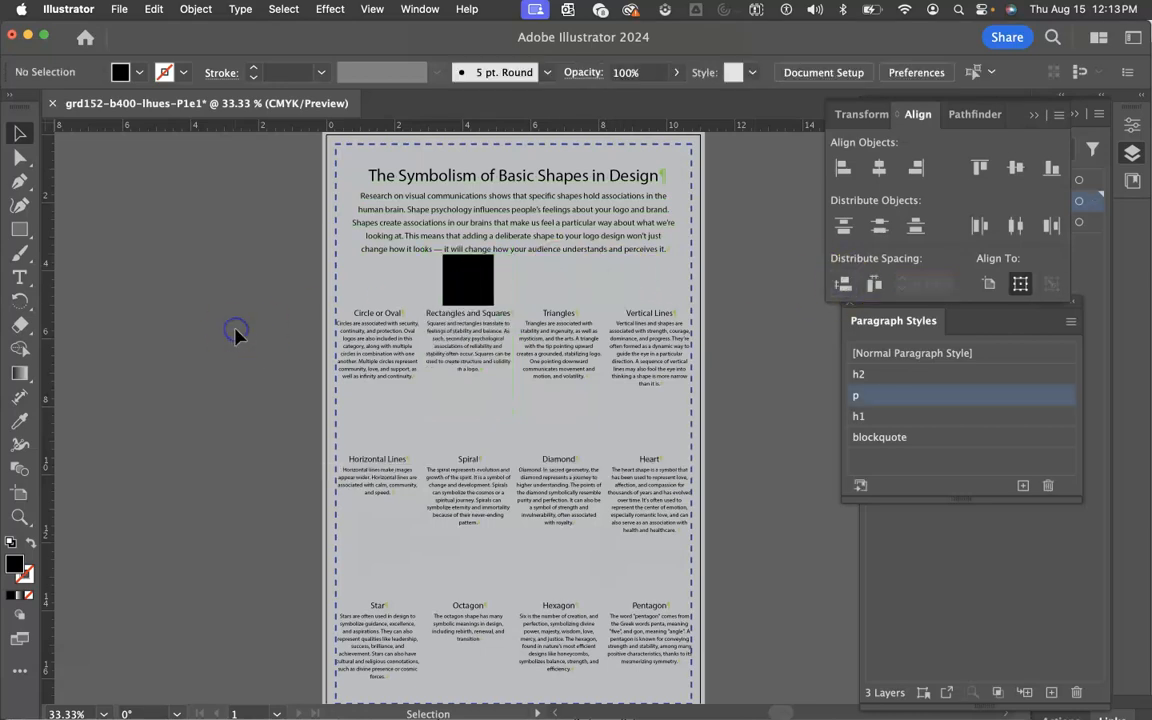
- Resize the square to 1.25 in wide and 1.25 in high from its bottom-center reference point, then deselect it
left_click(470, 304)
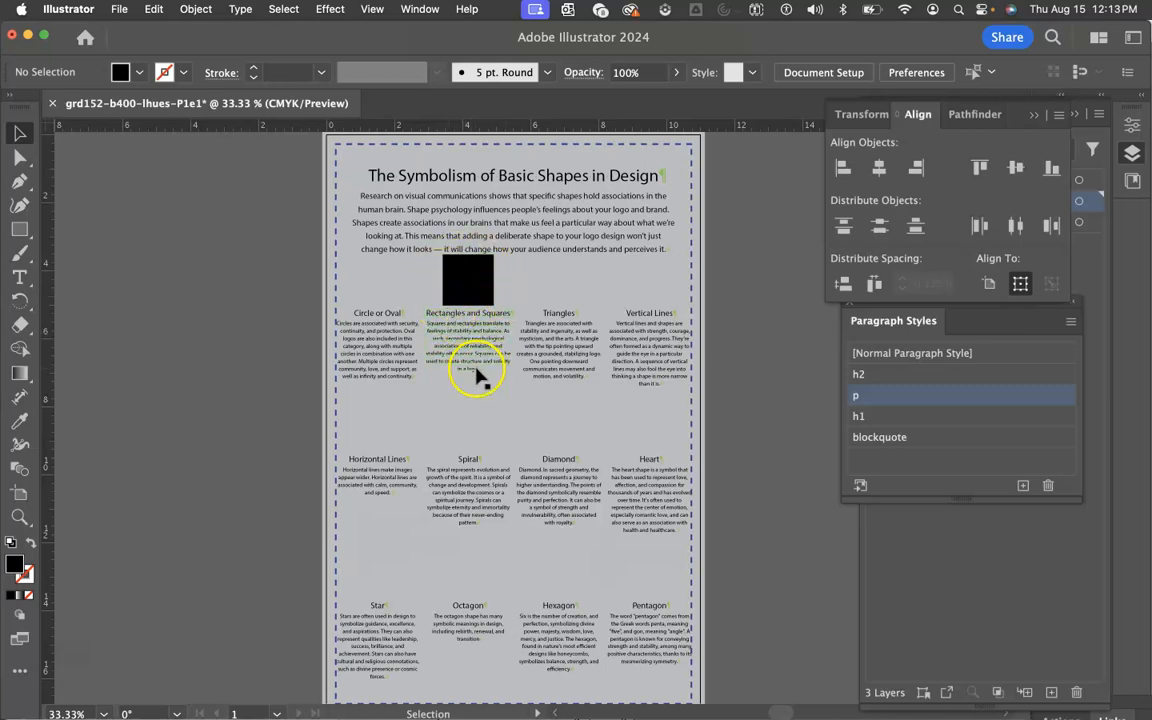
left_click(481, 281)
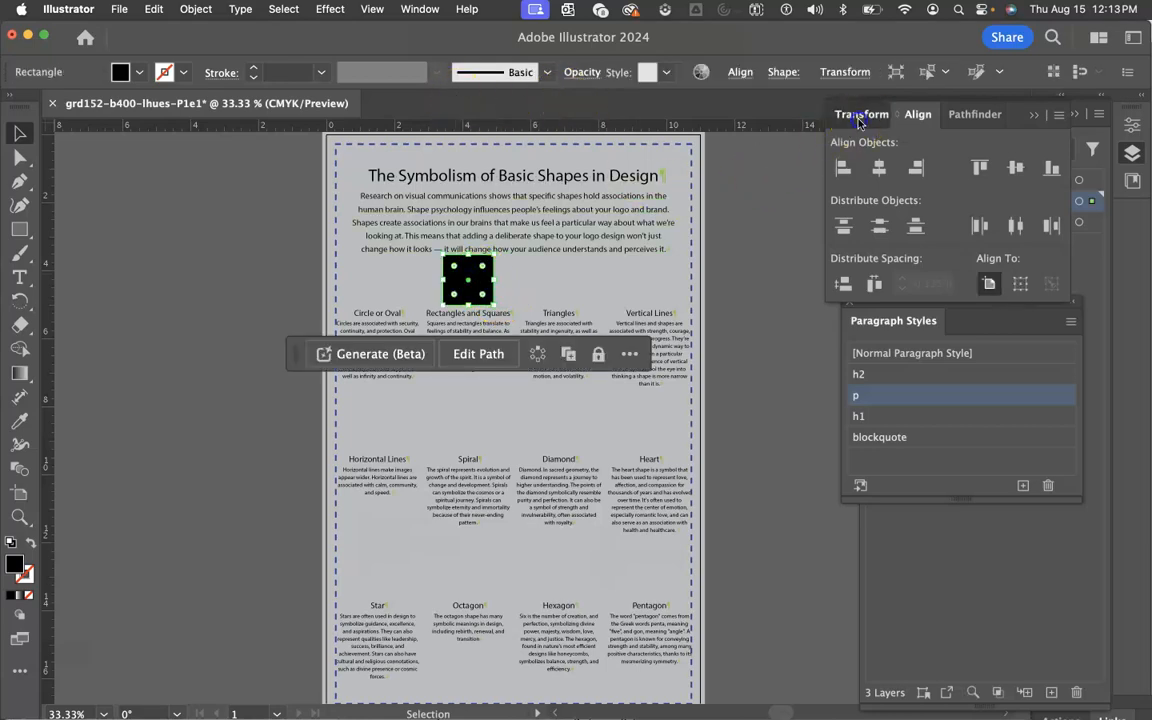
left_click(858, 116)
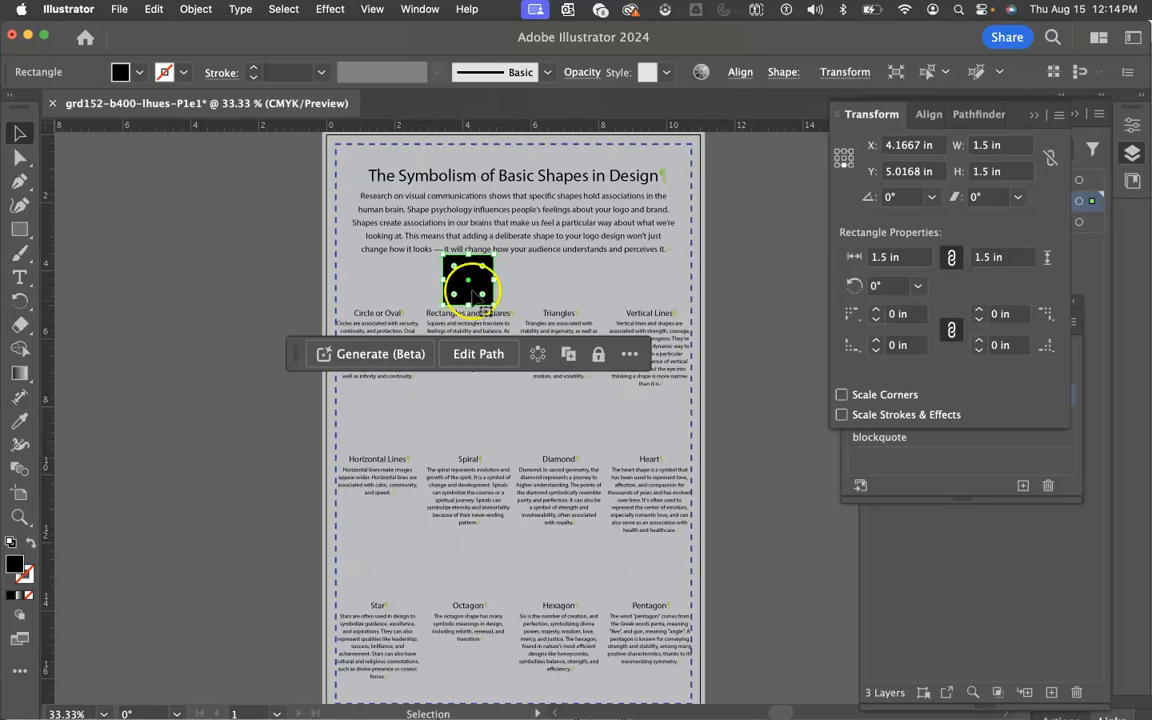
left_click(988, 147)
double_click(986, 146)
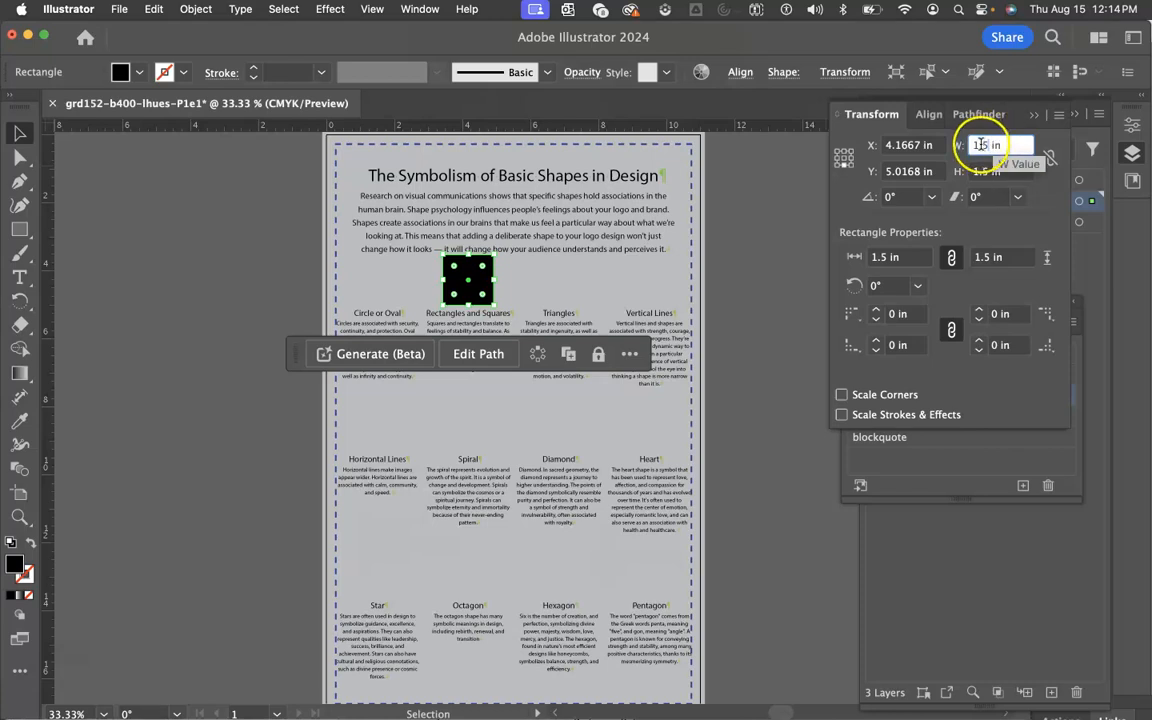
type("2")
left_click(983, 172)
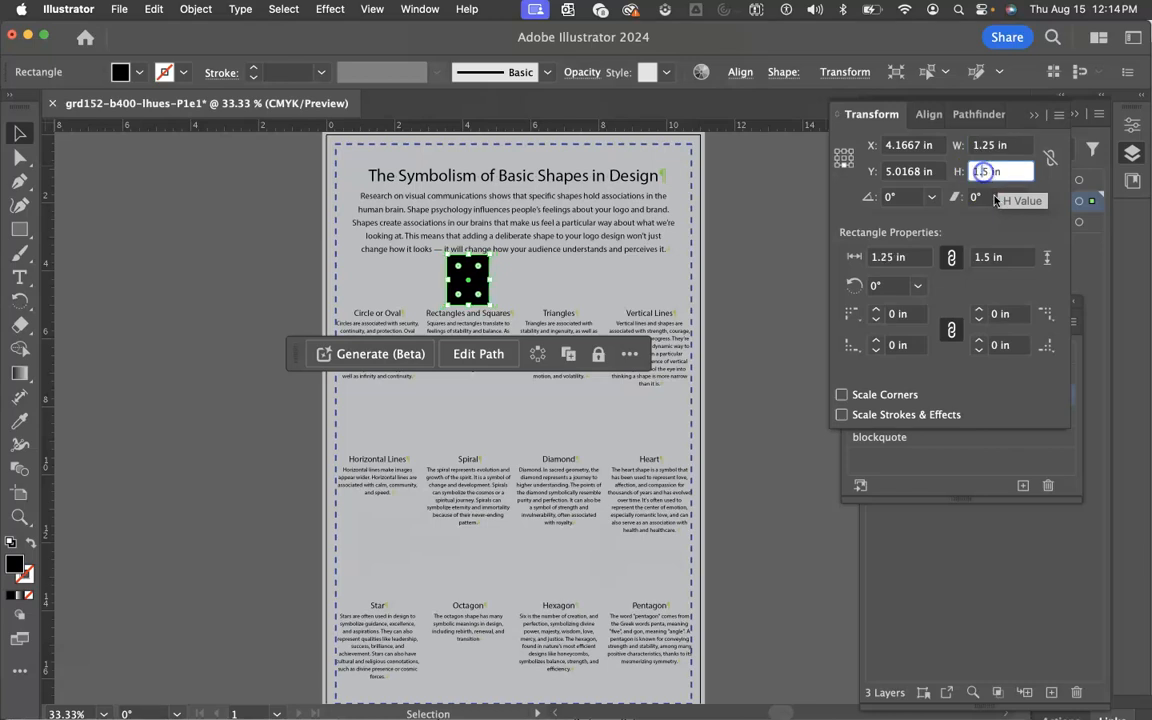
type("2")
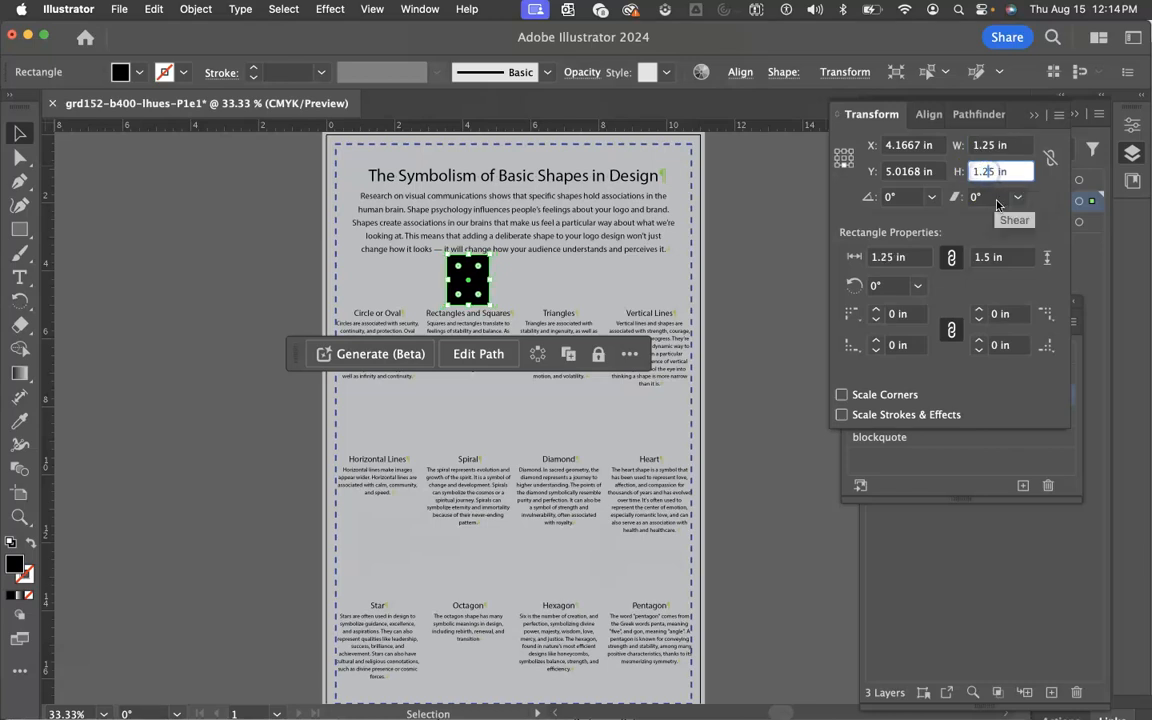
left_click(1018, 147)
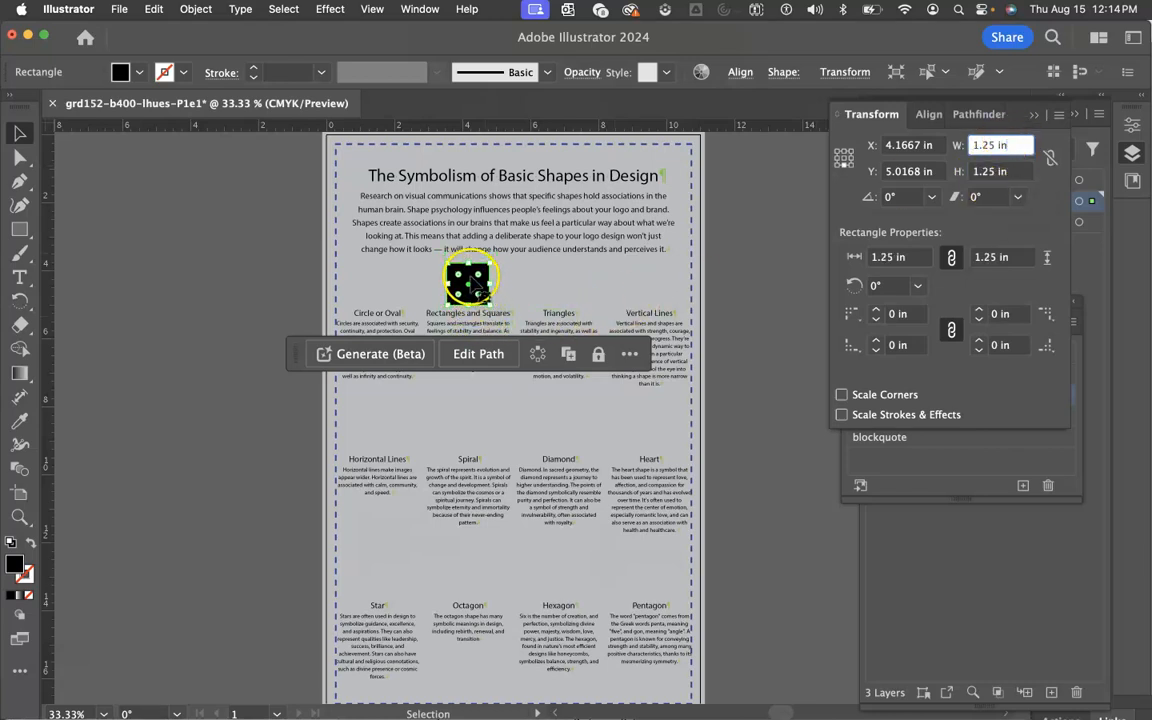
left_click(300, 288)
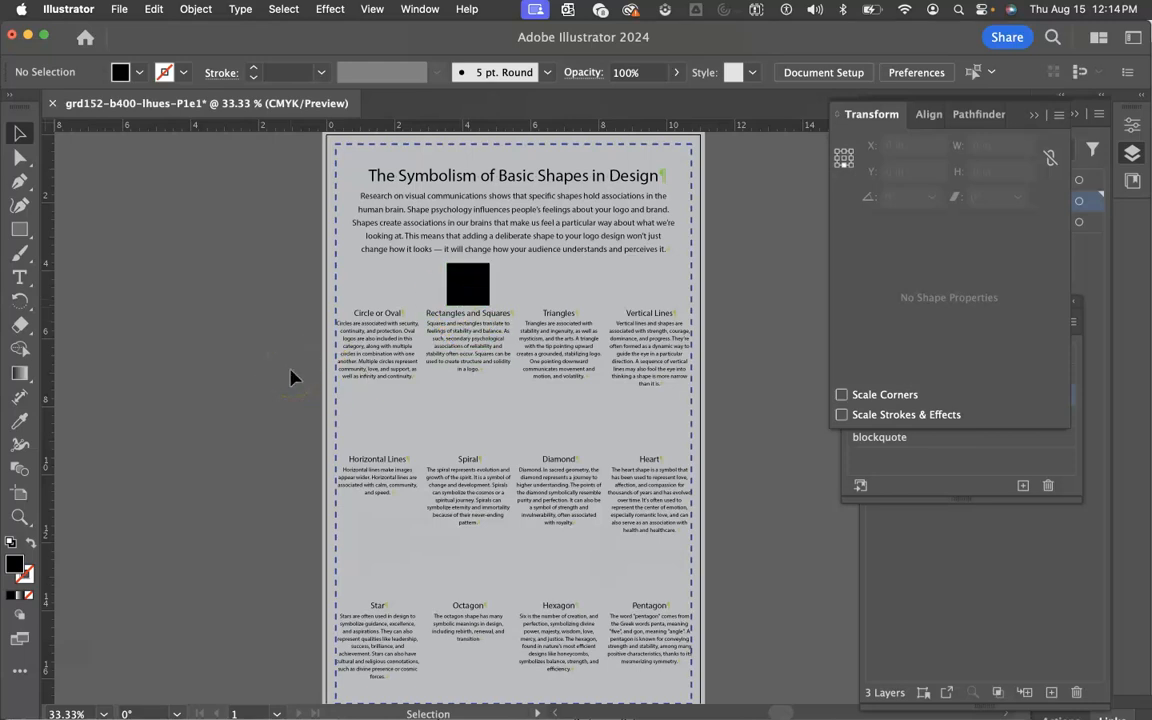
- Draw a circle 1.25 in wide and 1.25 in high with the Ellipse tool on the pasteboard beside the poster
left_click(170, 322)
left_click(21, 229)
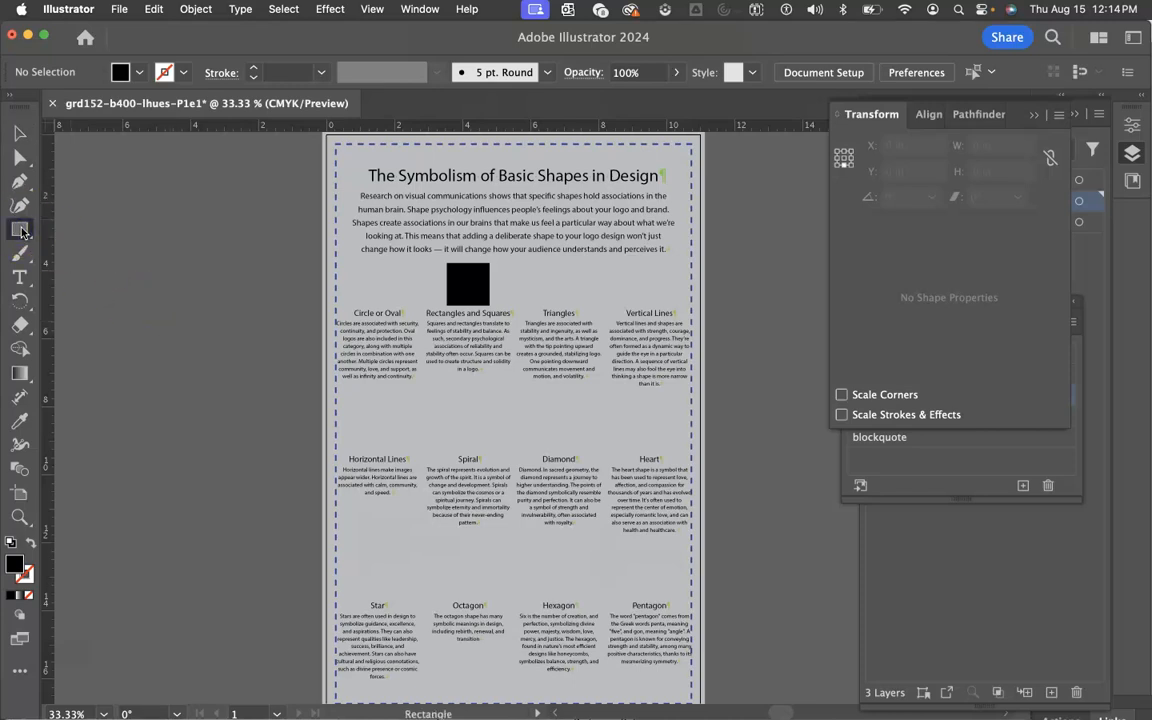
left_click_drag(22, 231, 127, 255)
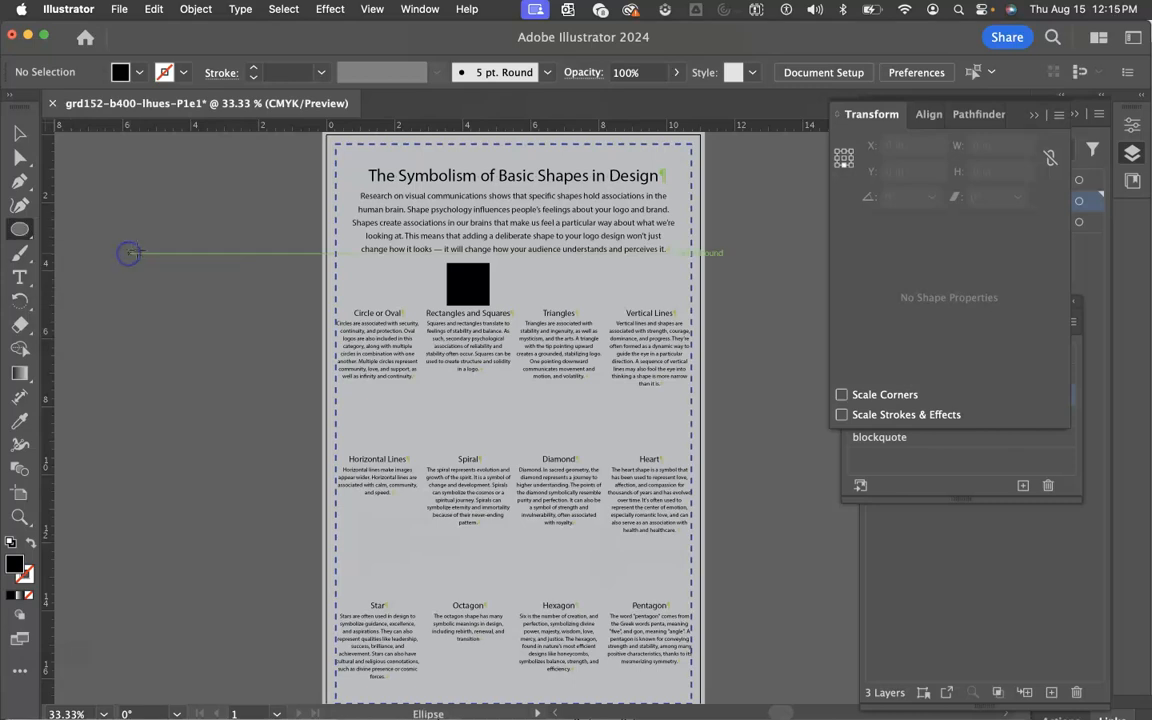
left_click(192, 299)
left_click(737, 460)
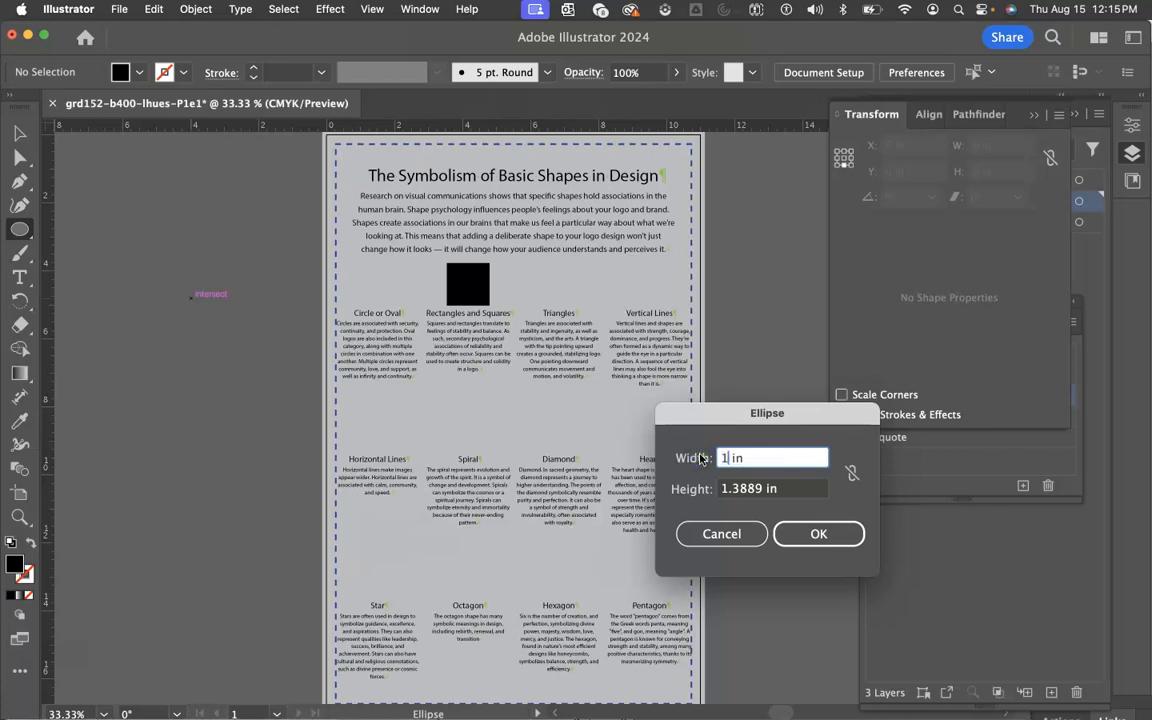
left_click(700, 488)
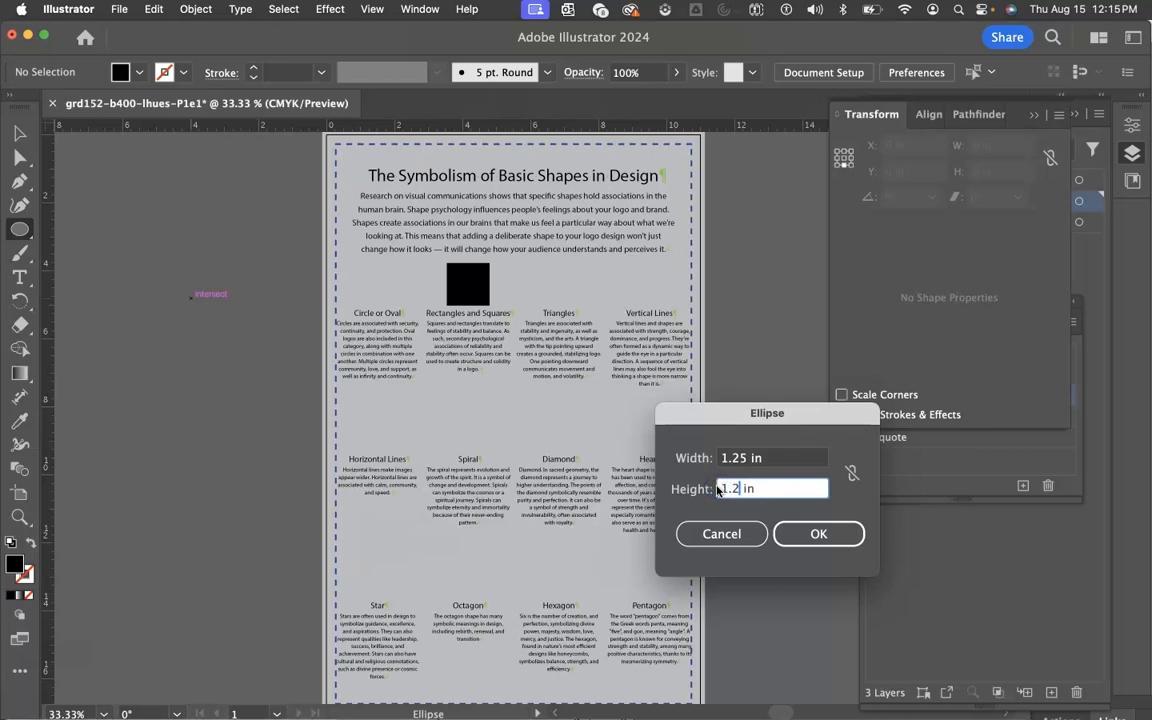
left_click(815, 534)
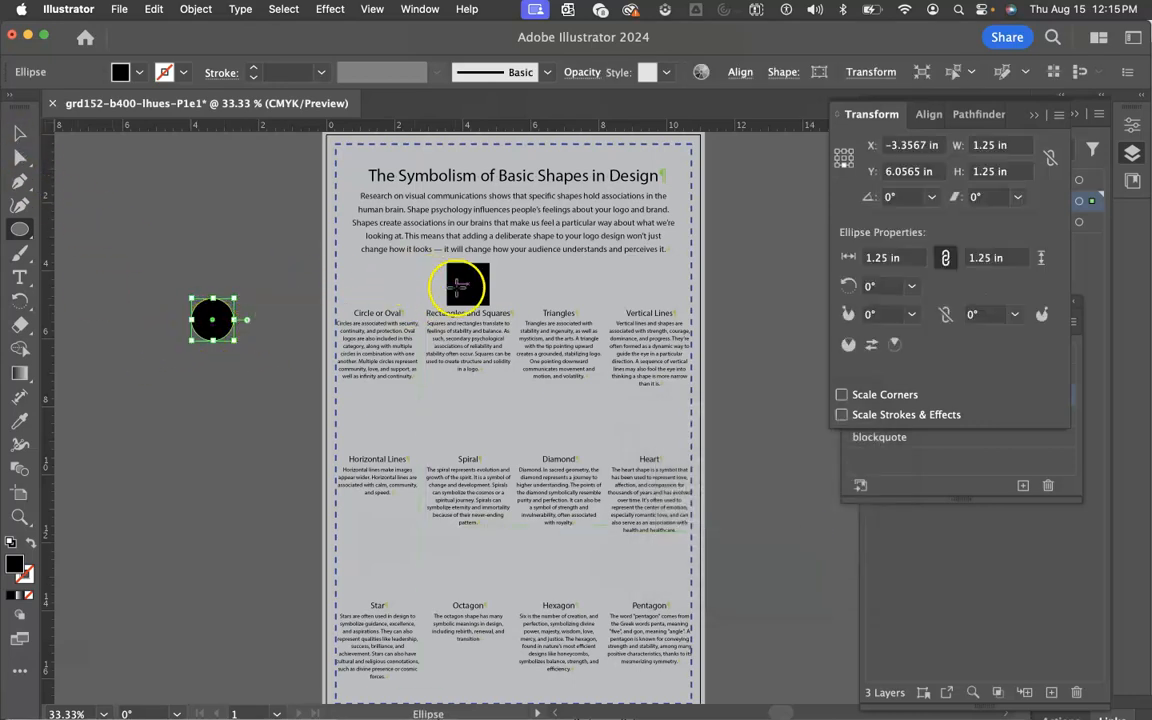
- Center the circle horizontally on the "Circle or Oval" text block and space it 0.125 in above, with the text block as key object
left_click(20, 133)
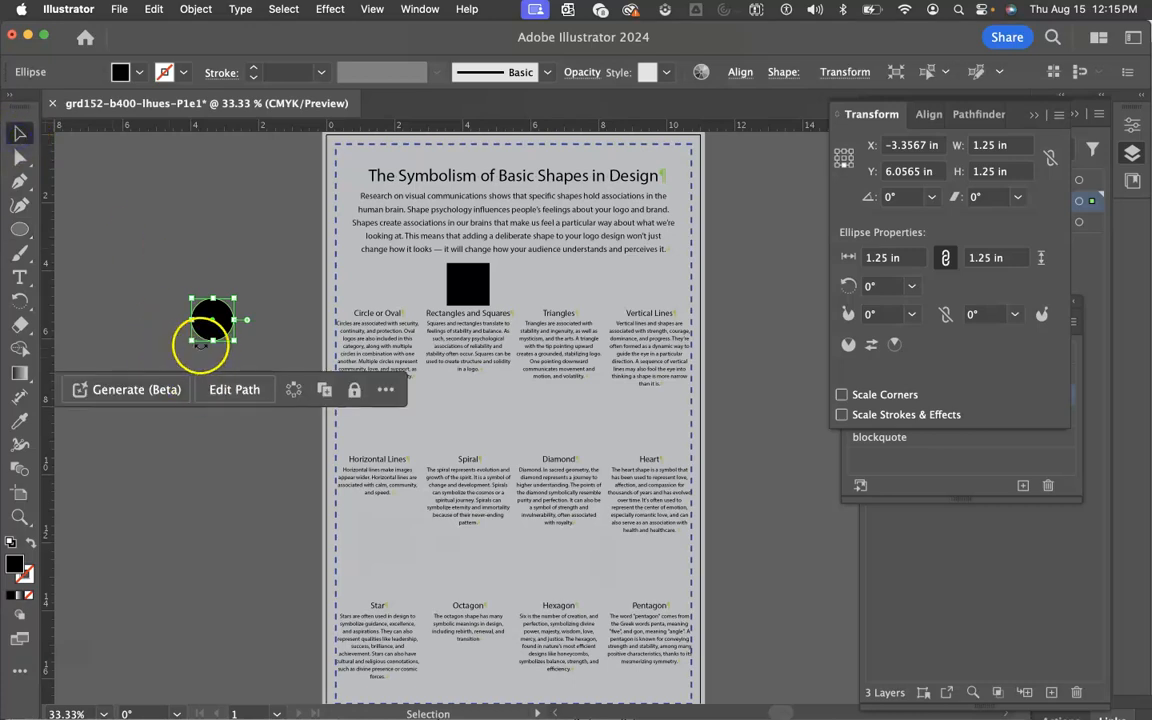
left_click_drag(220, 329, 252, 297)
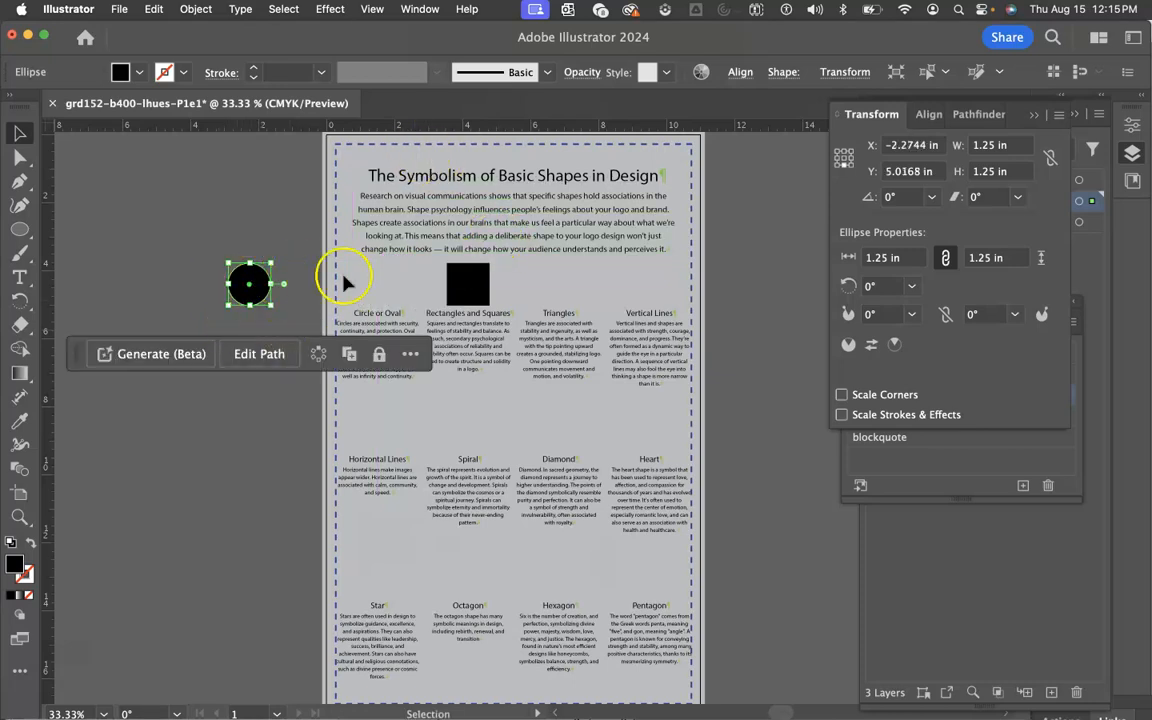
left_click(390, 334, "shift")
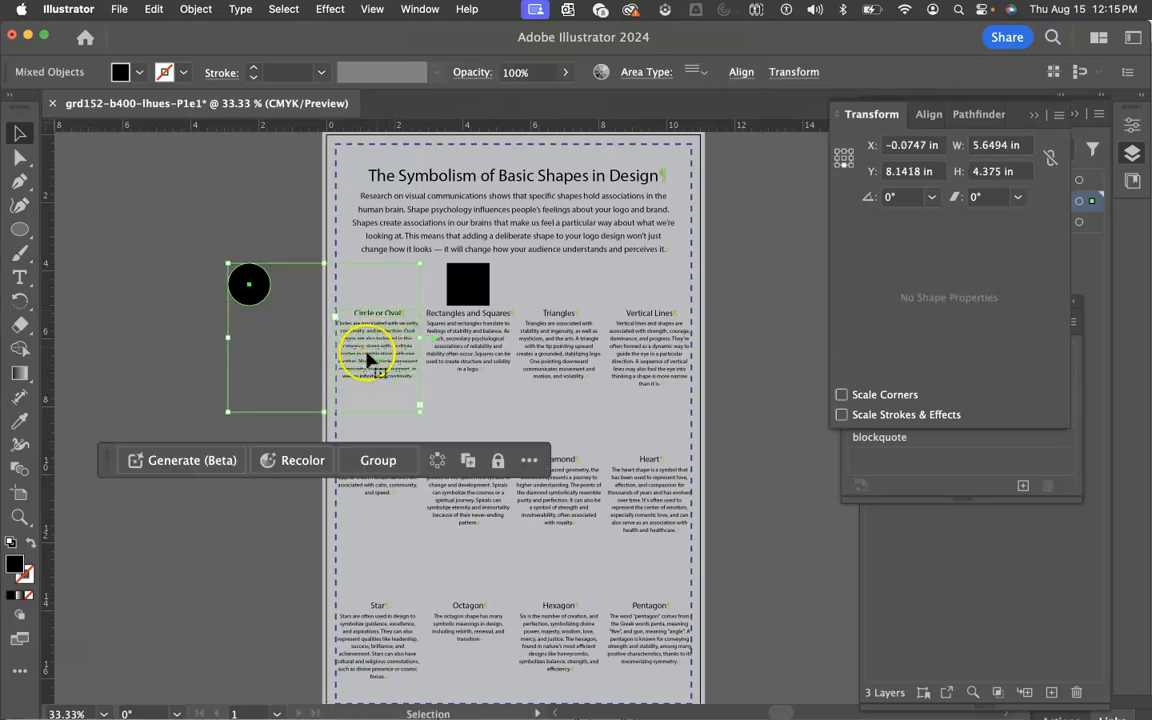
left_click(386, 314)
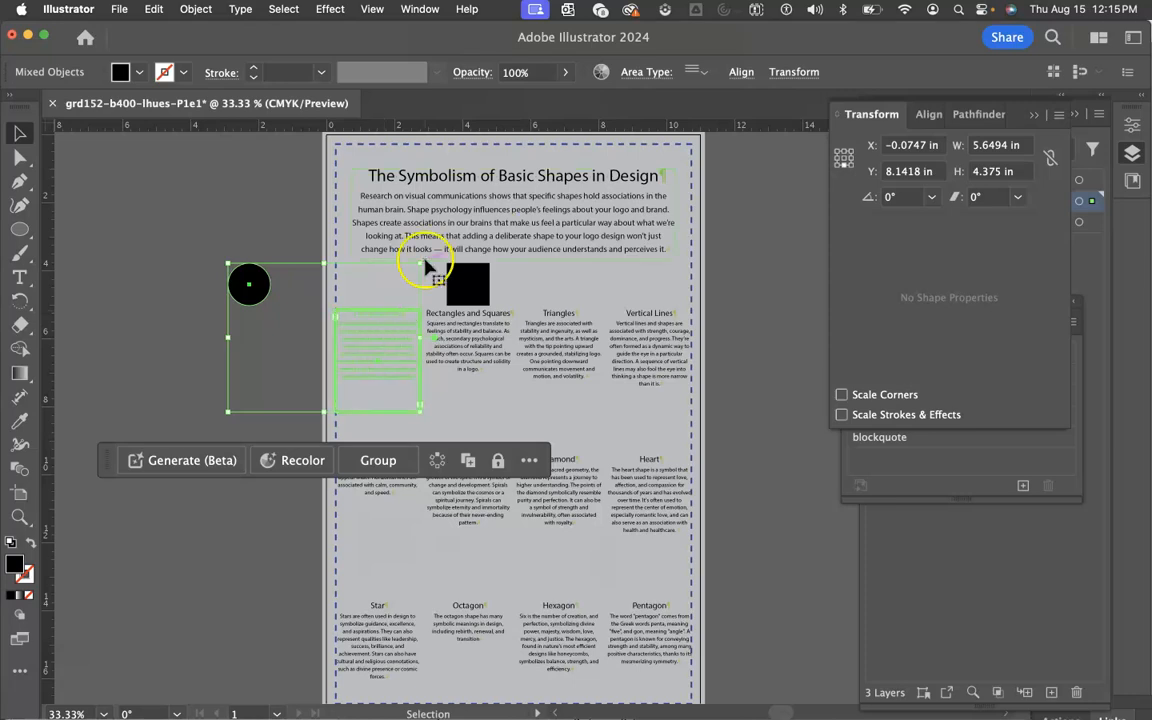
left_click(930, 118)
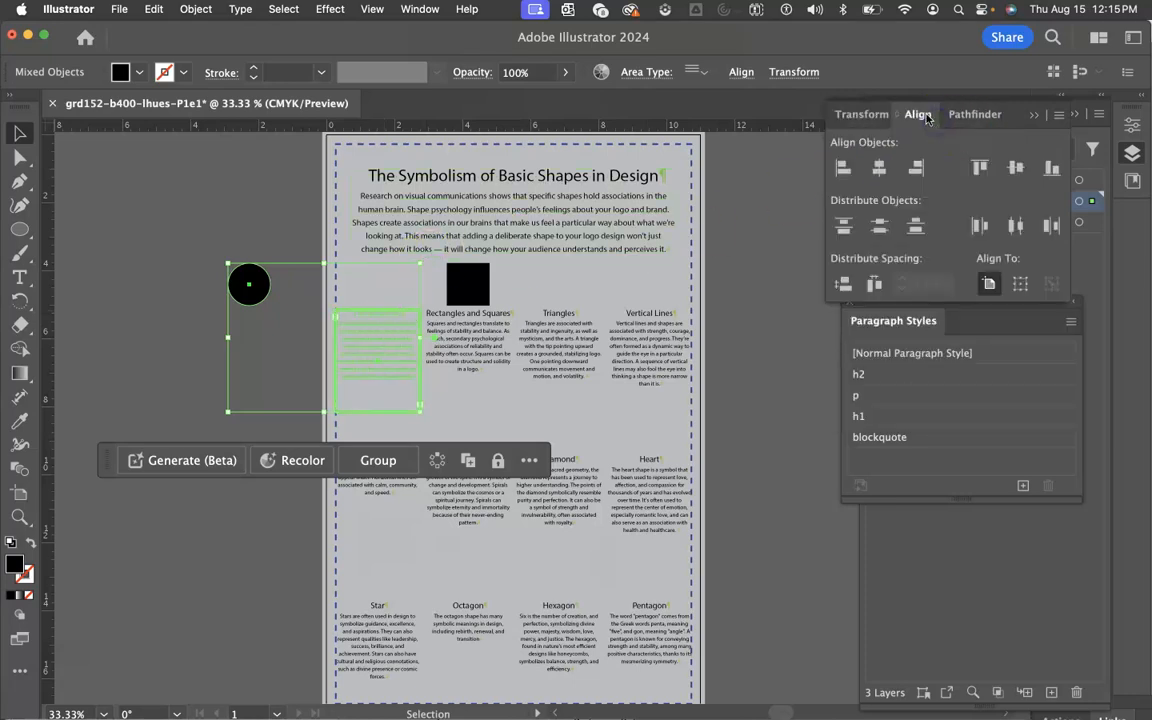
left_click(878, 169)
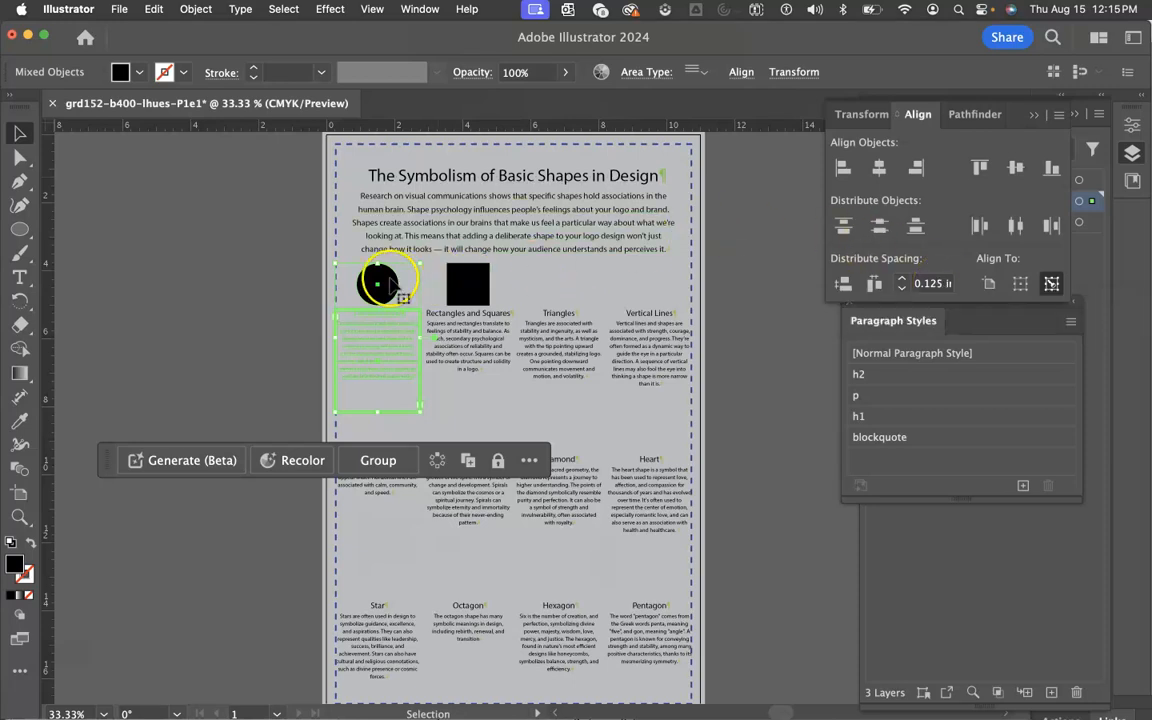
left_click(842, 288)
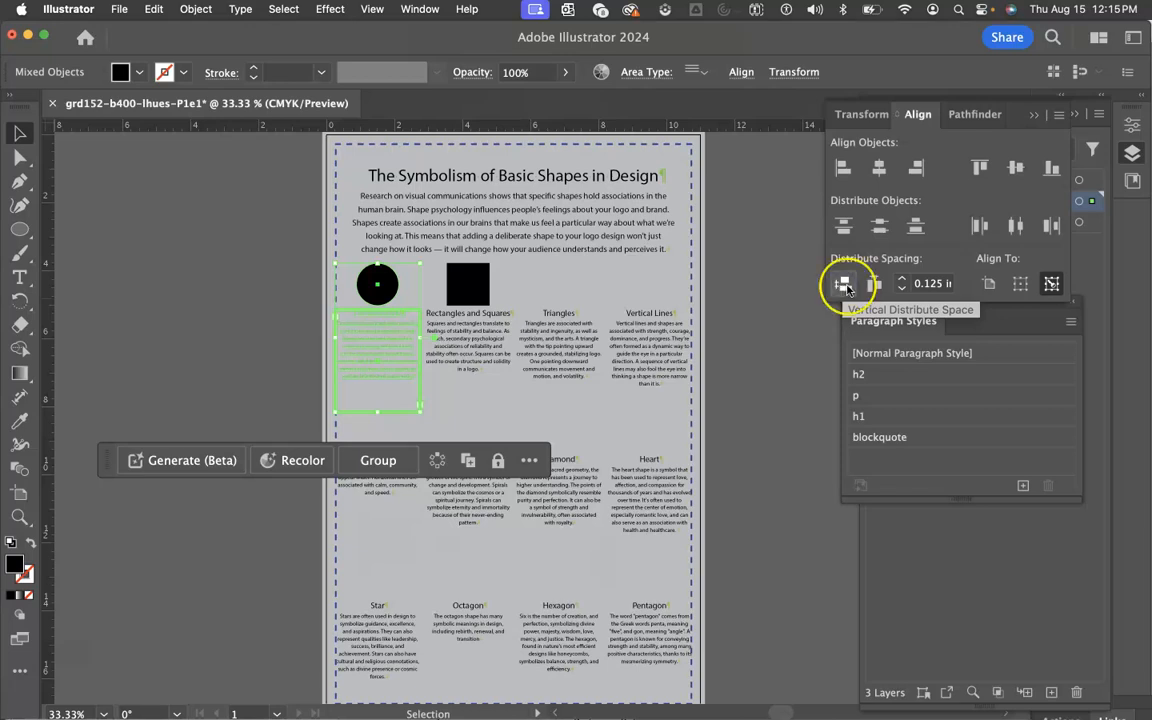
left_click(263, 304)
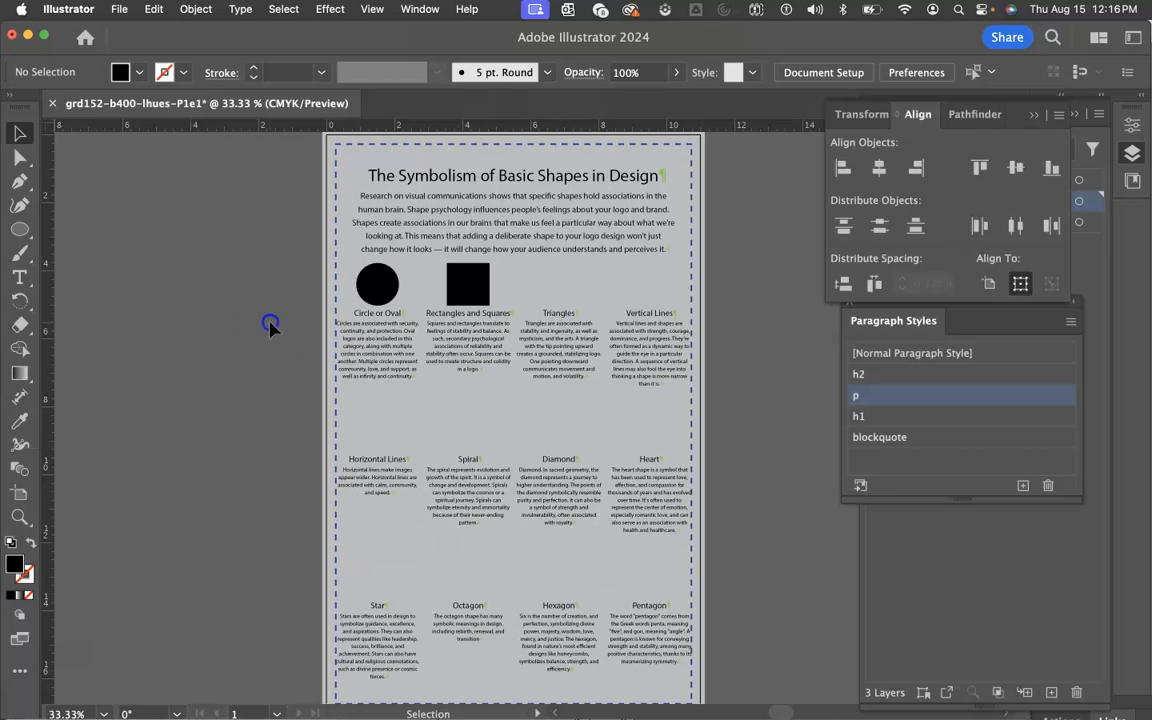
- Draw a three-sided polygon with a 5/8 in radius on the pasteboard beside the poster
left_click(26, 230)
left_click(115, 285)
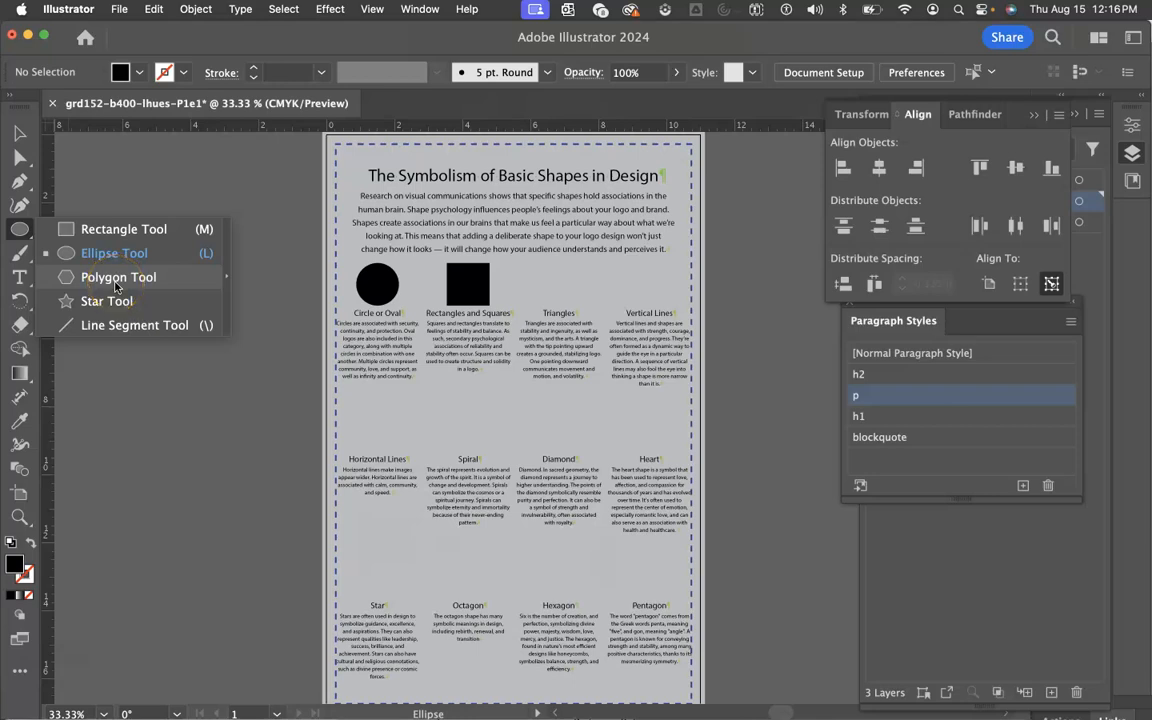
left_click(115, 287)
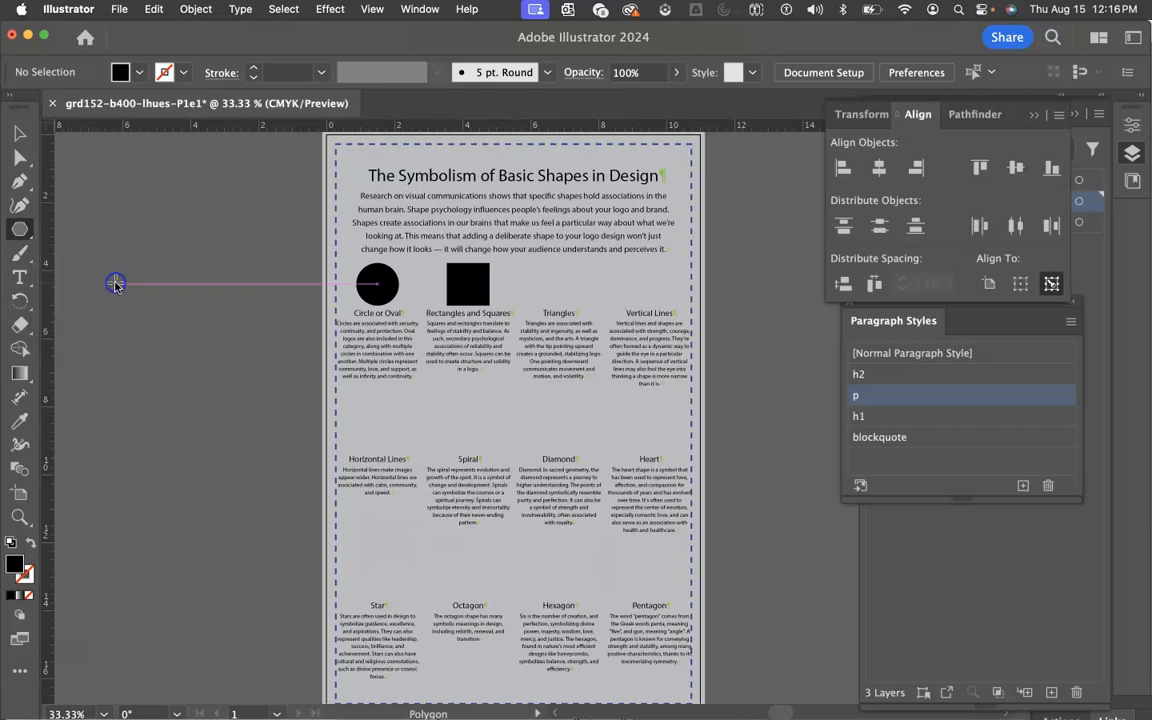
left_click(206, 322)
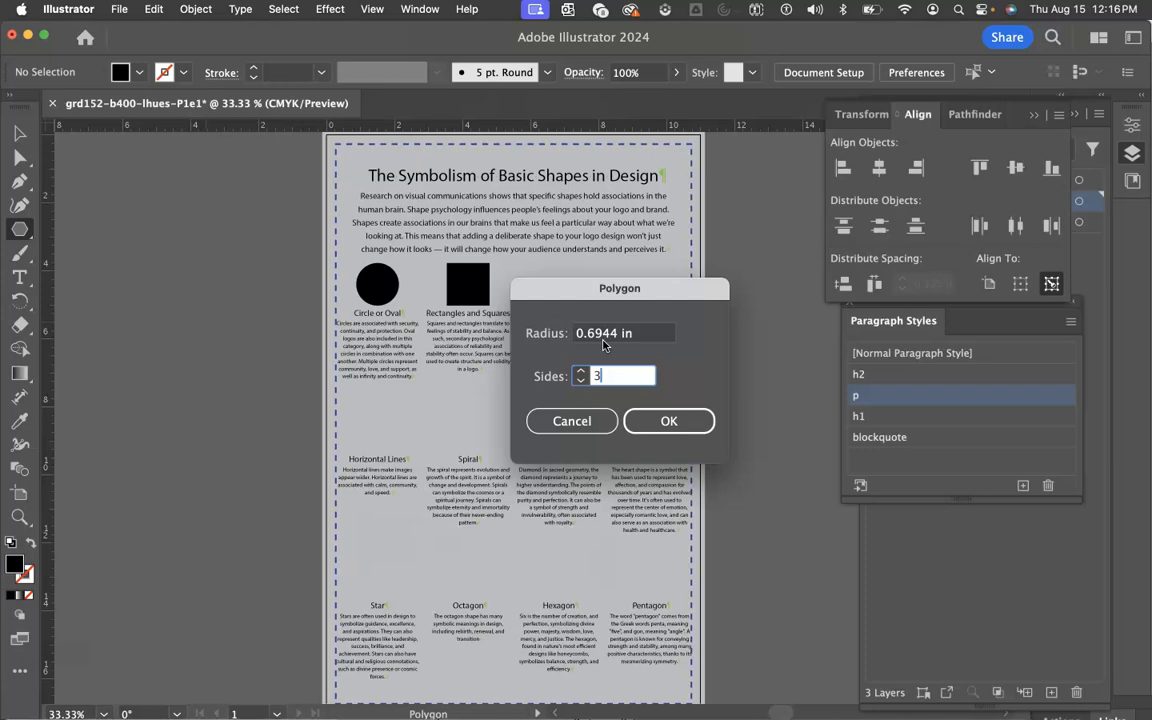
left_click(603, 336)
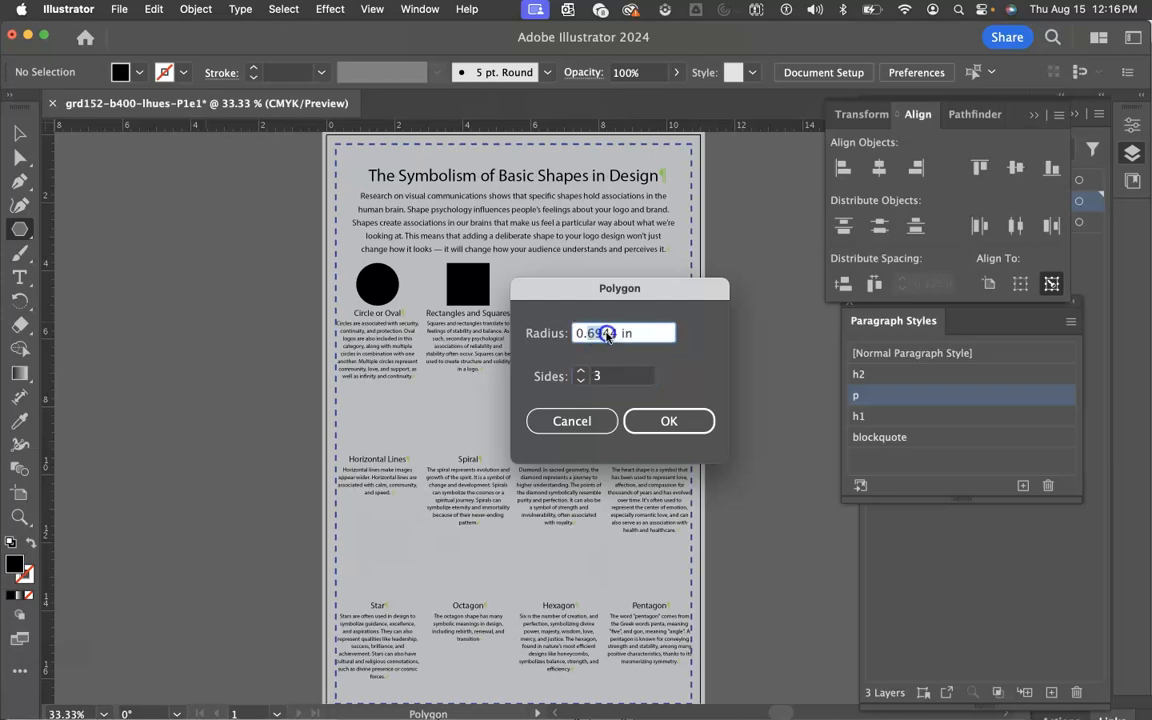
left_click_drag(574, 333, 627, 333)
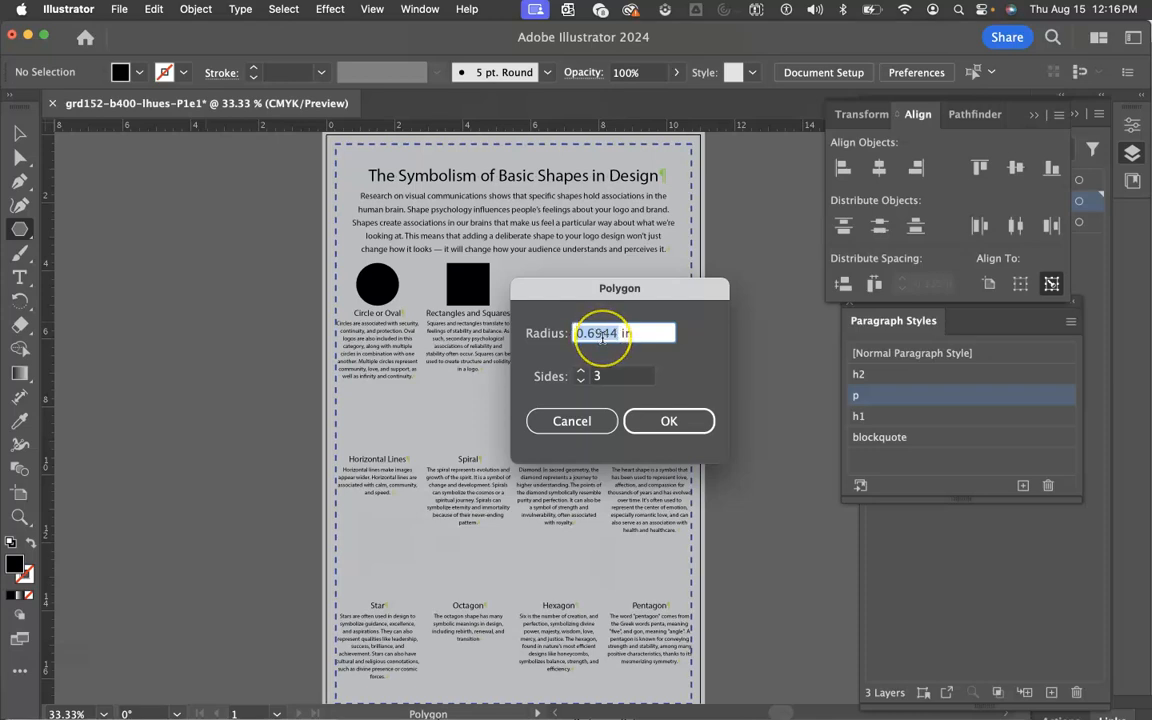
type("5/8")
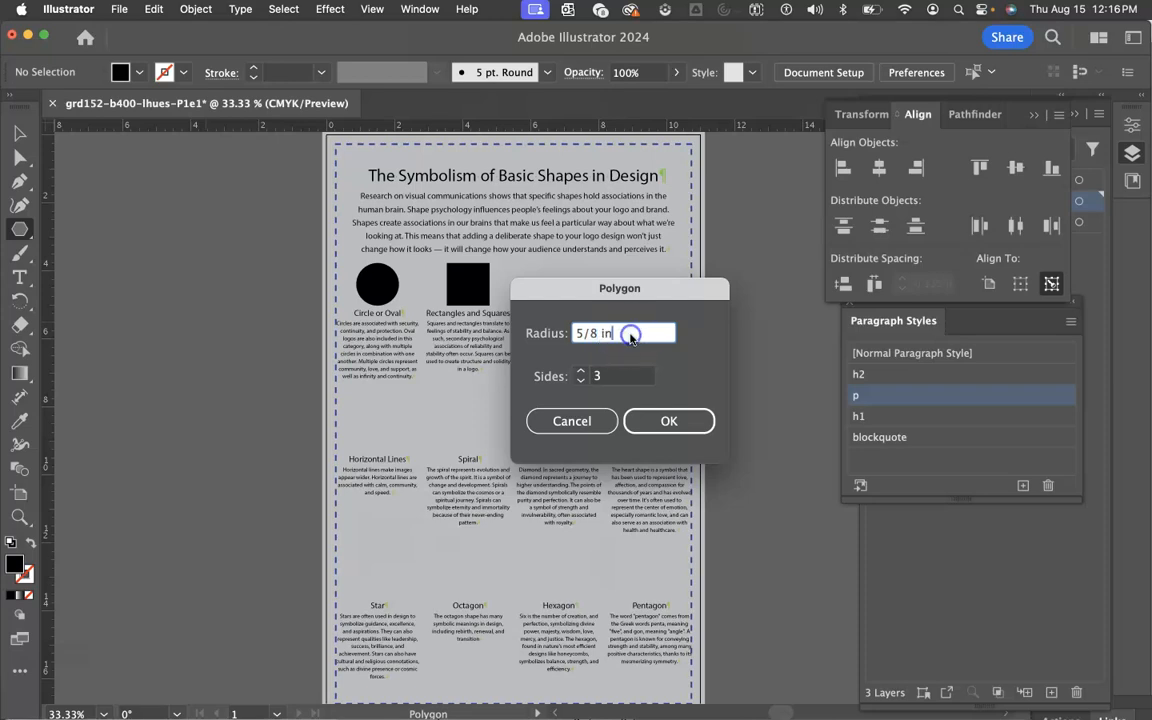
left_click(671, 425)
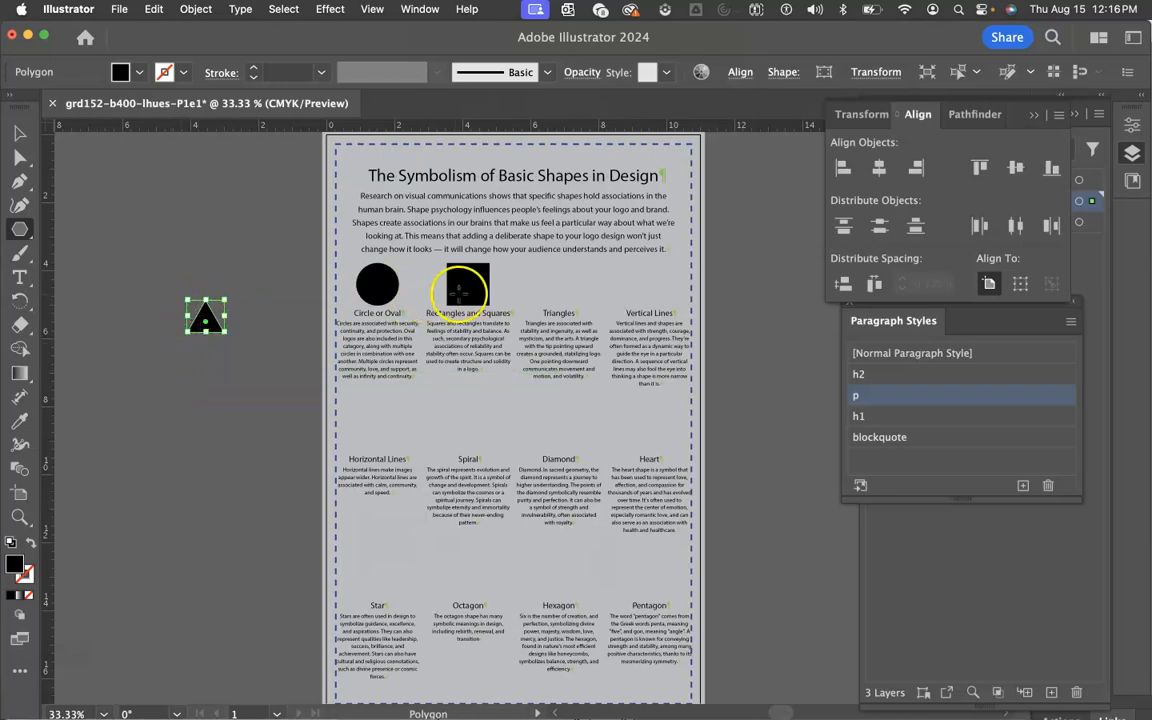
- Center the triangle horizontally on the "Triangles" text block and space it 0.125 in above, with the text block as key object
left_click(24, 135)
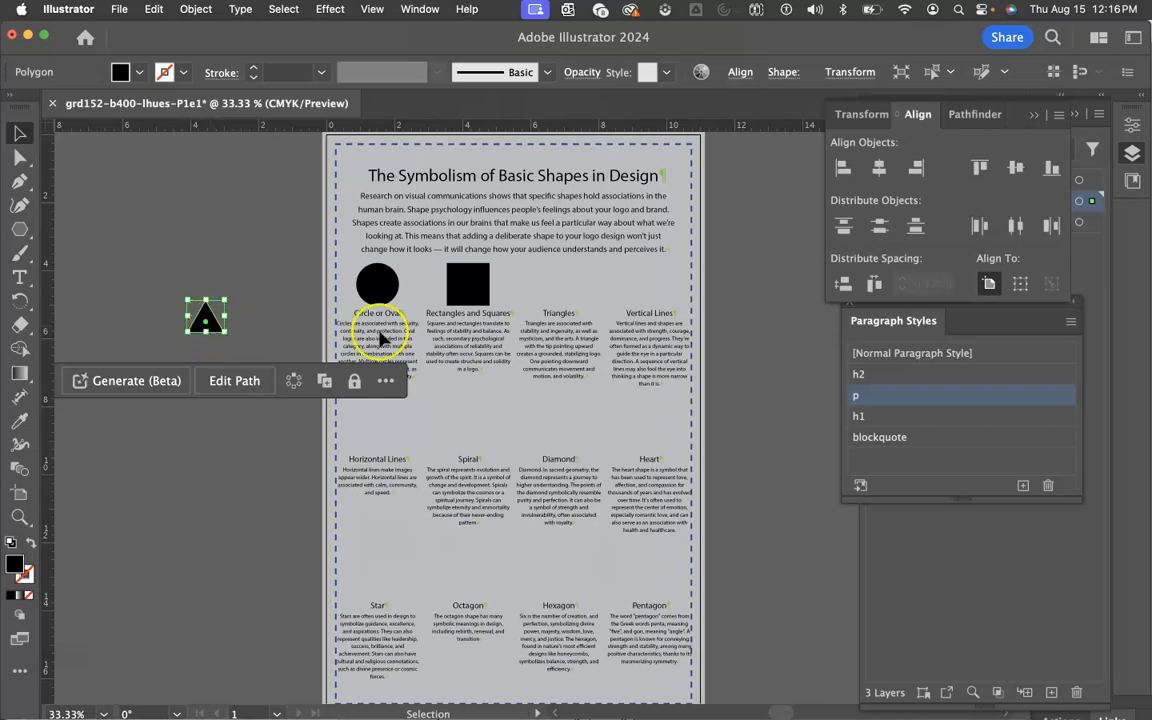
left_click(567, 336, "shift")
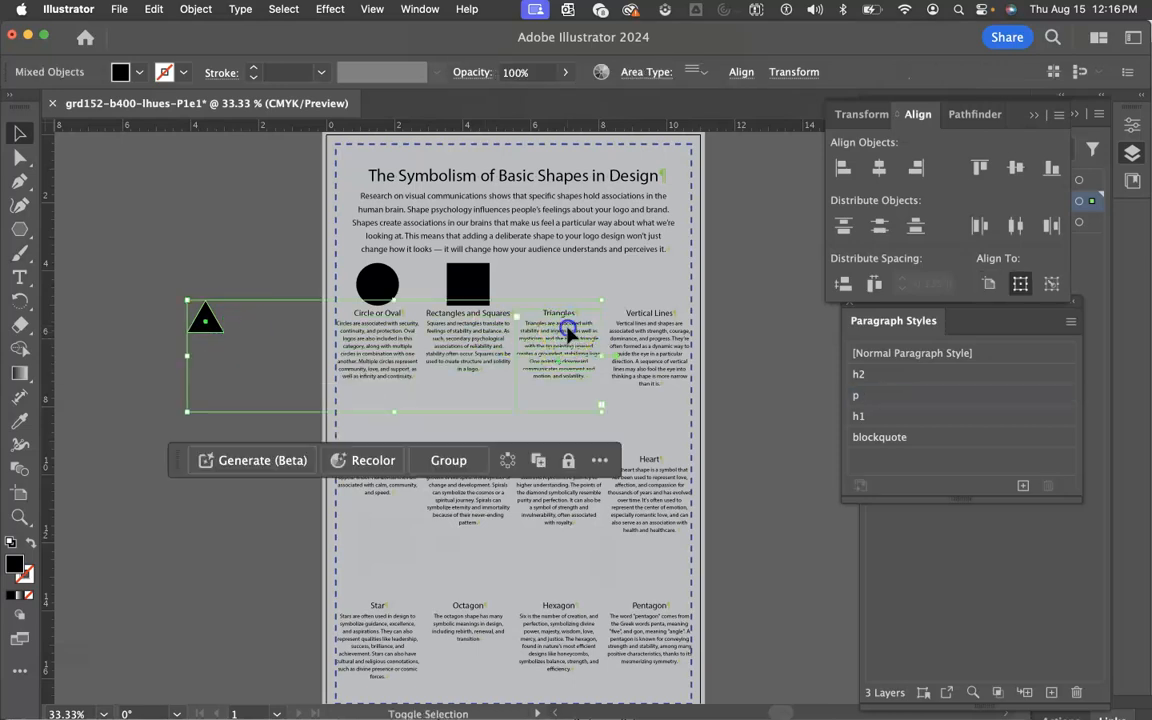
left_click(567, 330)
left_click(565, 330)
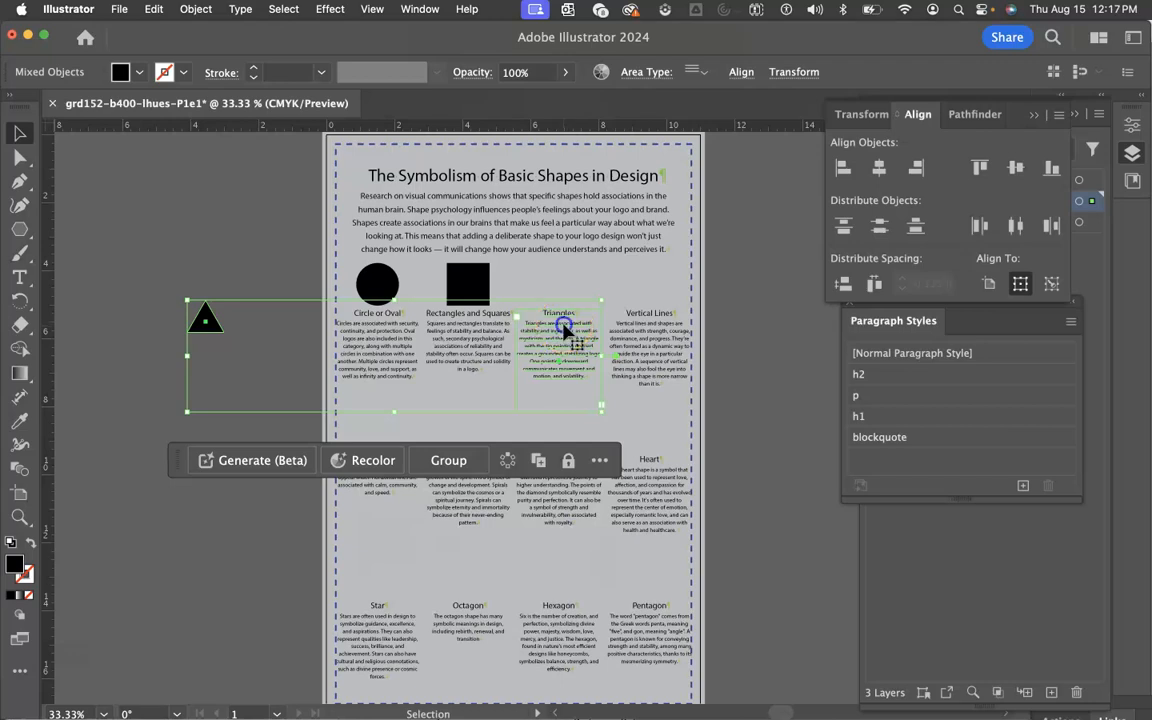
left_click(552, 335)
left_click(880, 170)
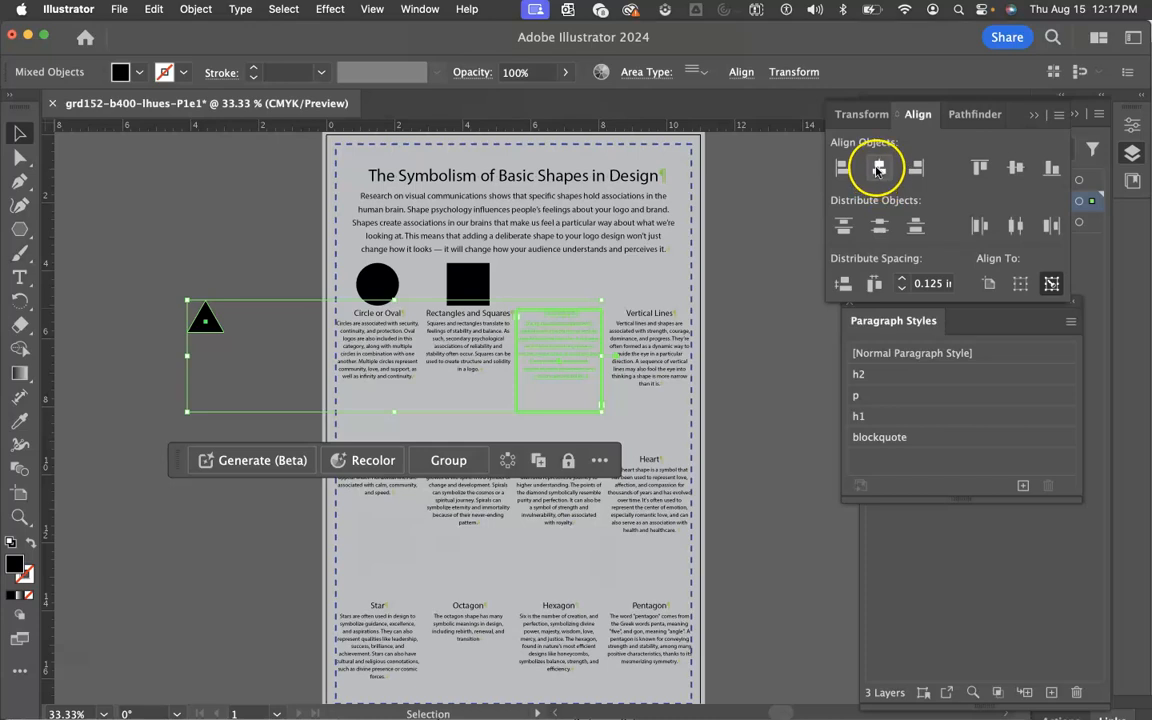
left_click(878, 170)
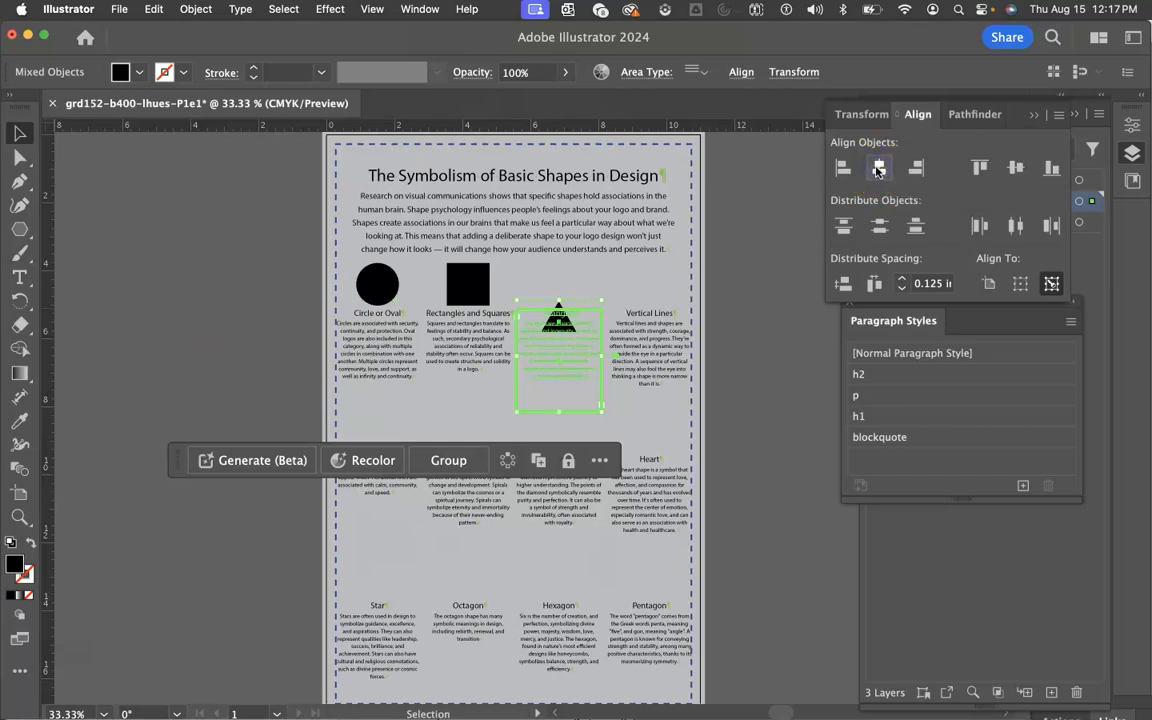
left_click(843, 285)
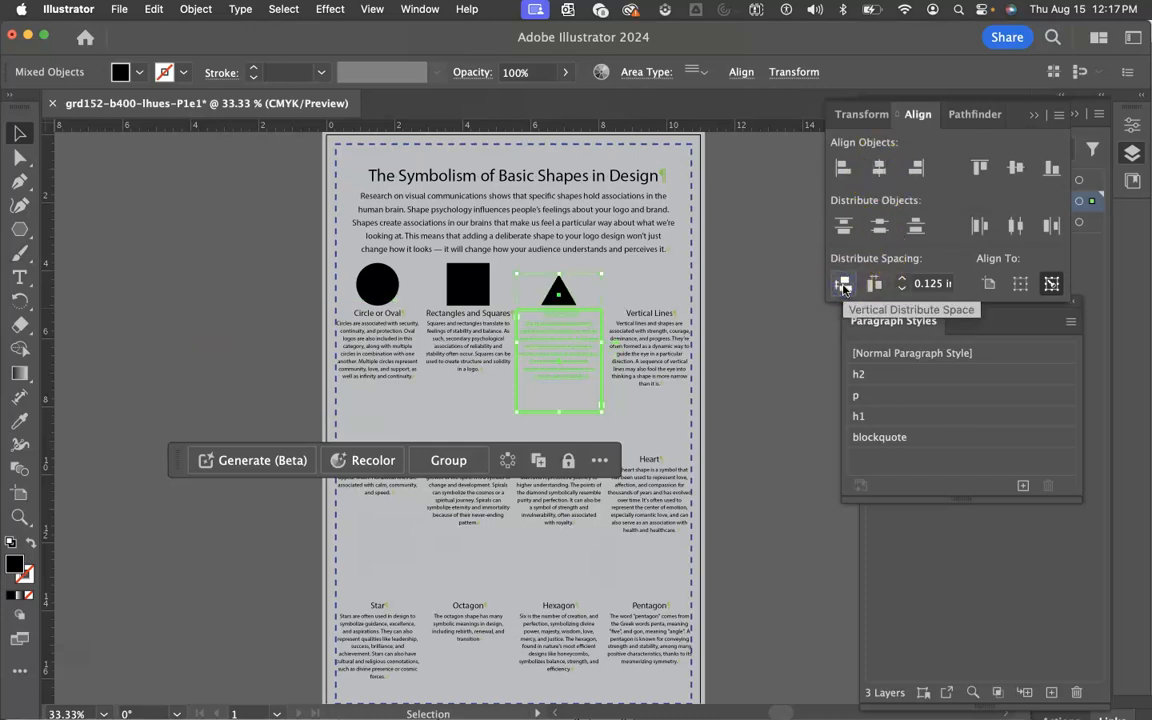
left_click(257, 370)
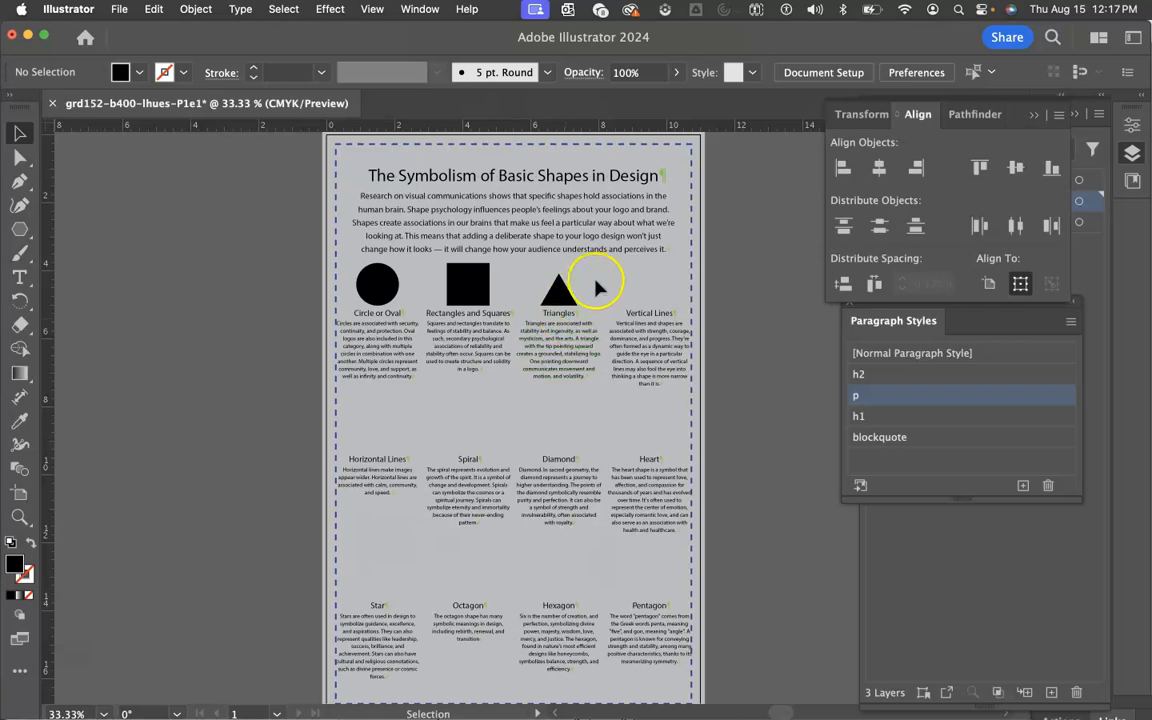
- Scale the triangle proportionally to a height of 1.25 in from its bottom-center reference point, then deselect it
left_click(562, 295)
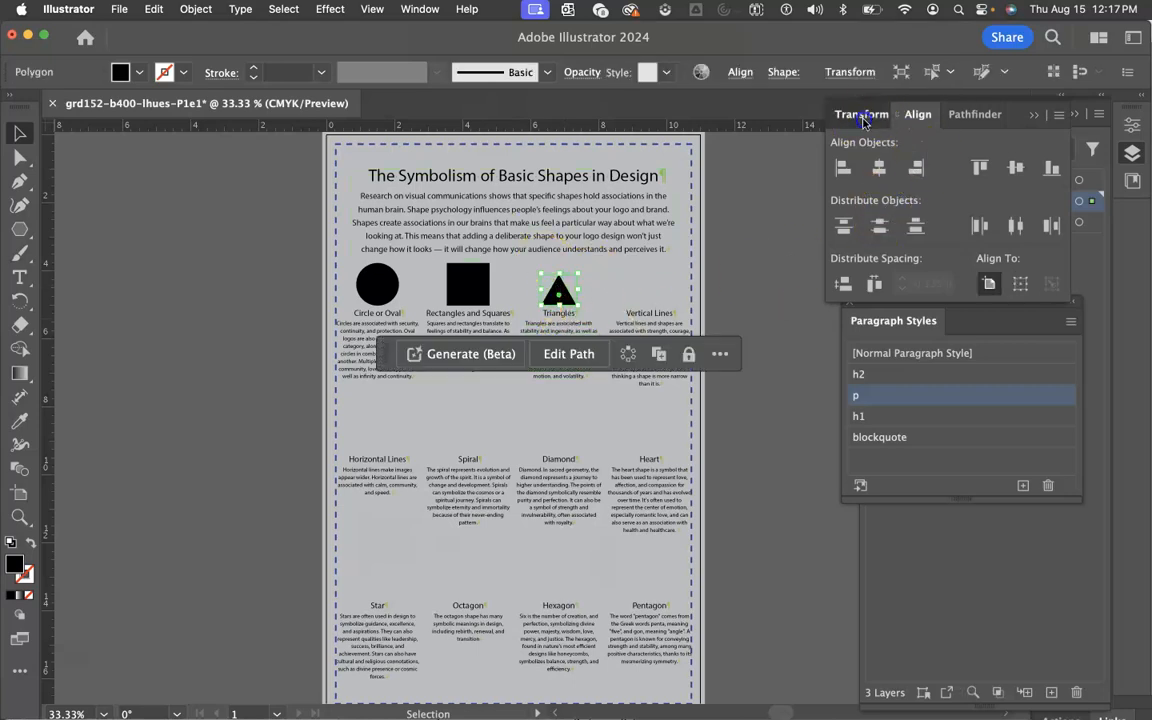
left_click(864, 116)
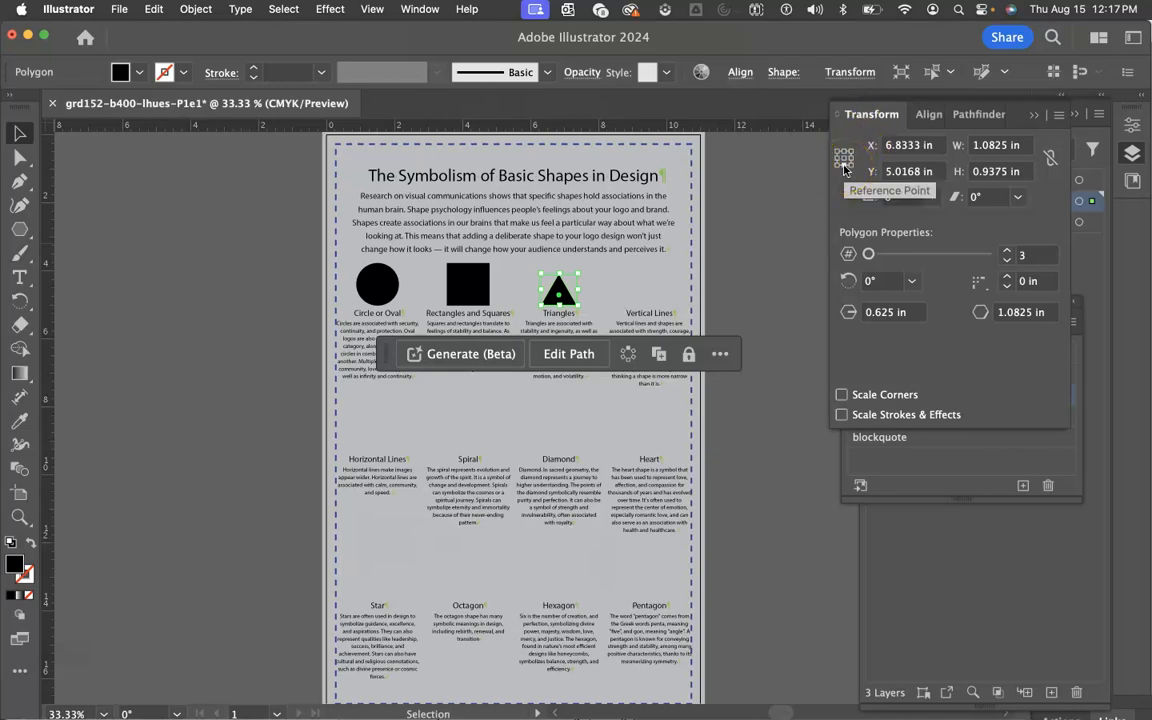
left_click(989, 174)
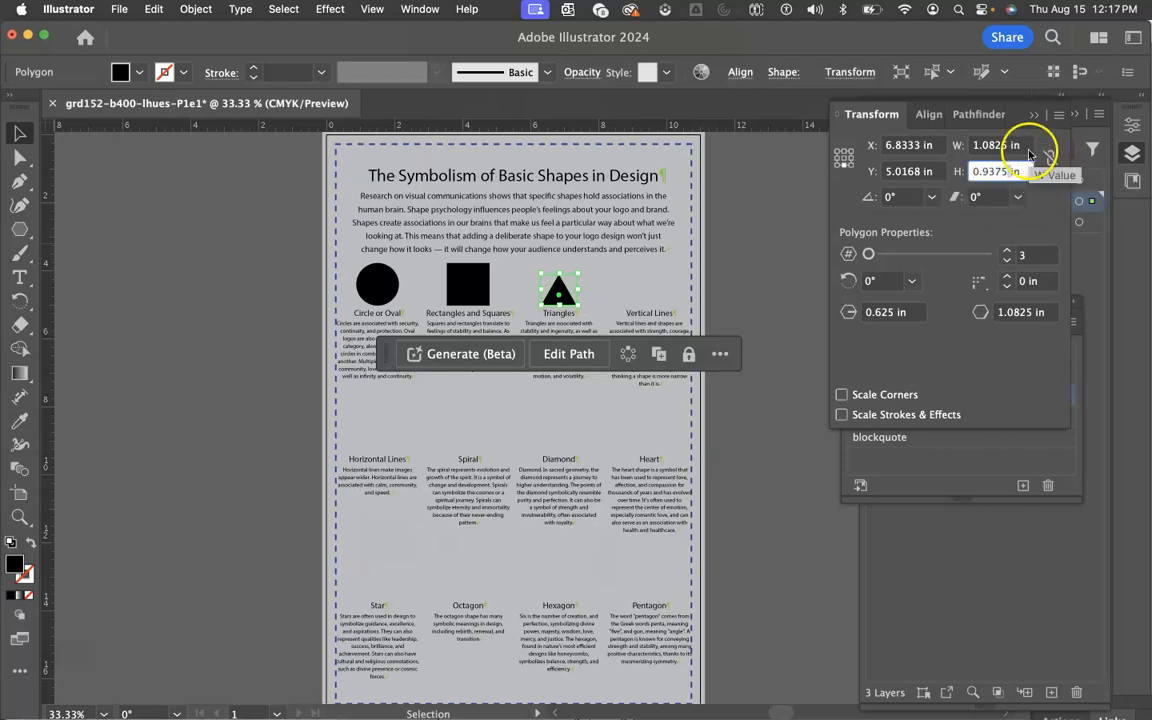
left_click(1049, 162)
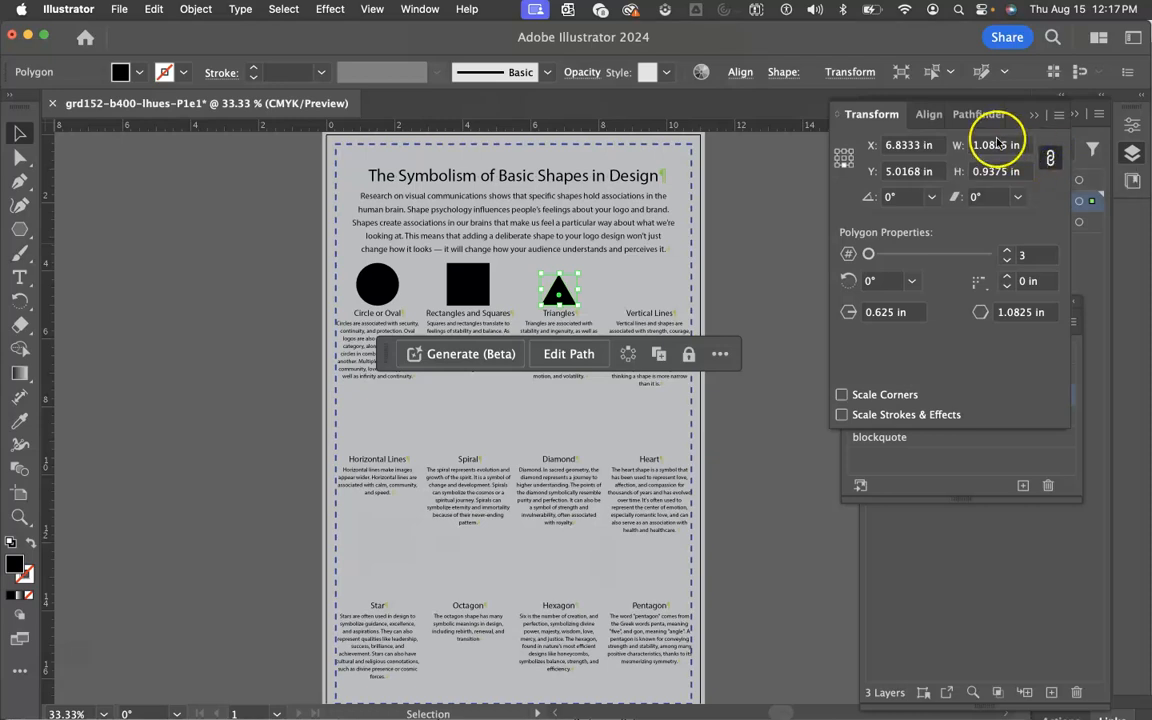
left_click(985, 172)
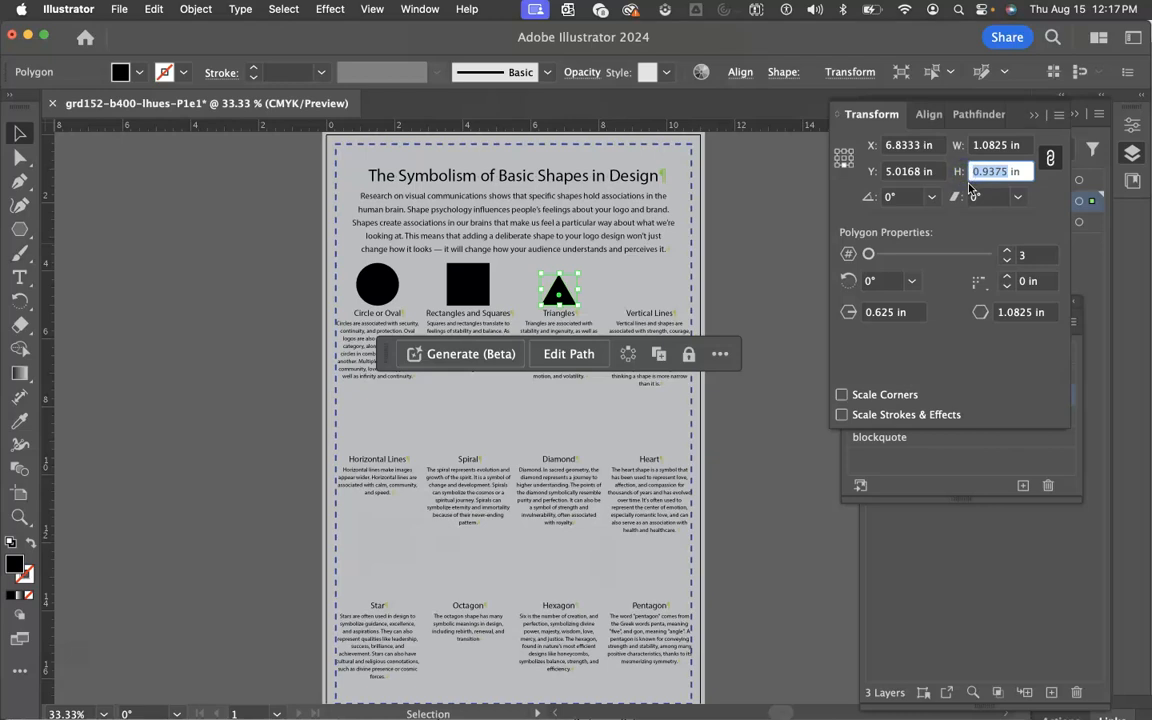
type("1")
left_click(1022, 144)
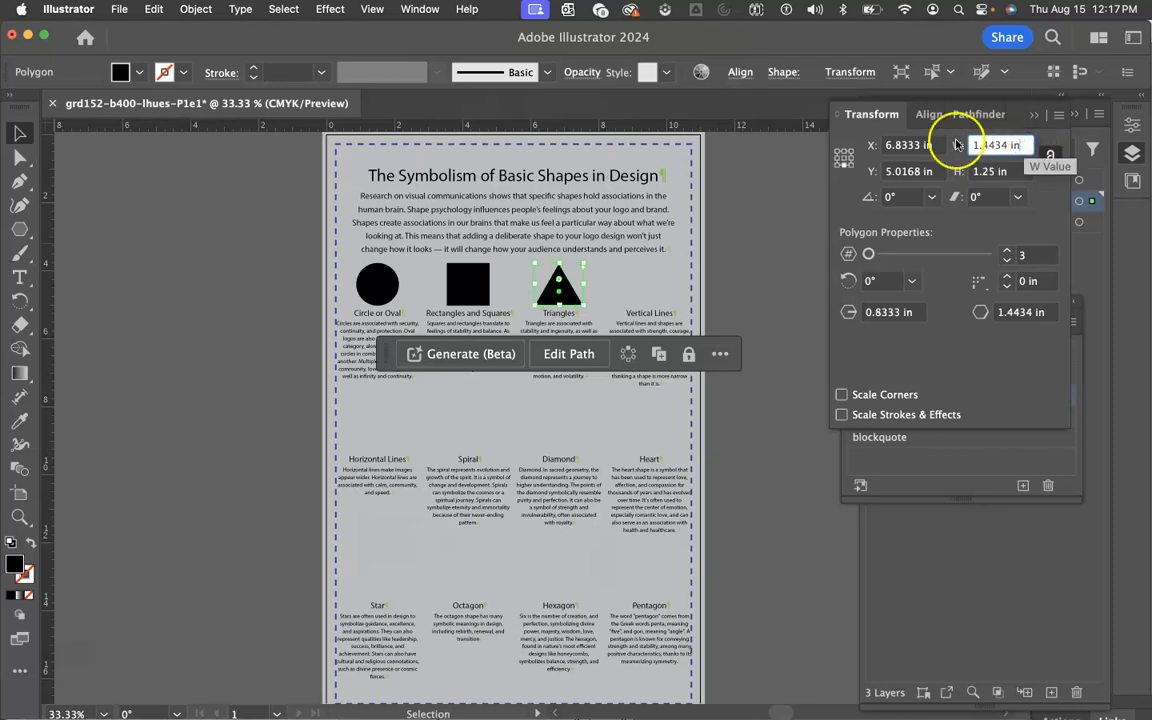
left_click(272, 318)
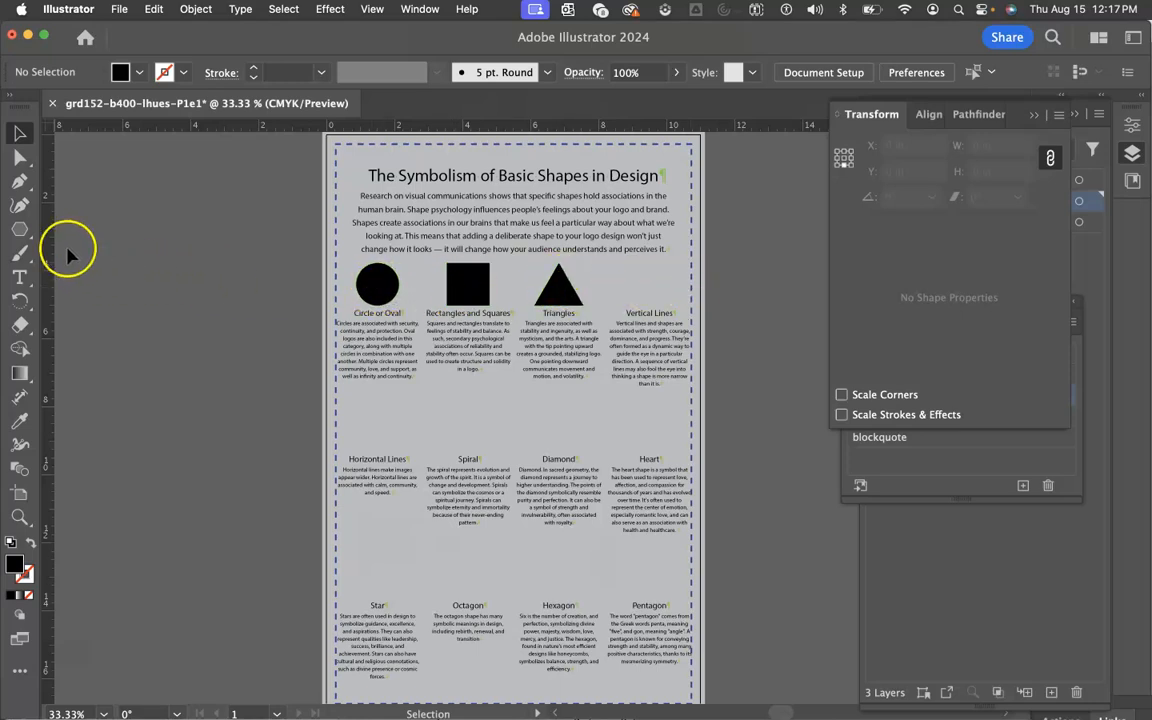
left_click(20, 229)
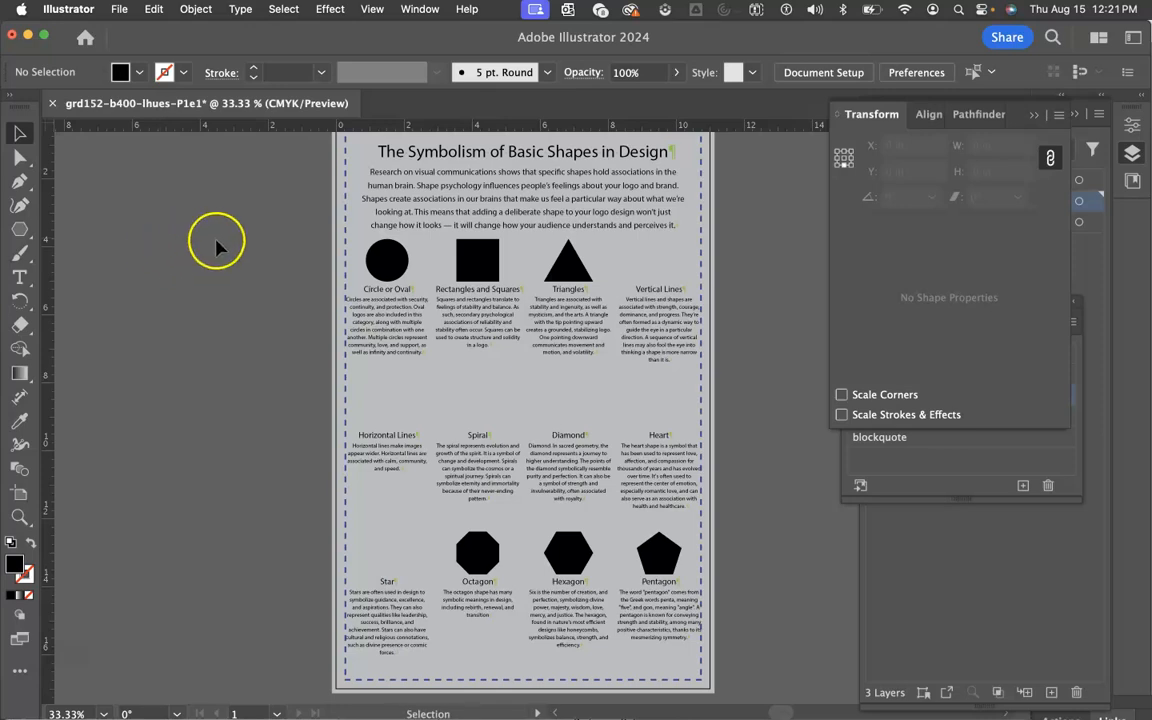
- Start saving the poster document on the computer instead of to Creative Cloud
key("super+s")
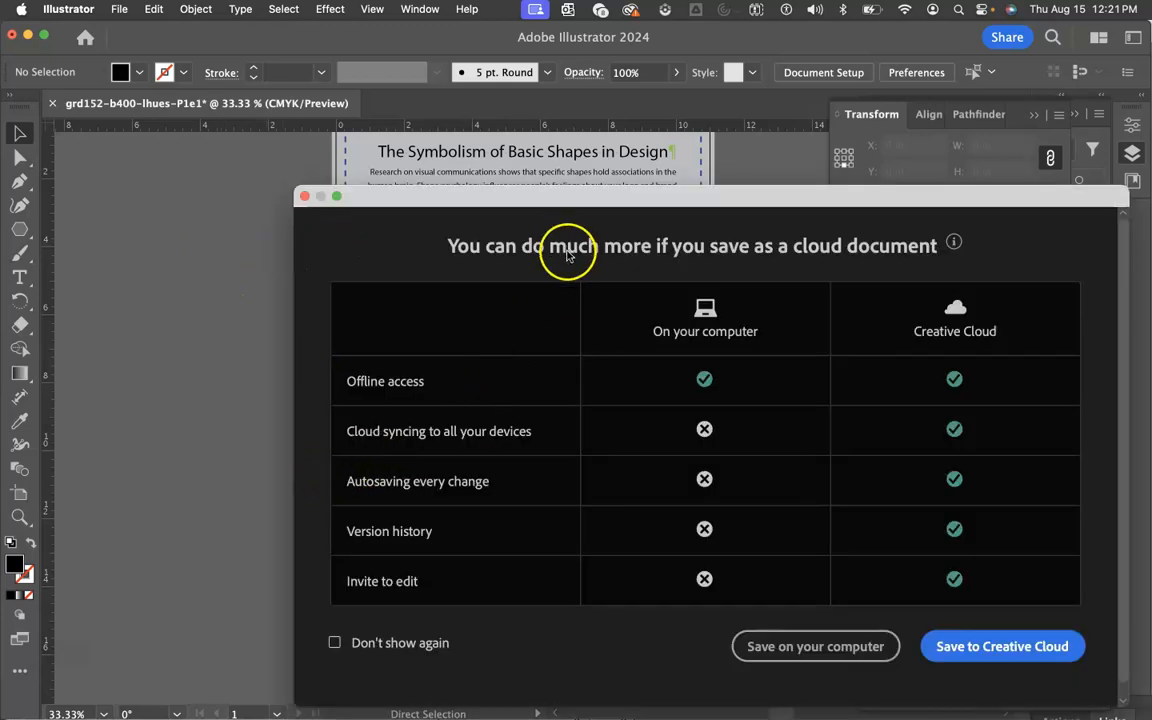
left_click_drag(656, 195, 471, 154)
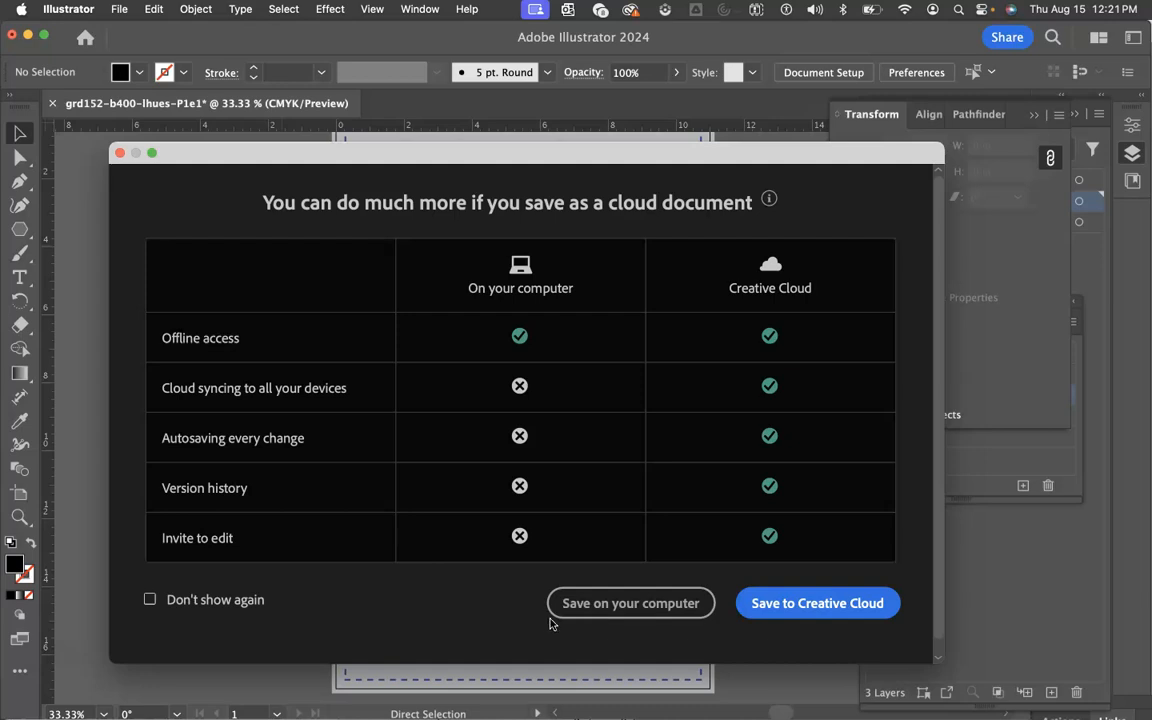
left_click(608, 604)
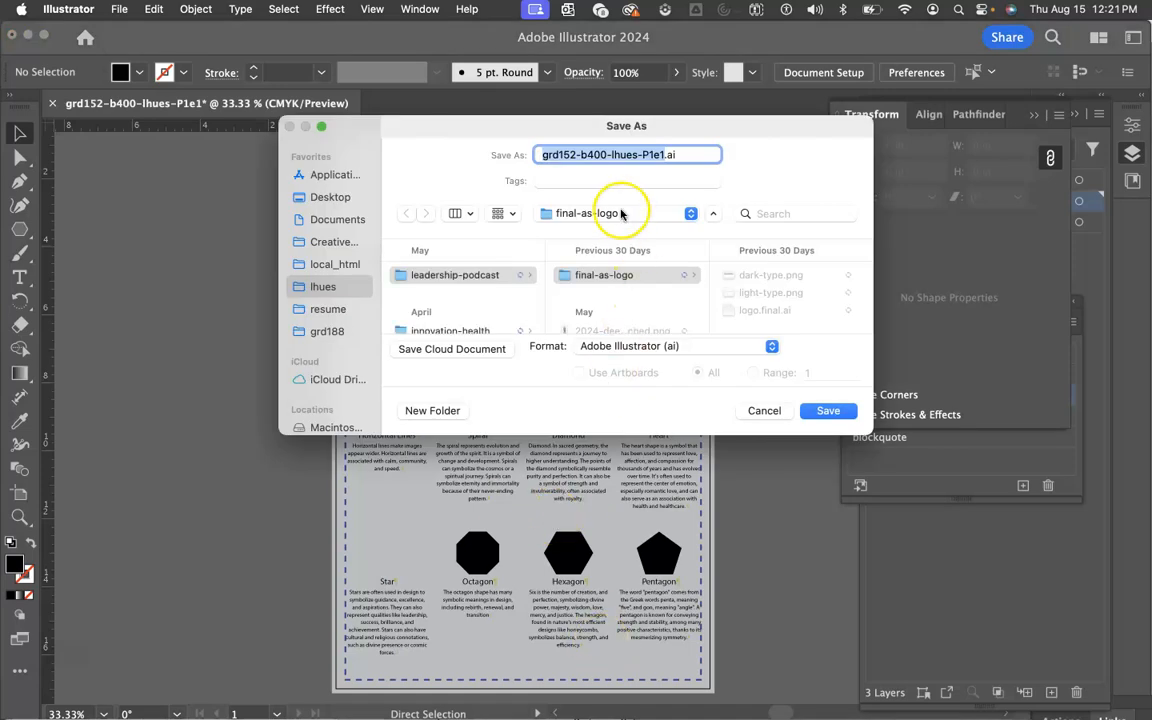
- Choose the grd152 folder inside Documents as the save location
left_click(620, 216)
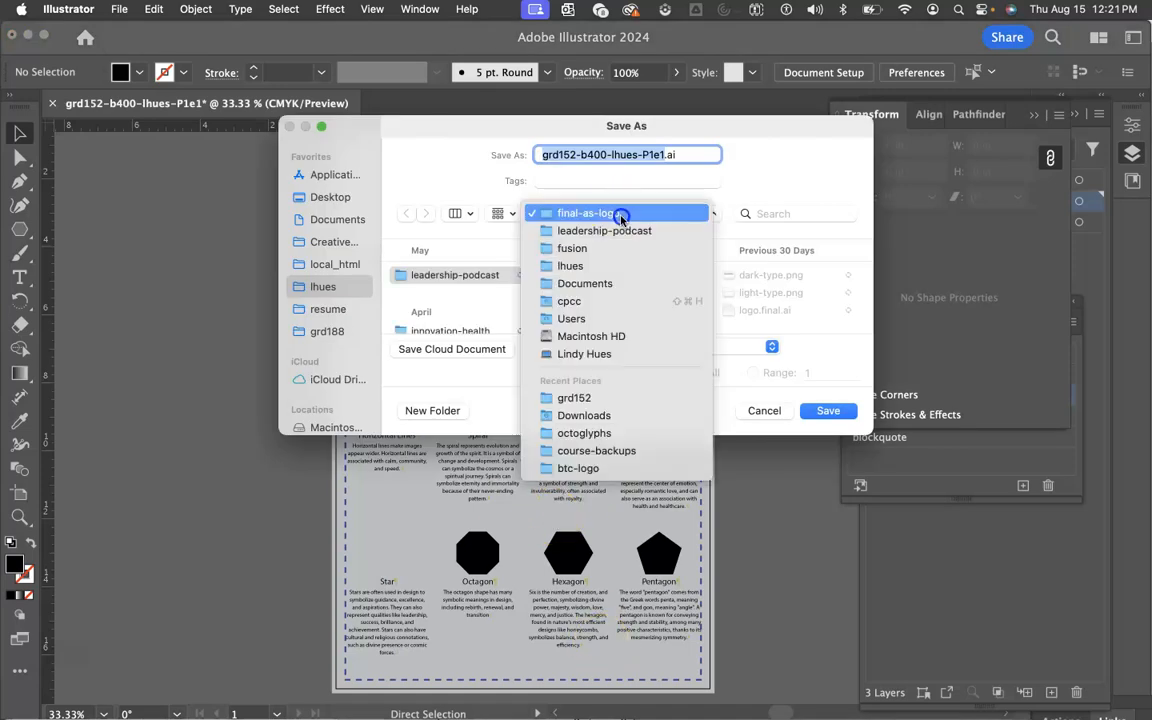
left_click(620, 213)
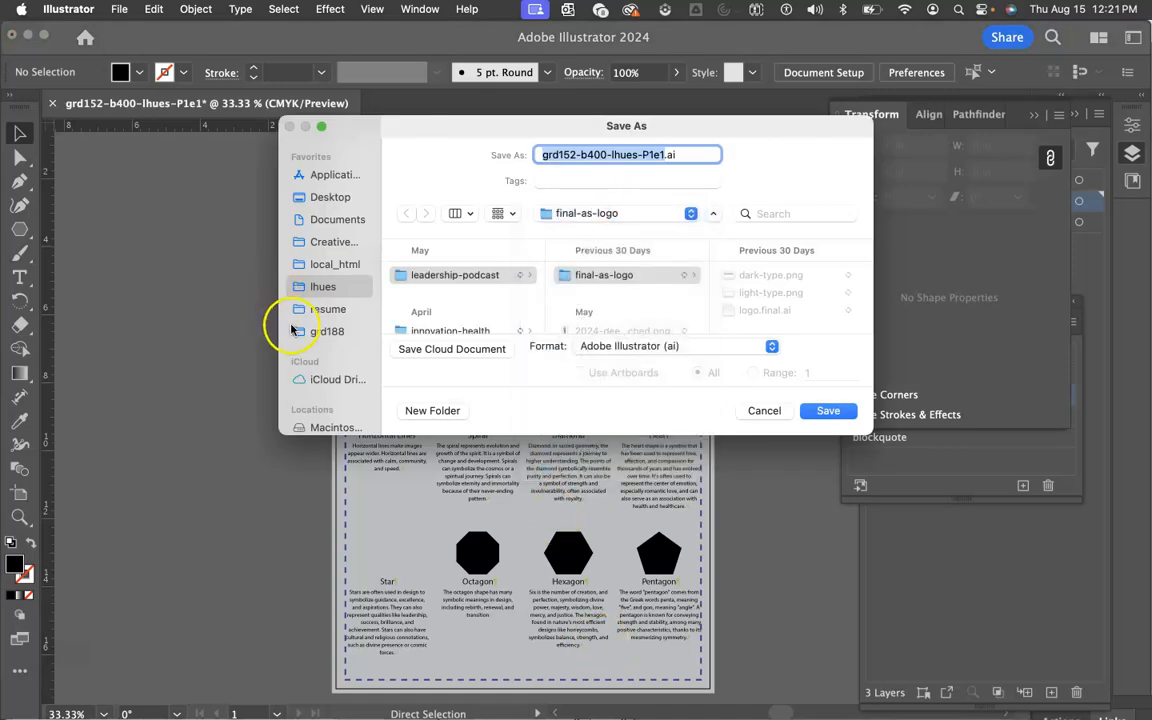
left_click(326, 289)
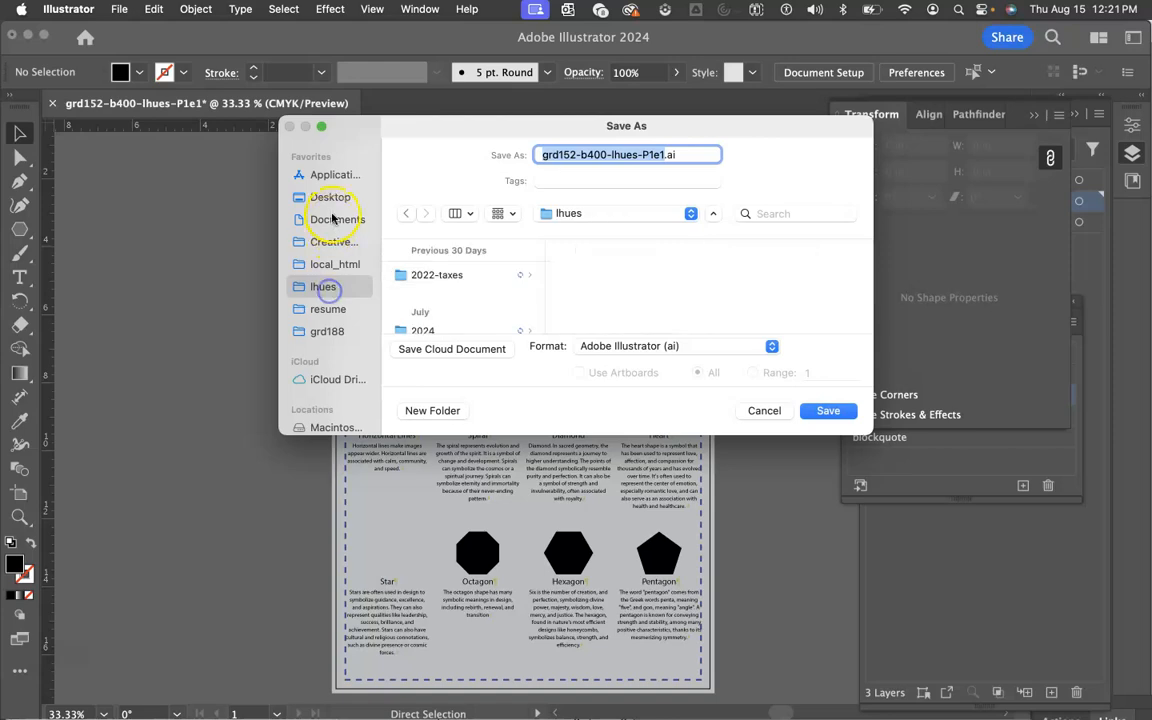
left_click(334, 219)
scroll(449, 277, "down", 5)
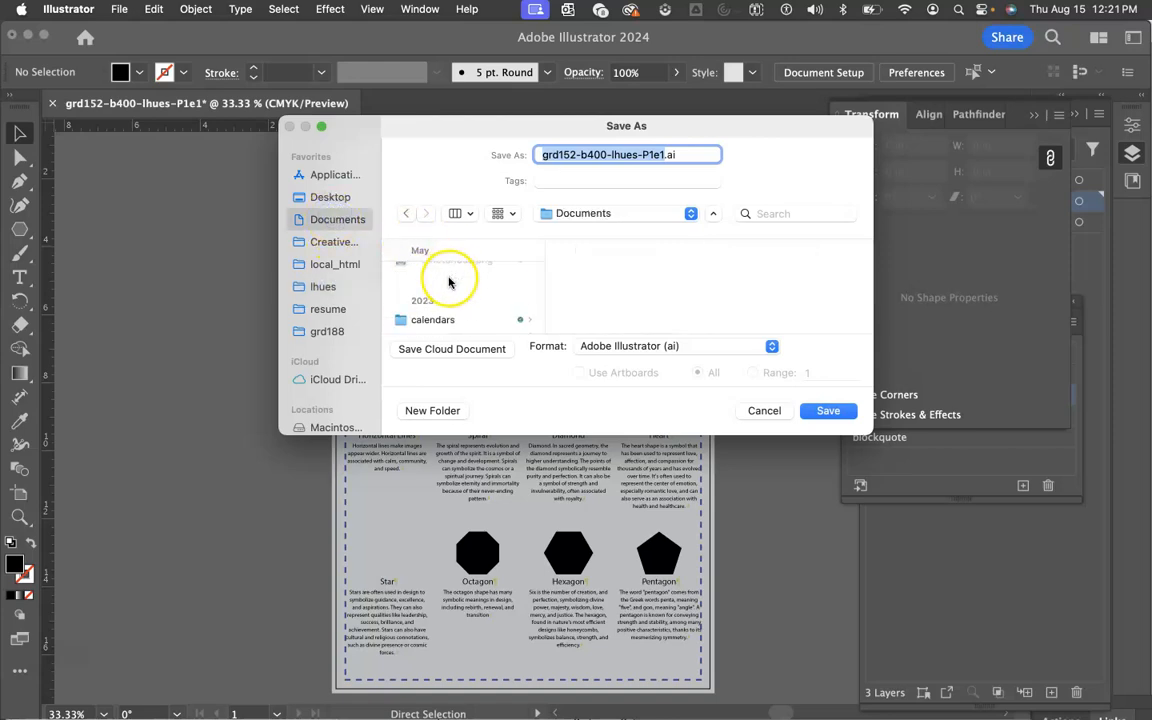
scroll(448, 285, "down", 8)
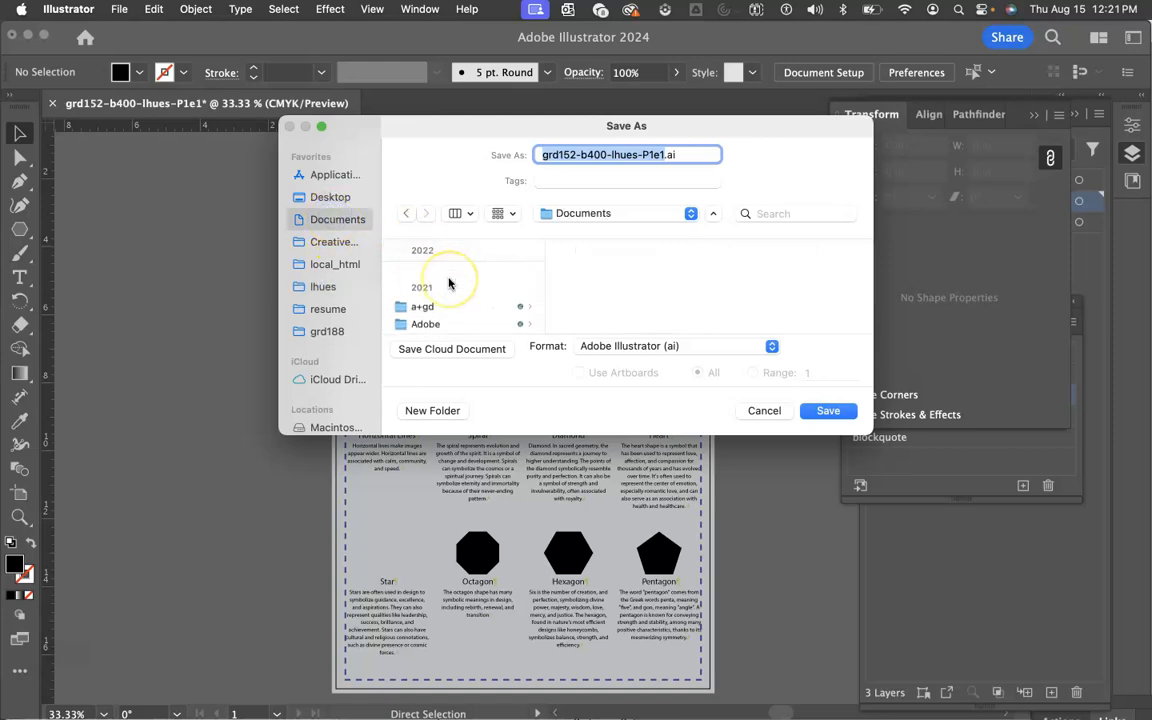
scroll(447, 290, "down", 8)
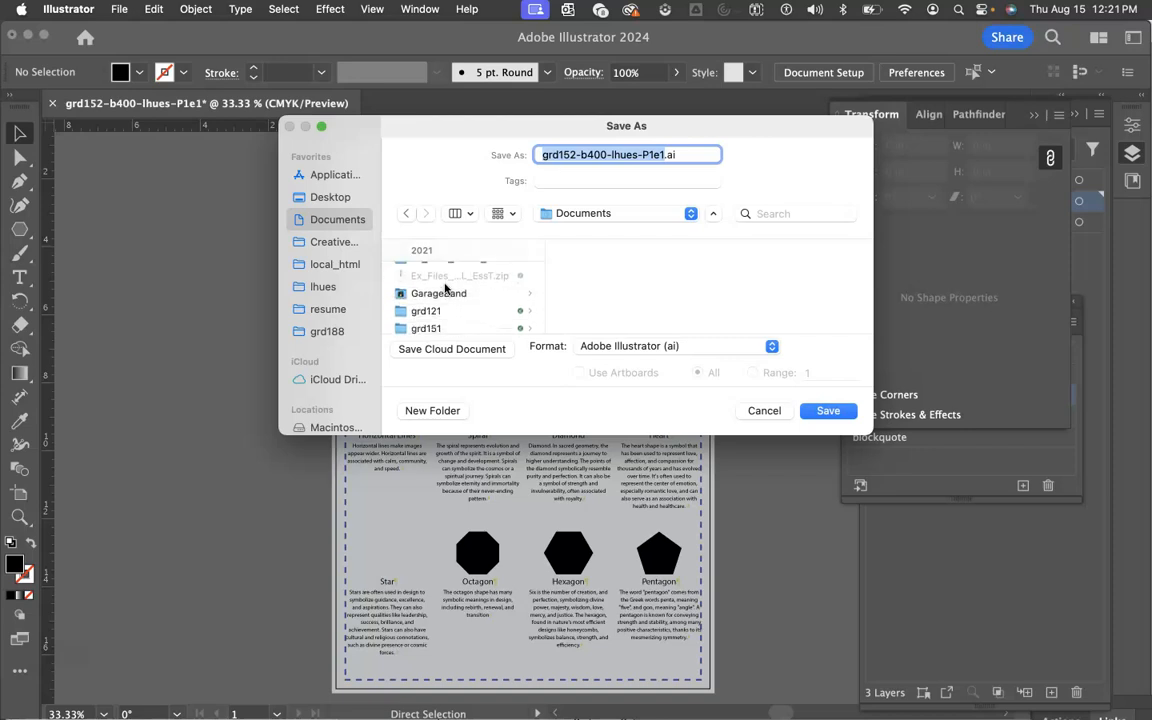
left_click(451, 303)
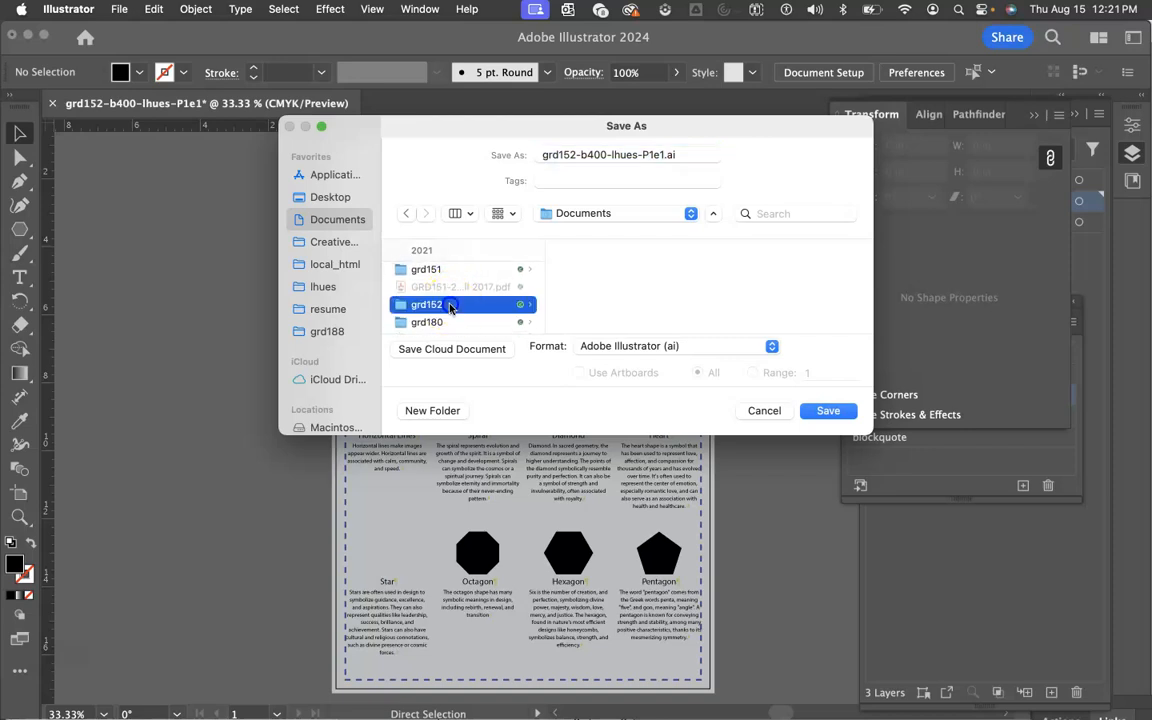
- Create a folder named P1 inside grd152 and a folder named e1 inside P1
left_click(434, 410)
type("P")
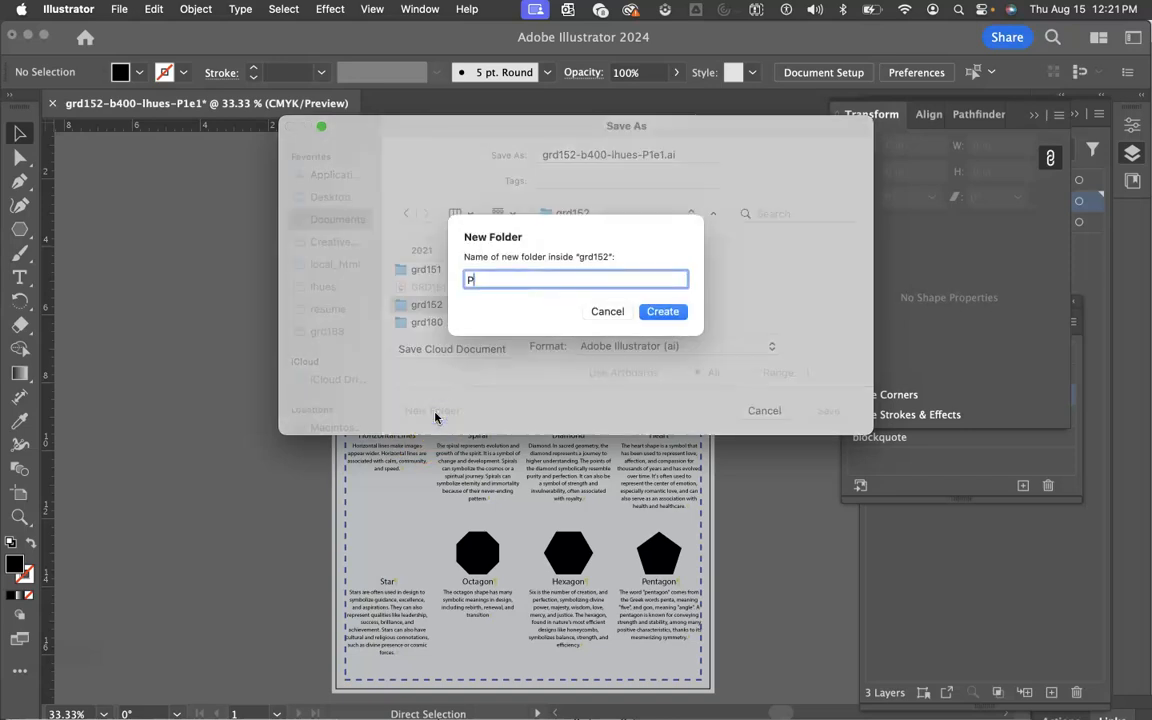
type("1")
left_click(664, 311)
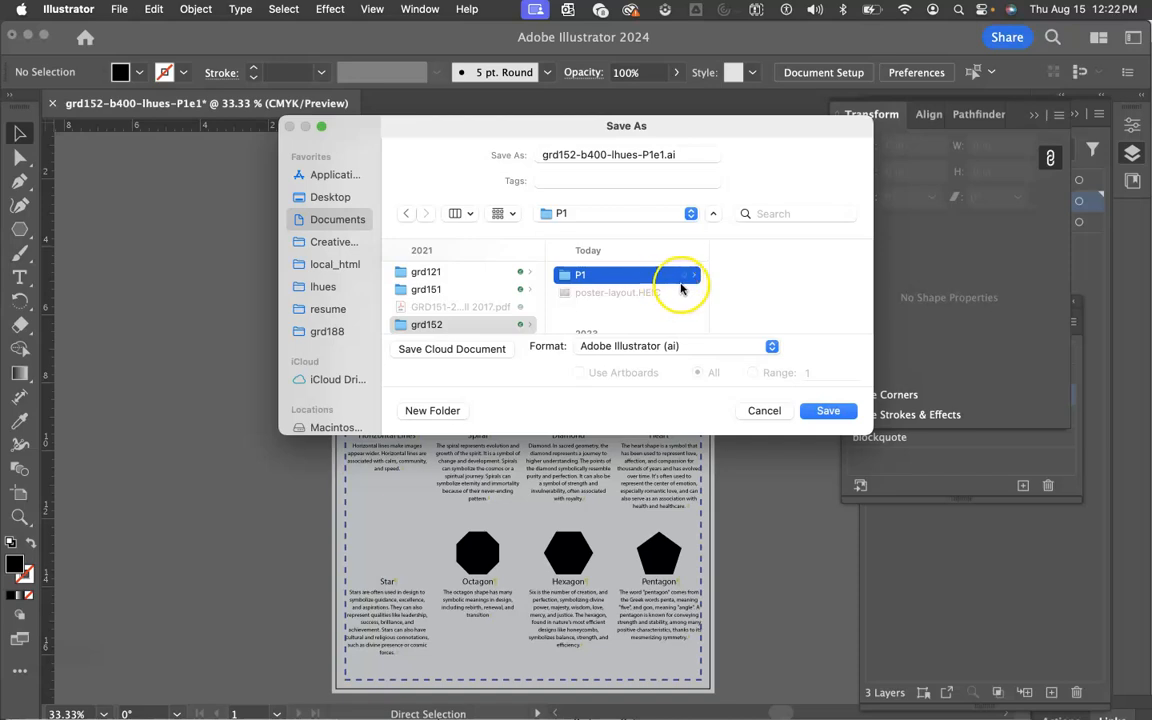
left_click(428, 410)
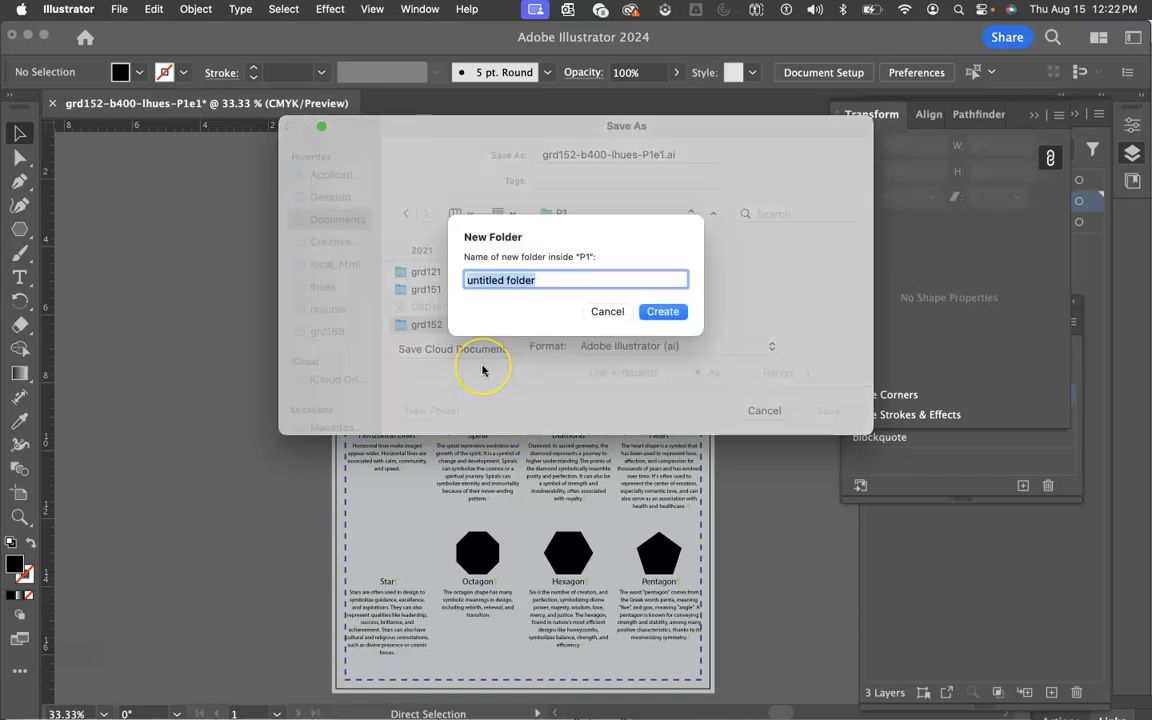
type("e1")
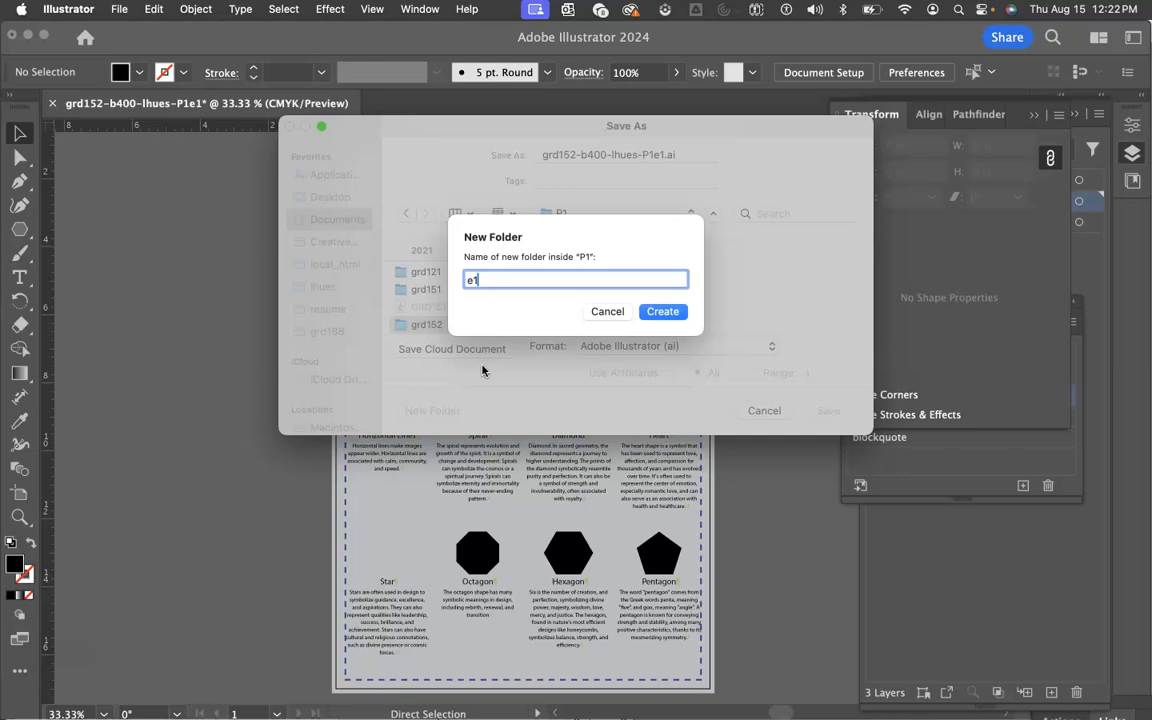
left_click(670, 311)
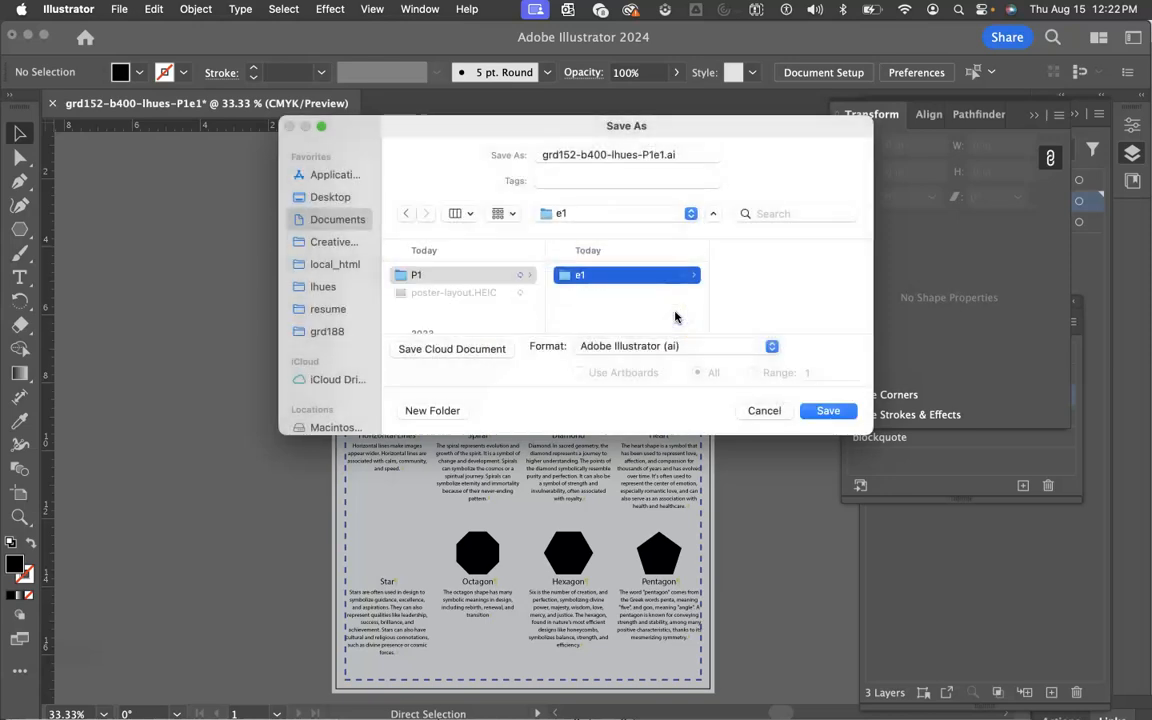
- Save the poster in Adobe Illustrator (ai) format in the e1 folder, keeping the Illustrator 2020 version and the preset options
left_click(826, 411)
left_click_drag(813, 183, 488, 134)
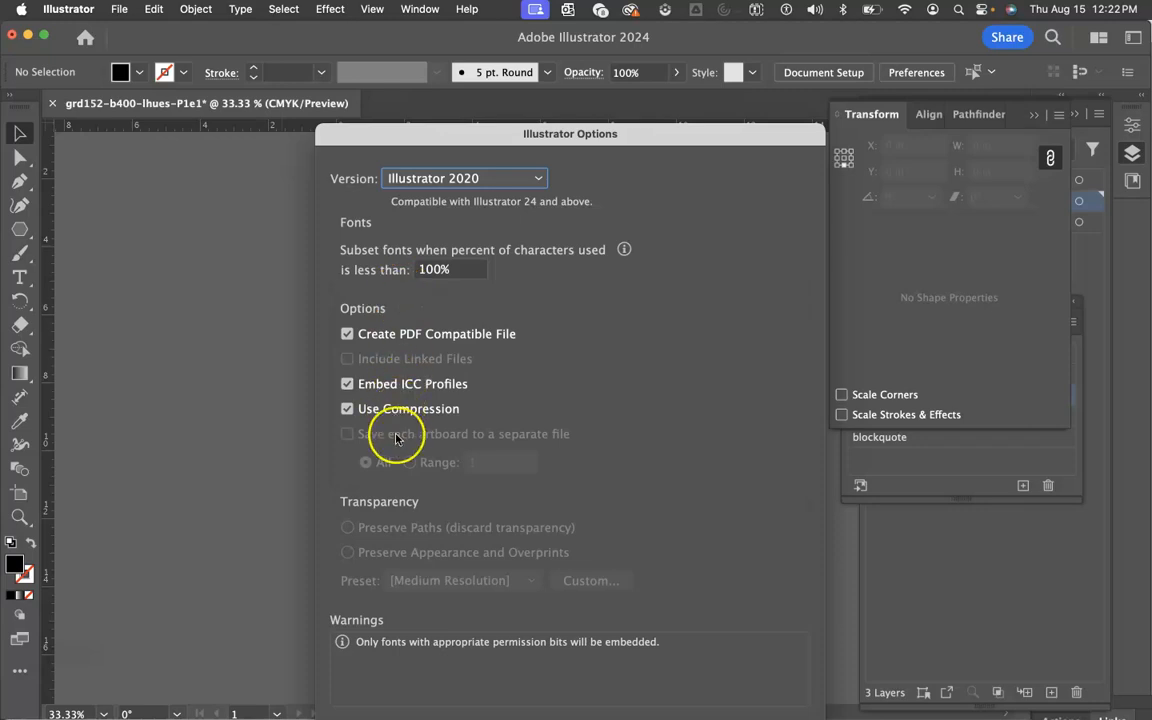
left_click_drag(779, 135, 812, 41)
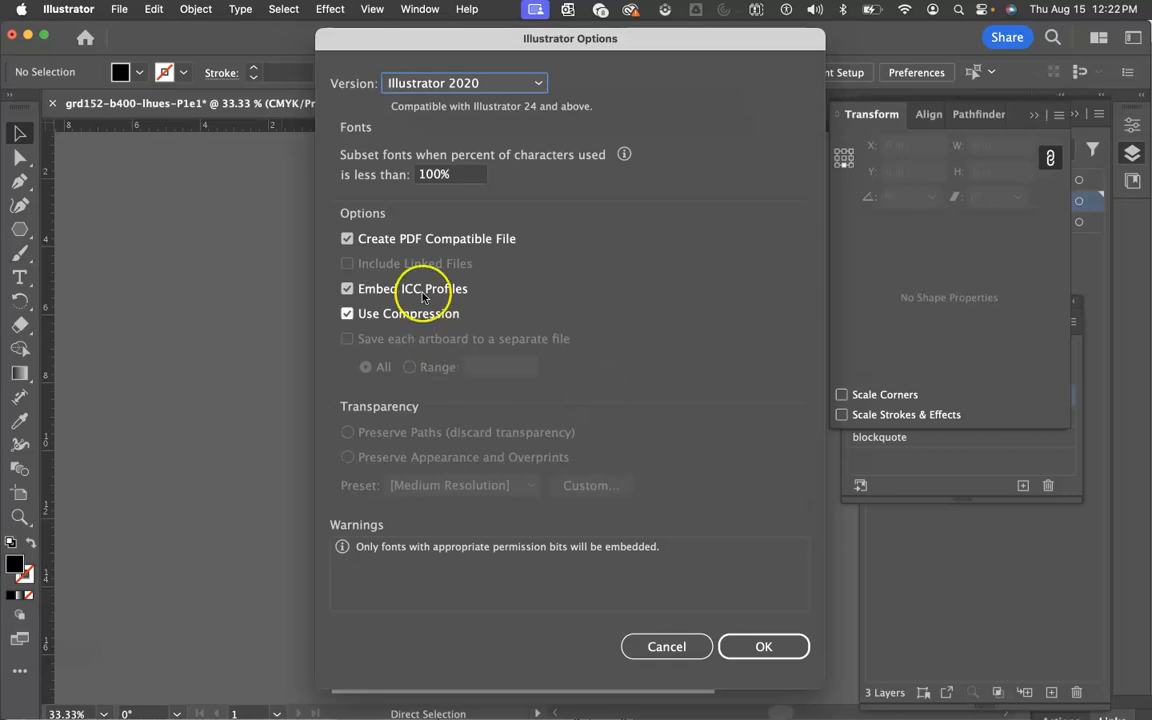
left_click(763, 646)
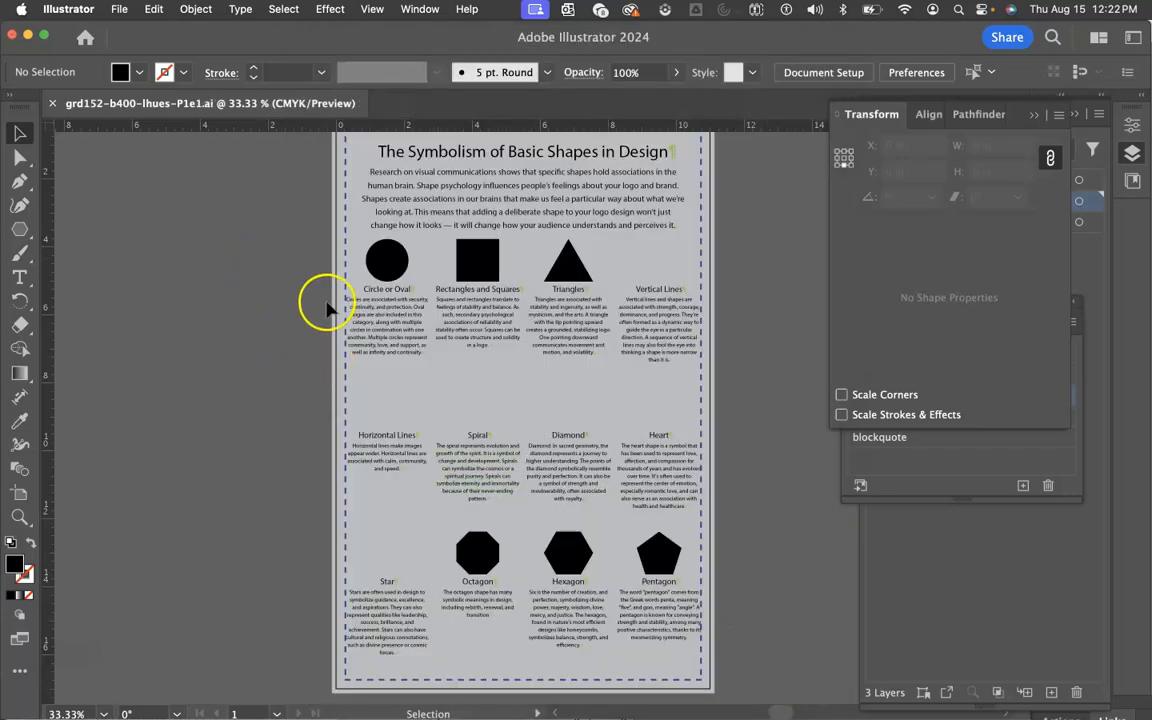
- Draw a five-point star with radii of 0.2653 in and 0.6944 in on the pasteboard beside the poster and rotate it 180°
scroll(298, 355, "up", 1)
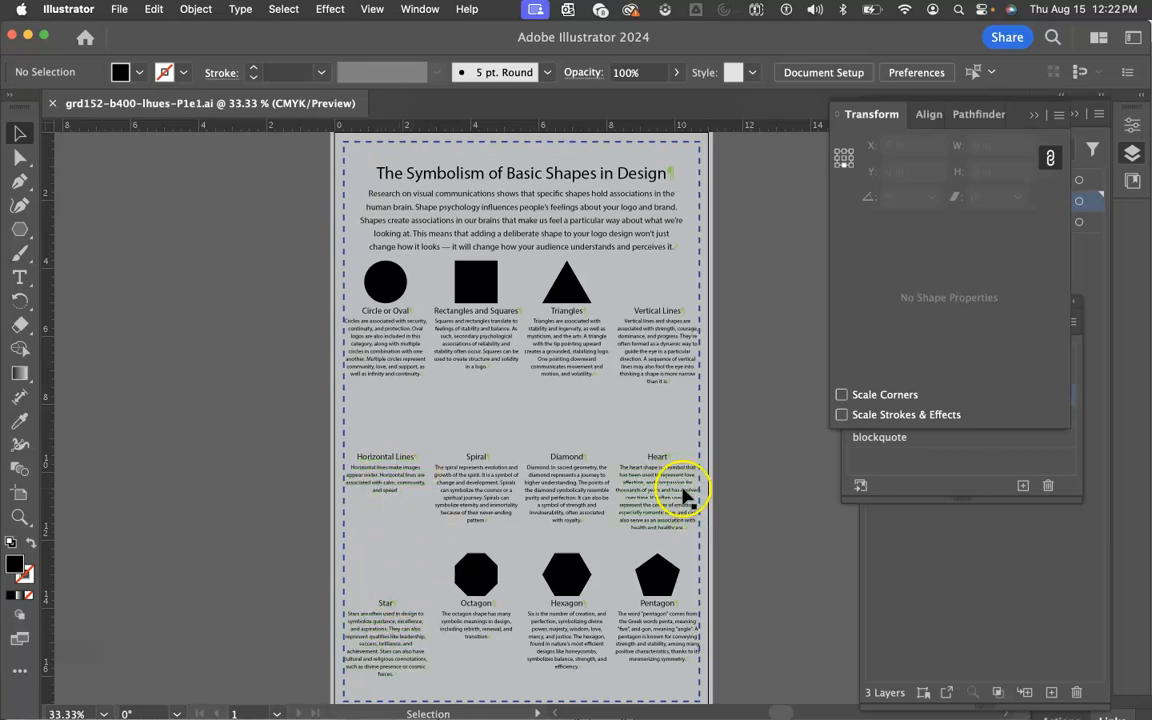
left_click(207, 309)
left_click_drag(20, 229, 119, 301)
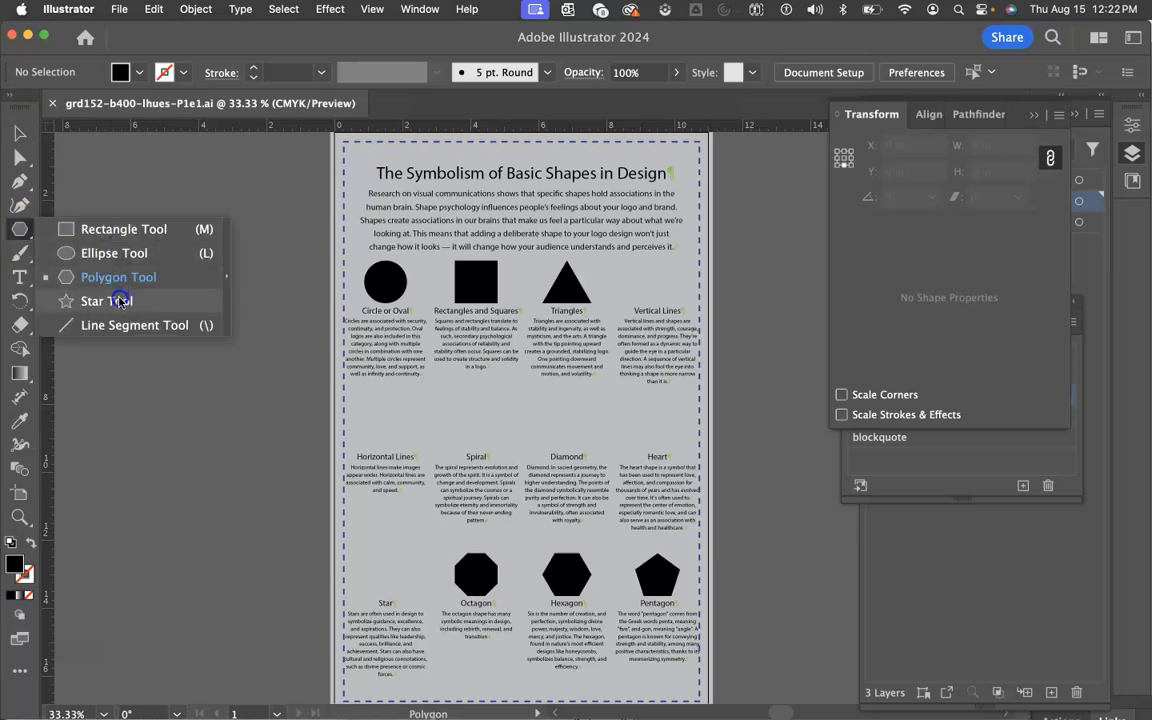
left_click_drag(119, 301, 118, 299)
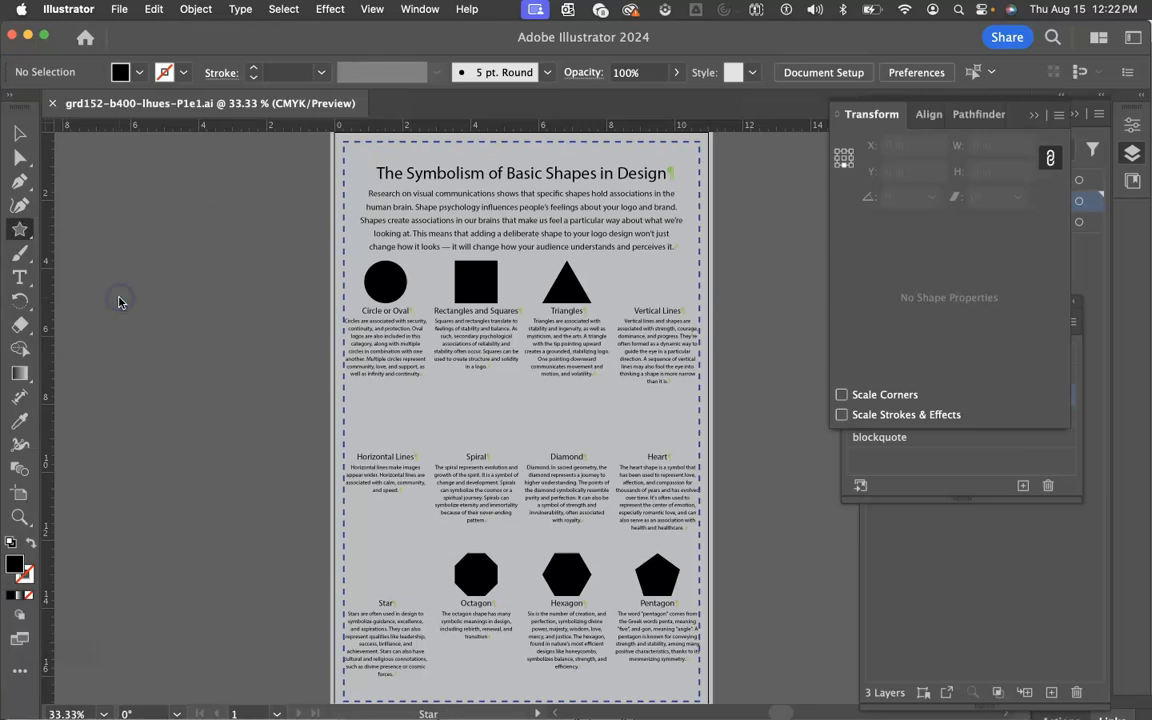
left_click(211, 372)
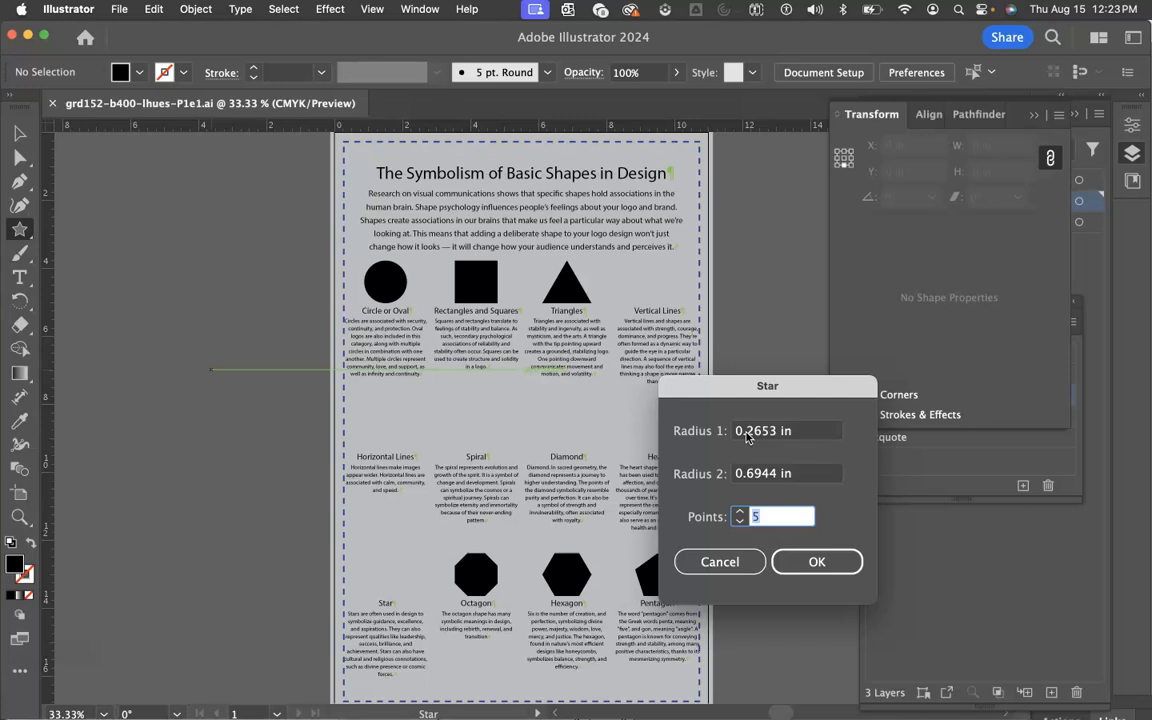
left_click(815, 563)
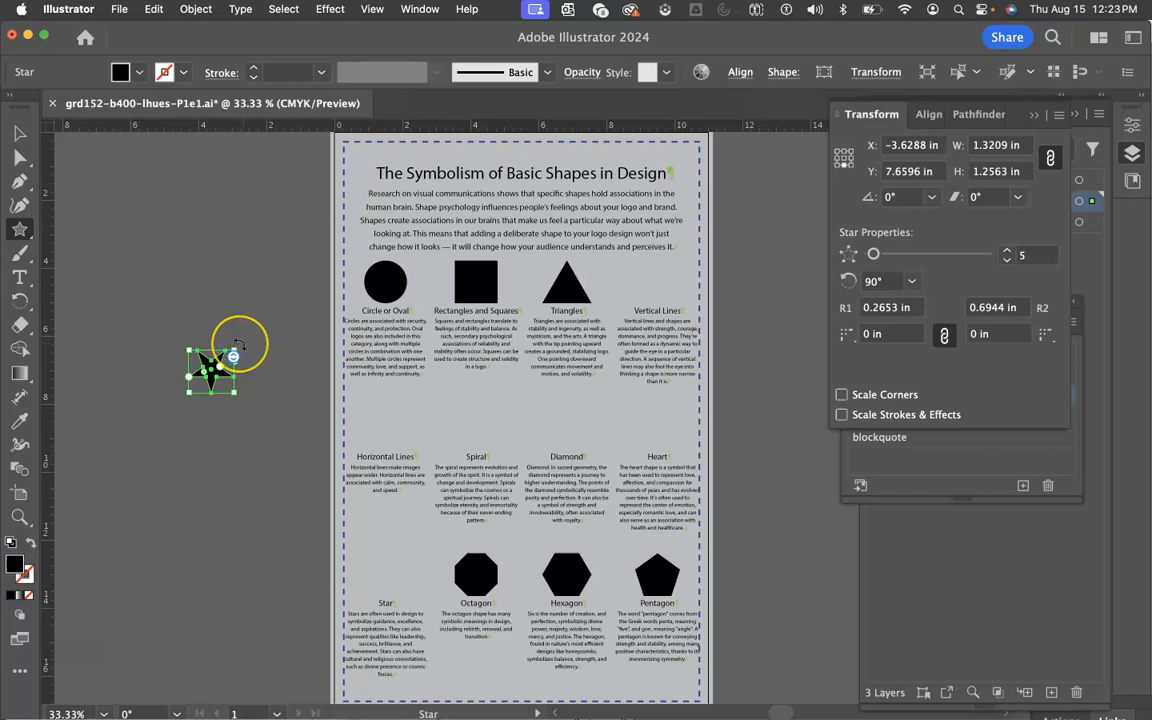
left_click_drag(238, 344, 114, 428)
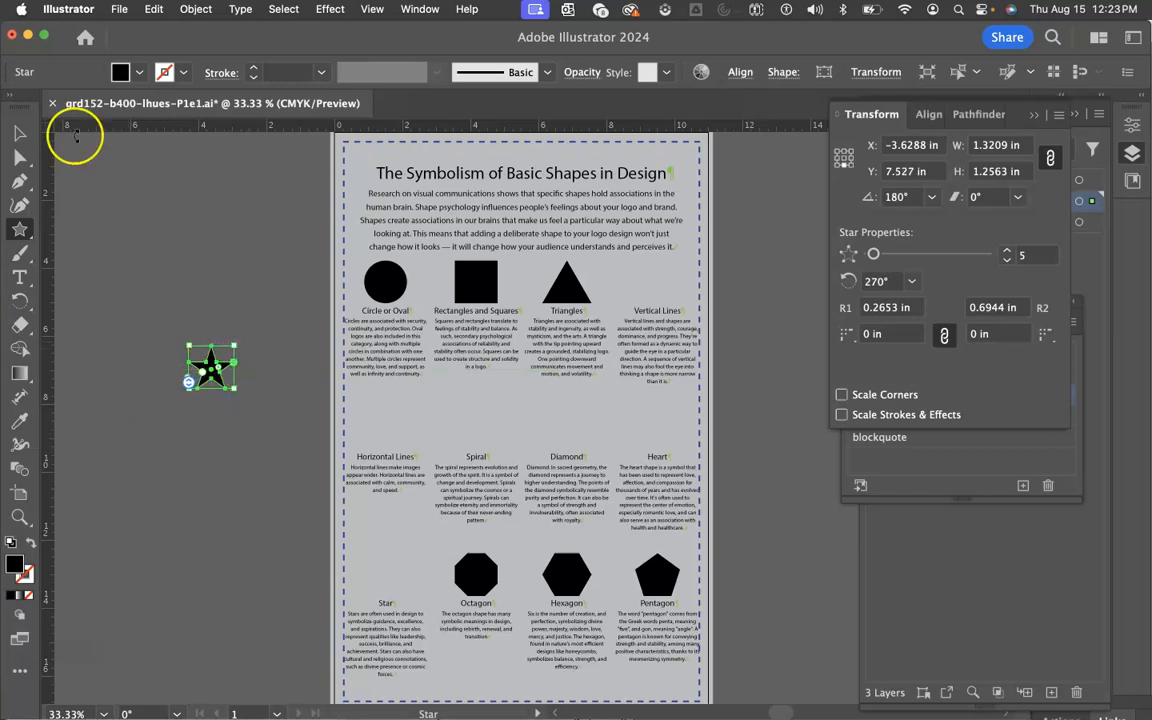
- Center the star horizontally on the "Star" text block and space it 0.125 in above, with the text block as key object, then deselect
left_click(19, 133)
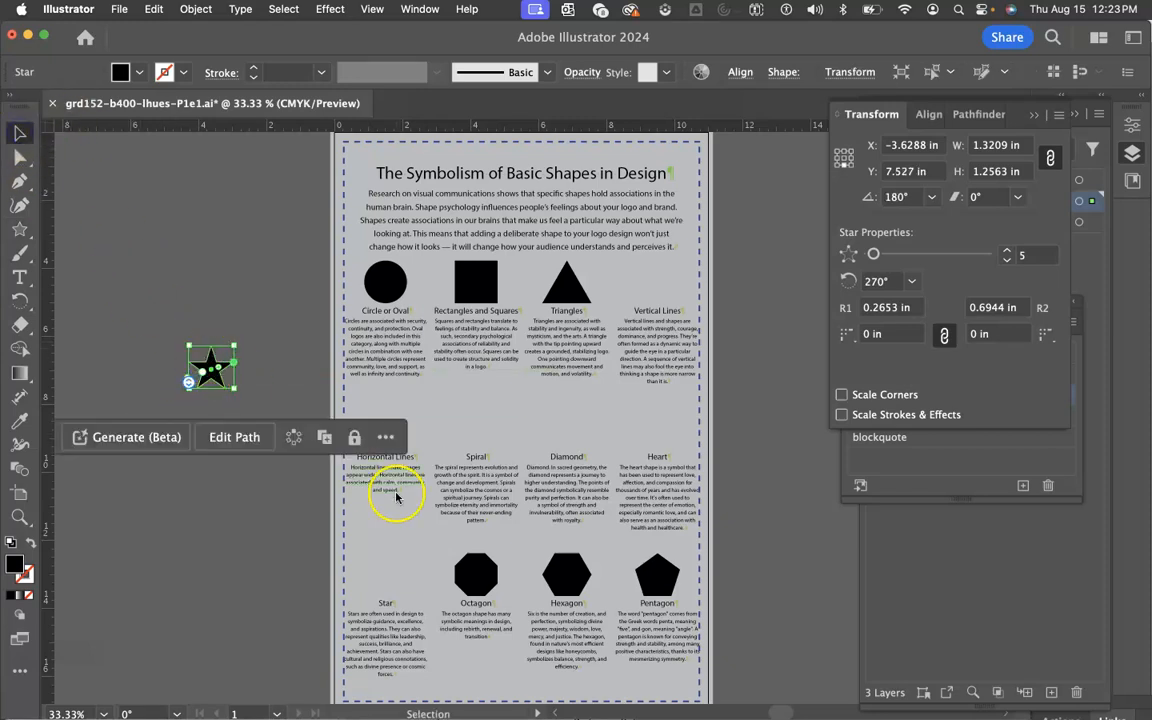
left_click(391, 625, "shift")
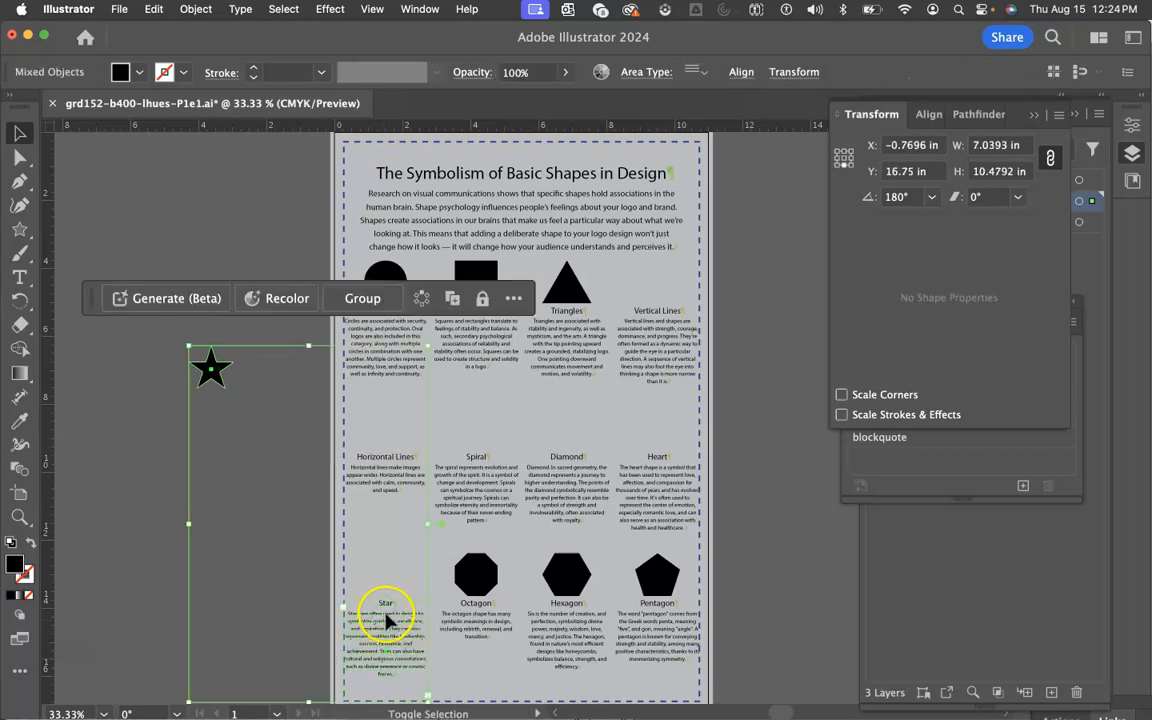
left_click(389, 613)
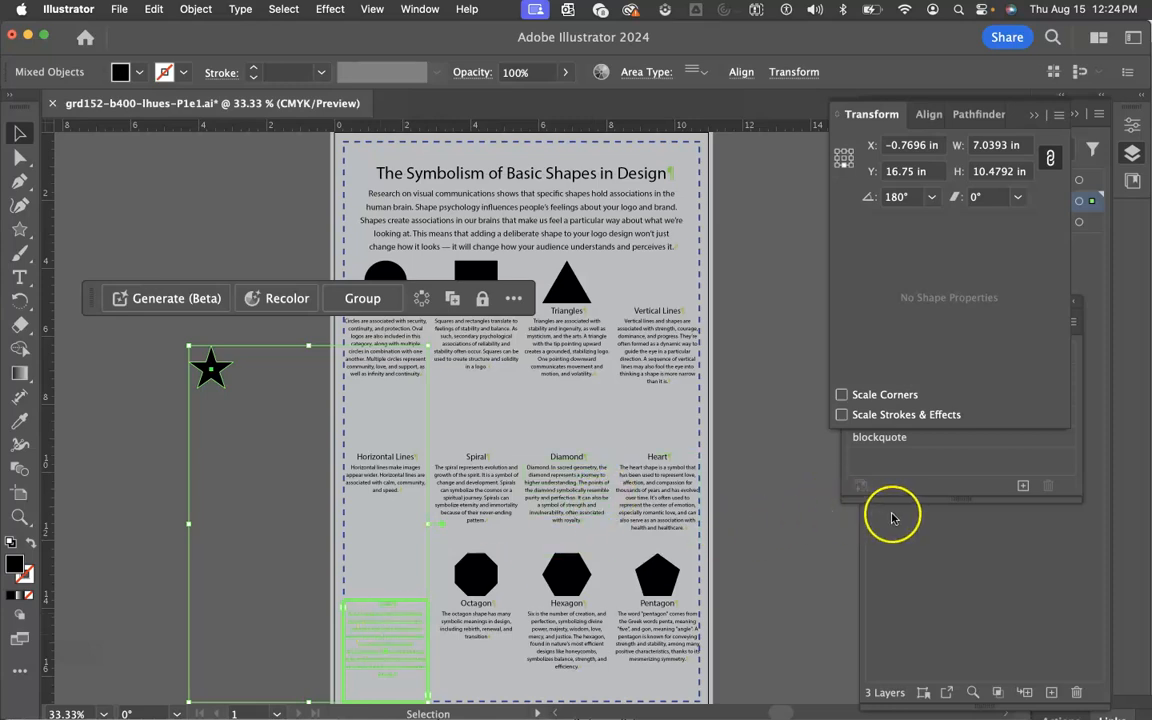
left_click(929, 114)
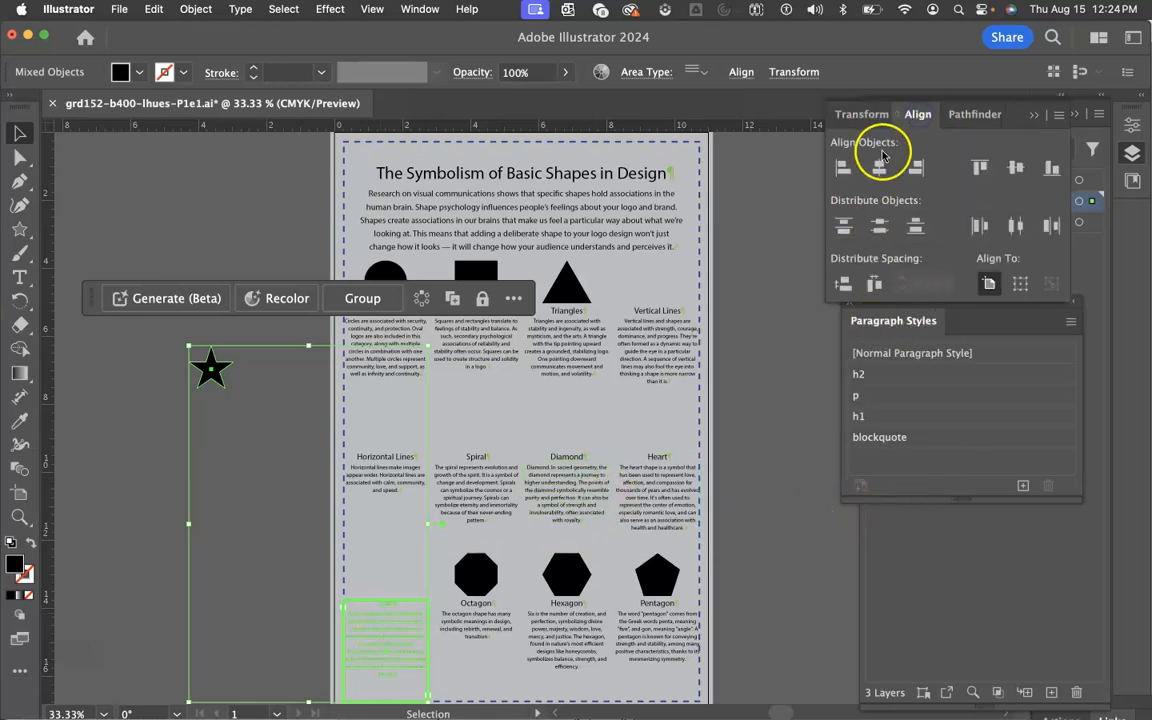
left_click(879, 168)
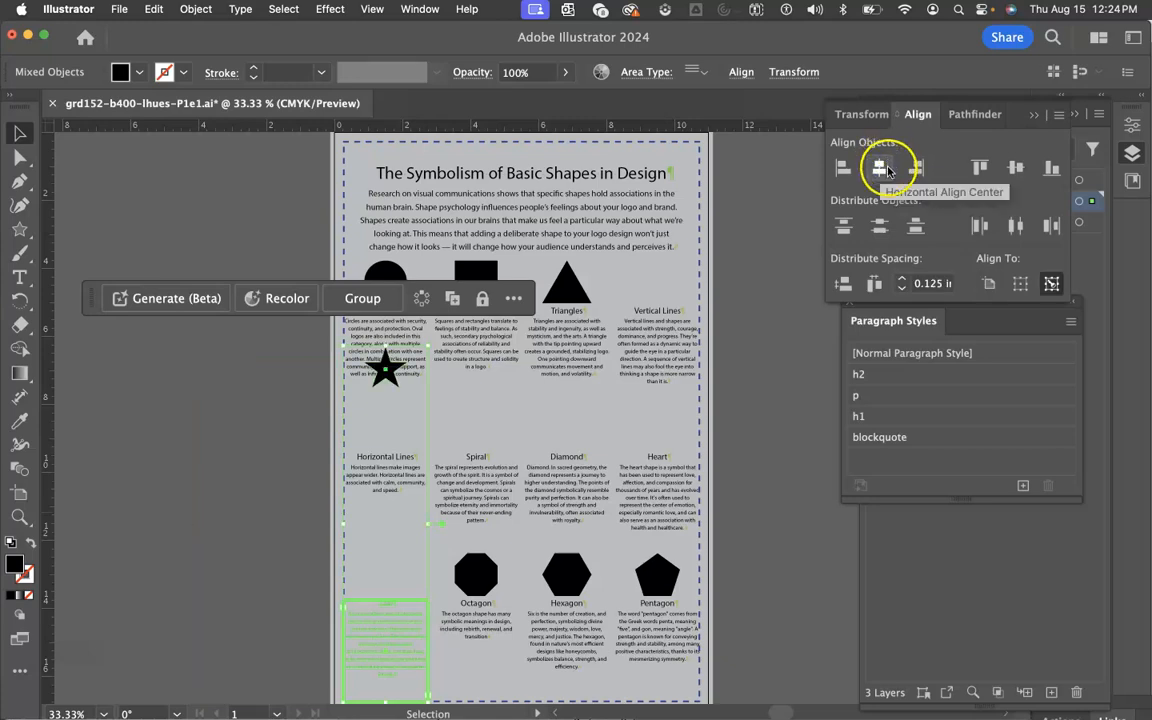
left_click(843, 285)
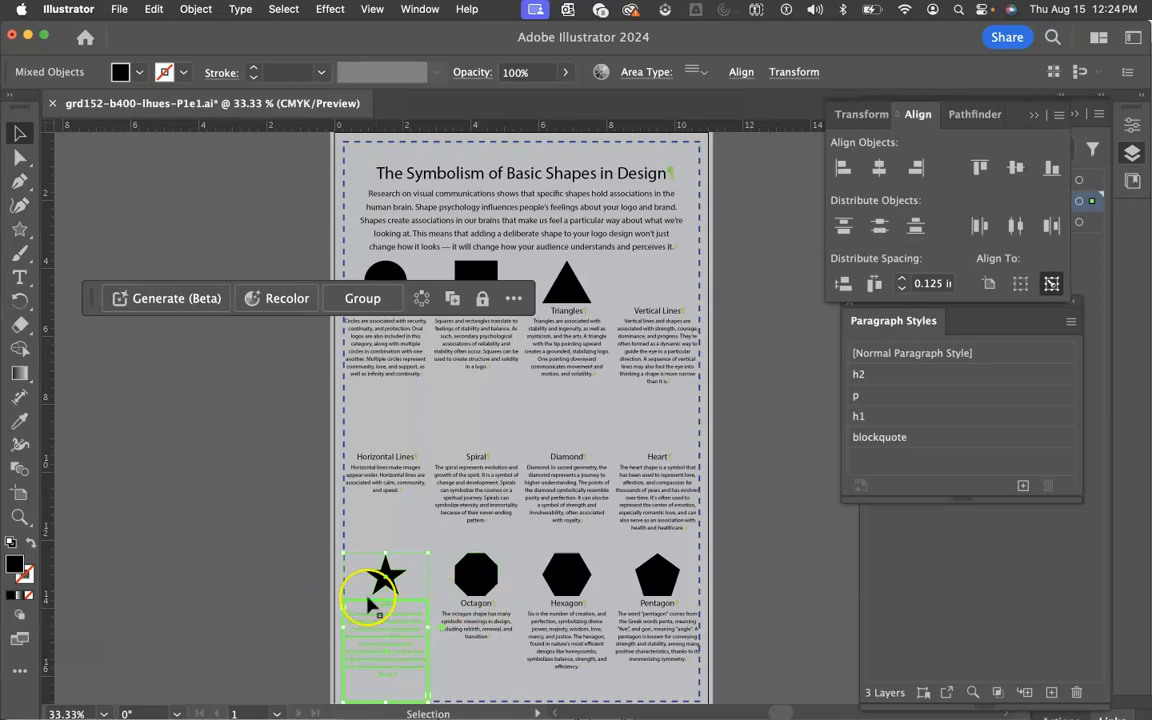
left_click(279, 540)
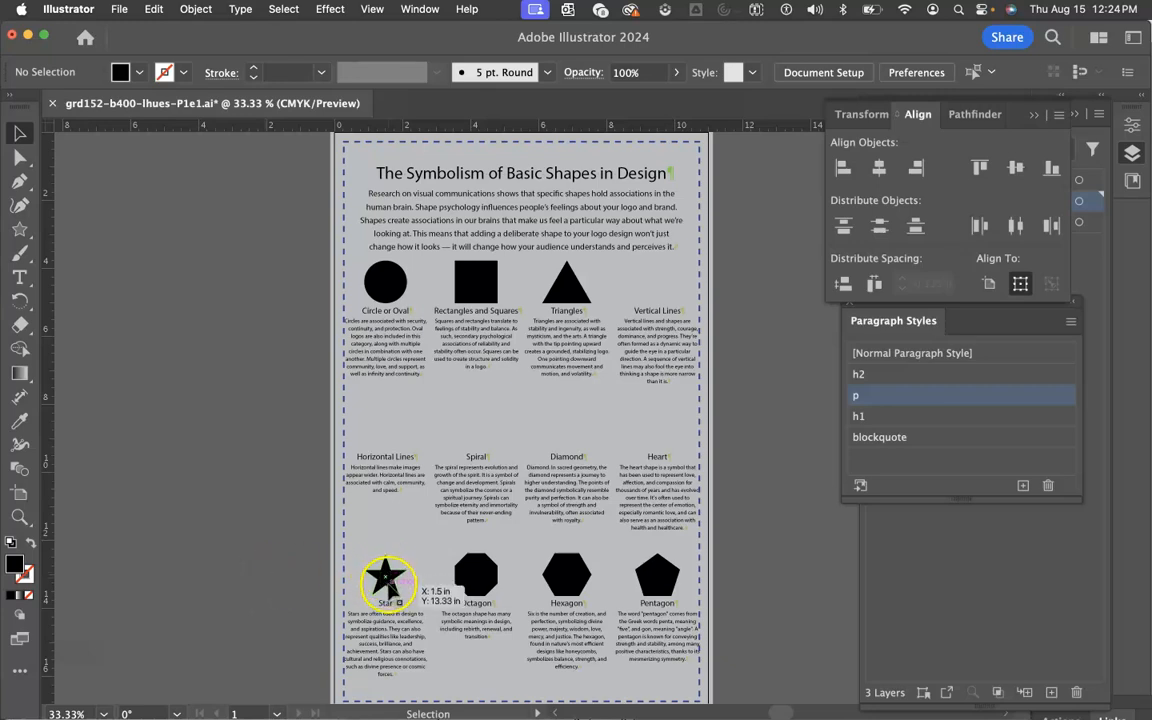
- Set the star's height to 1.25 in with its proportions constrained, deselect it and save the poster
left_click(386, 578)
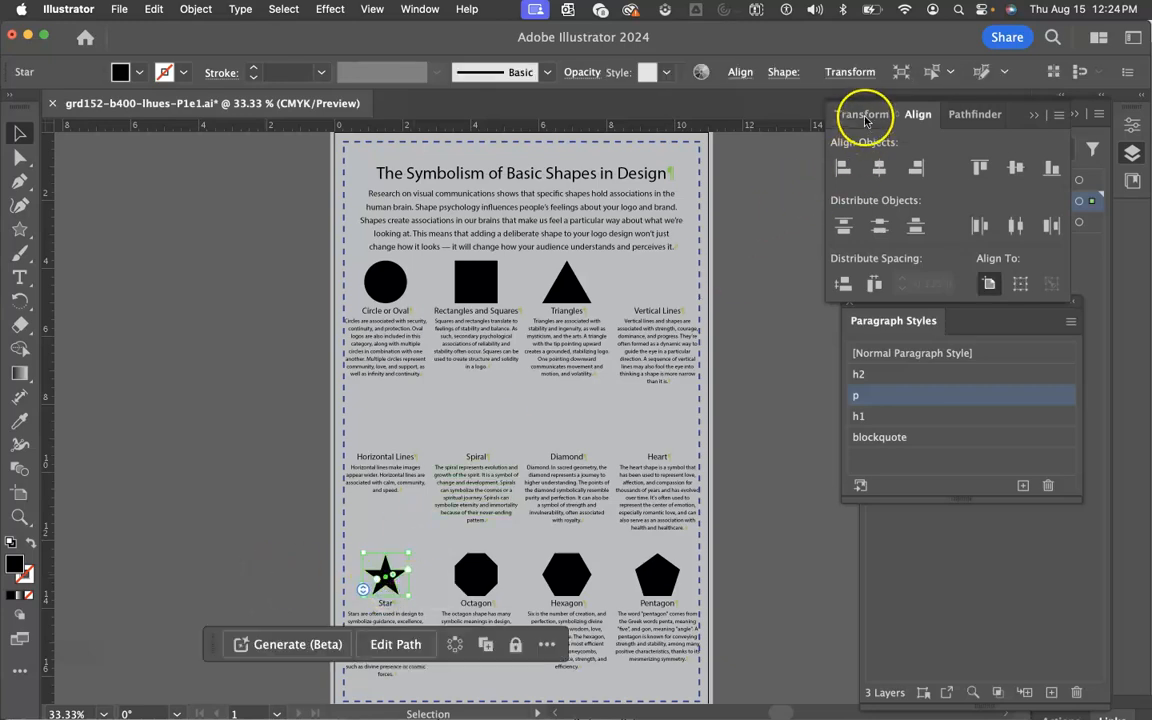
left_click(866, 116)
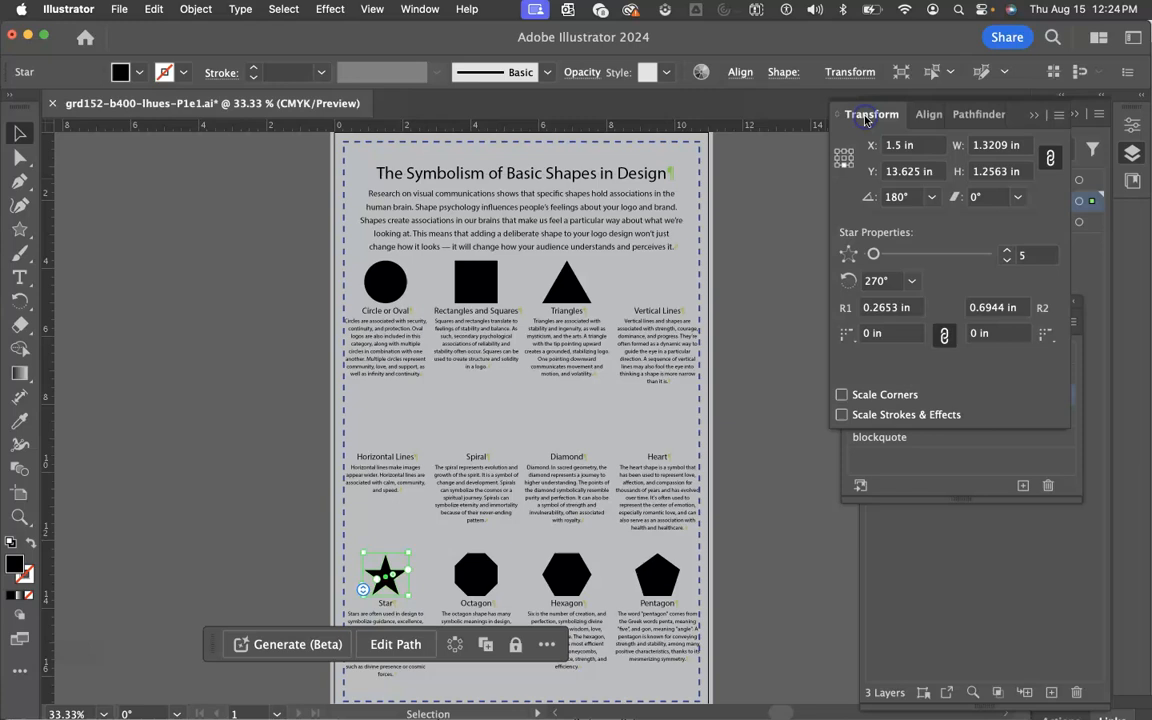
left_click(993, 176)
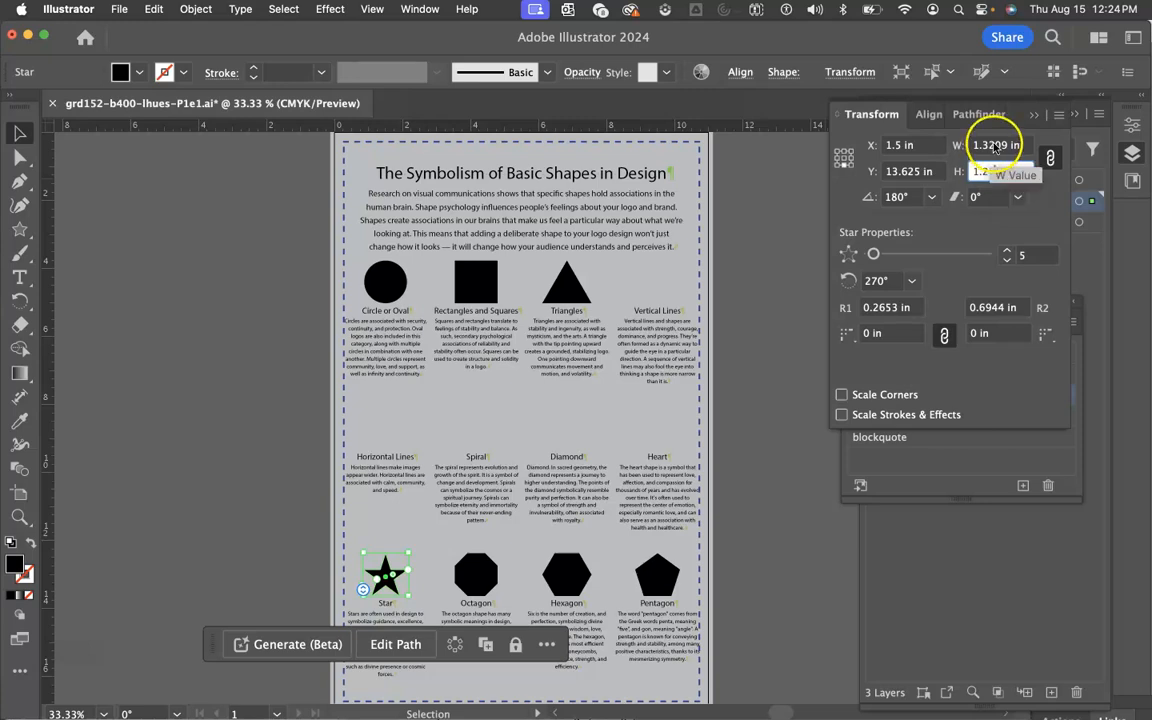
left_click(995, 145)
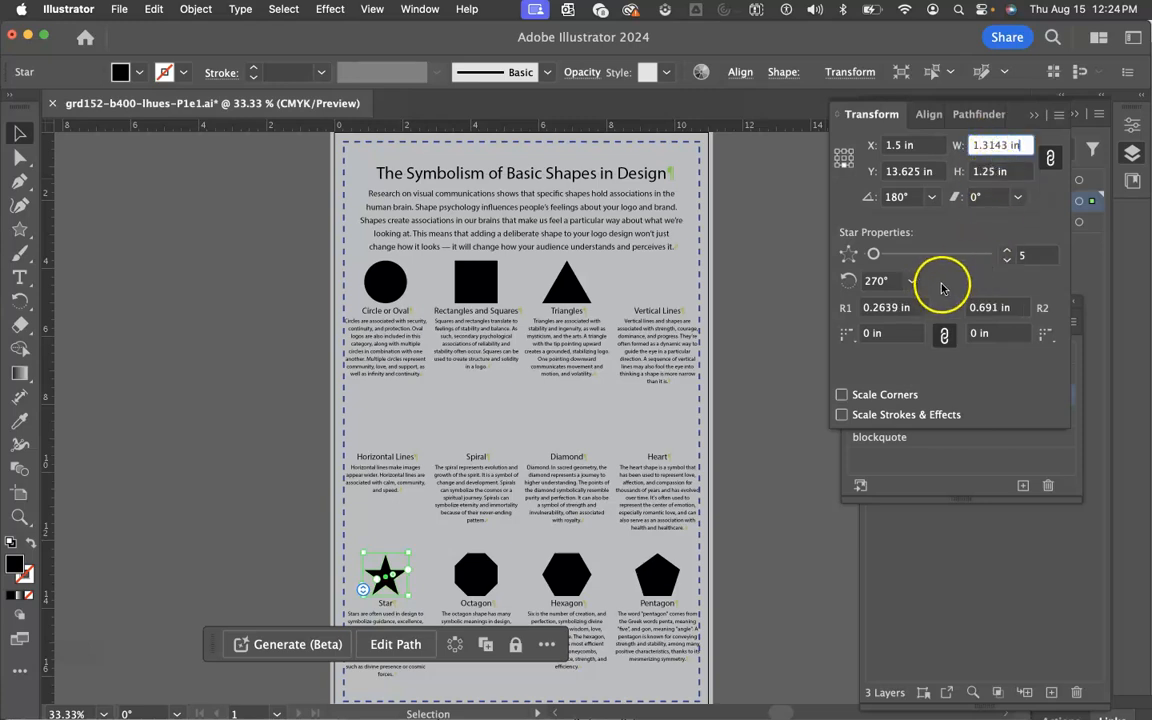
left_click(259, 301)
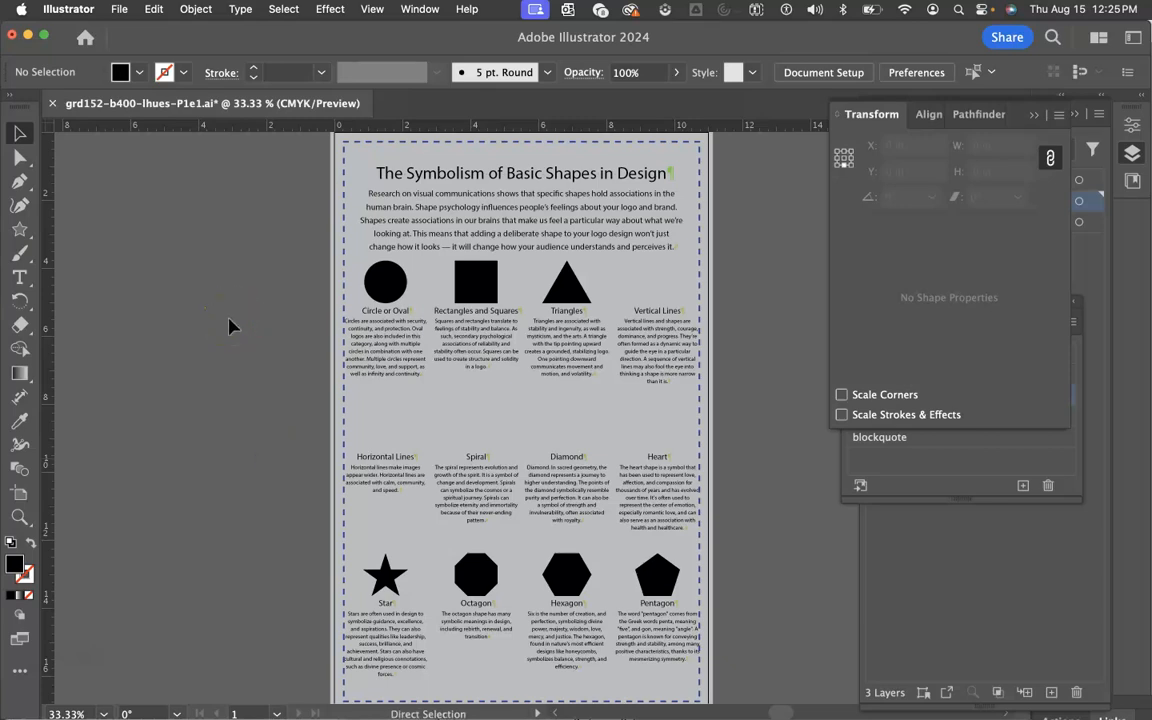
key("super+s")
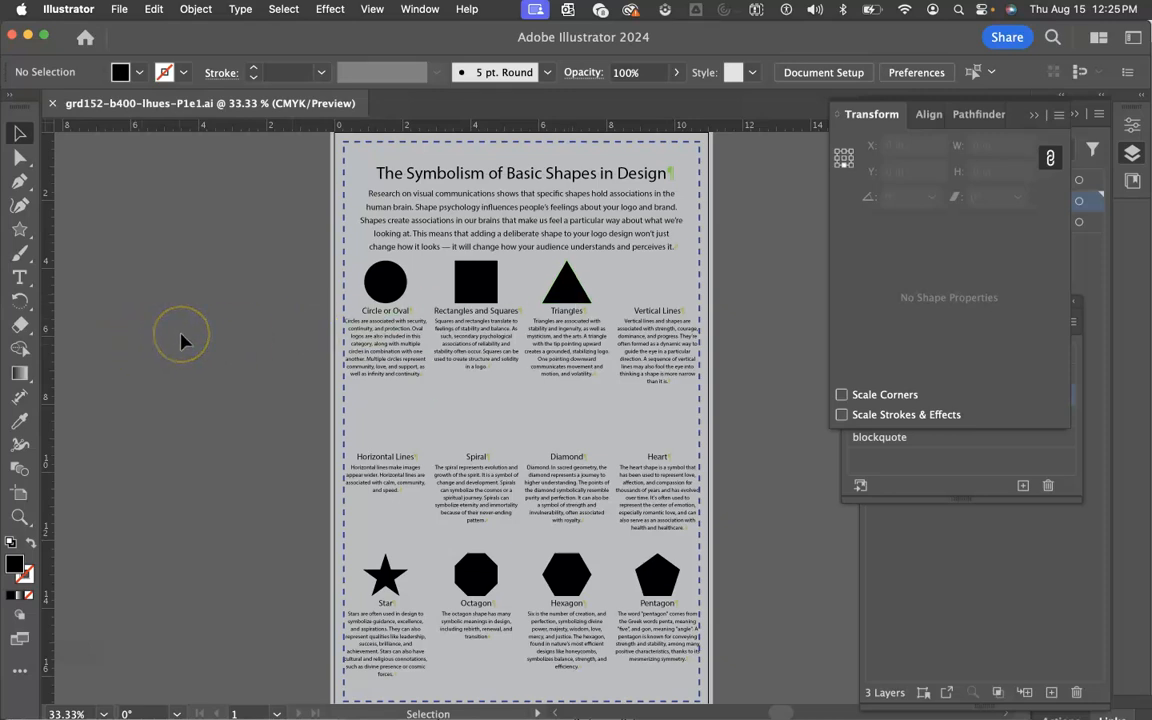
- Paste a copy of the triangle, move it onto the pasteboard beside the poster and select it
left_click(579, 298)
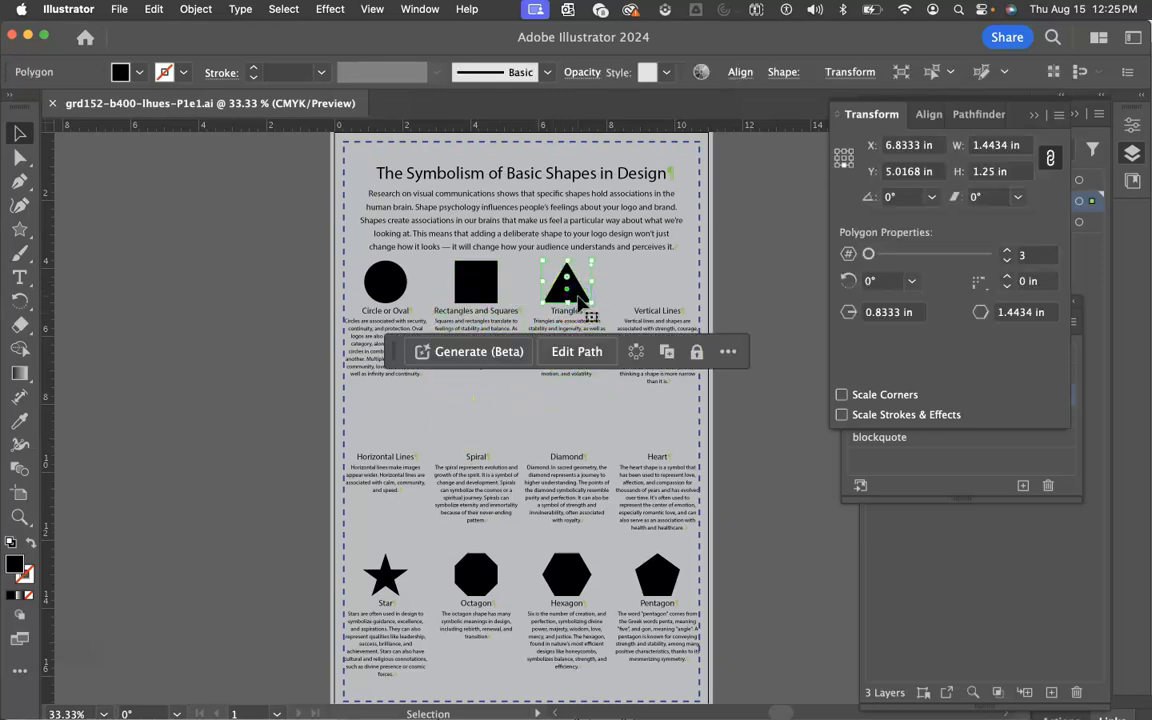
left_click(168, 398)
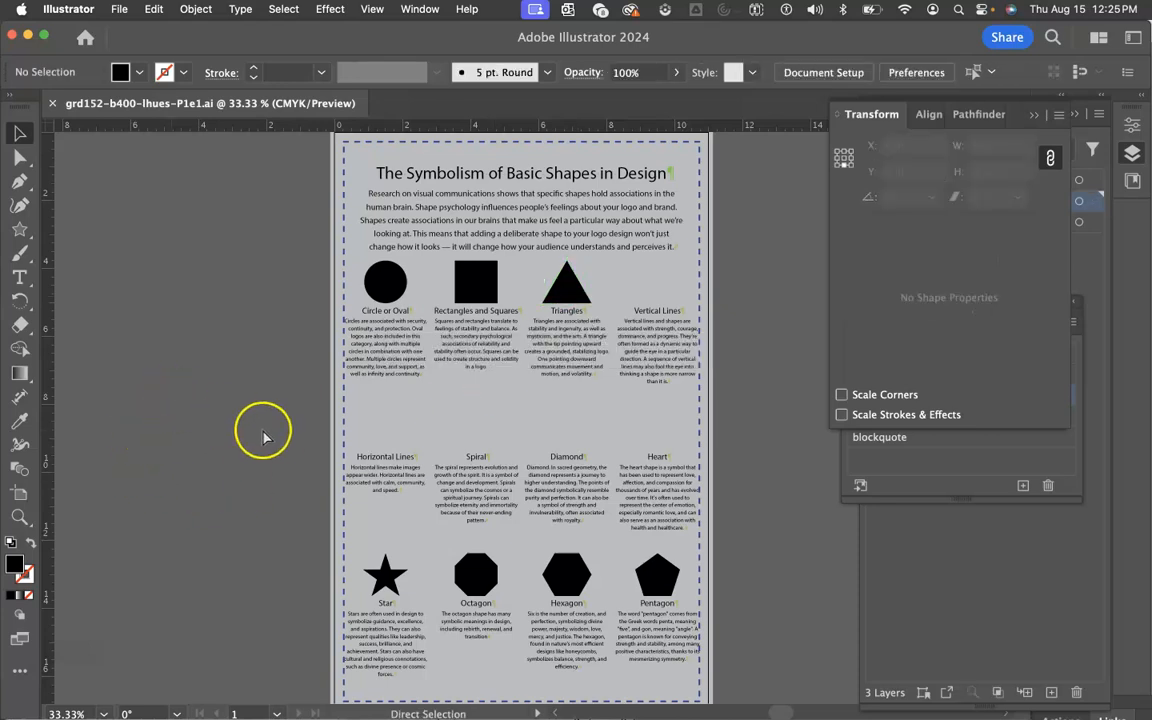
key("super+v")
left_click_drag(545, 430, 226, 315)
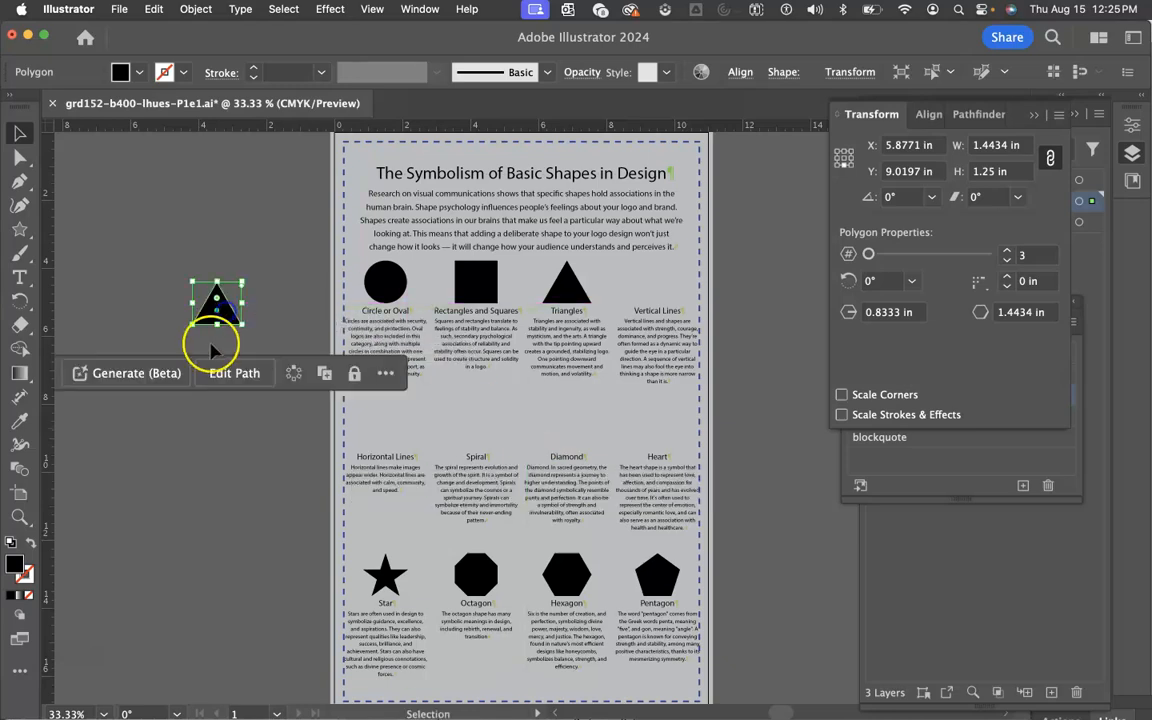
left_click(147, 305)
key("super+=")
key("super+=")
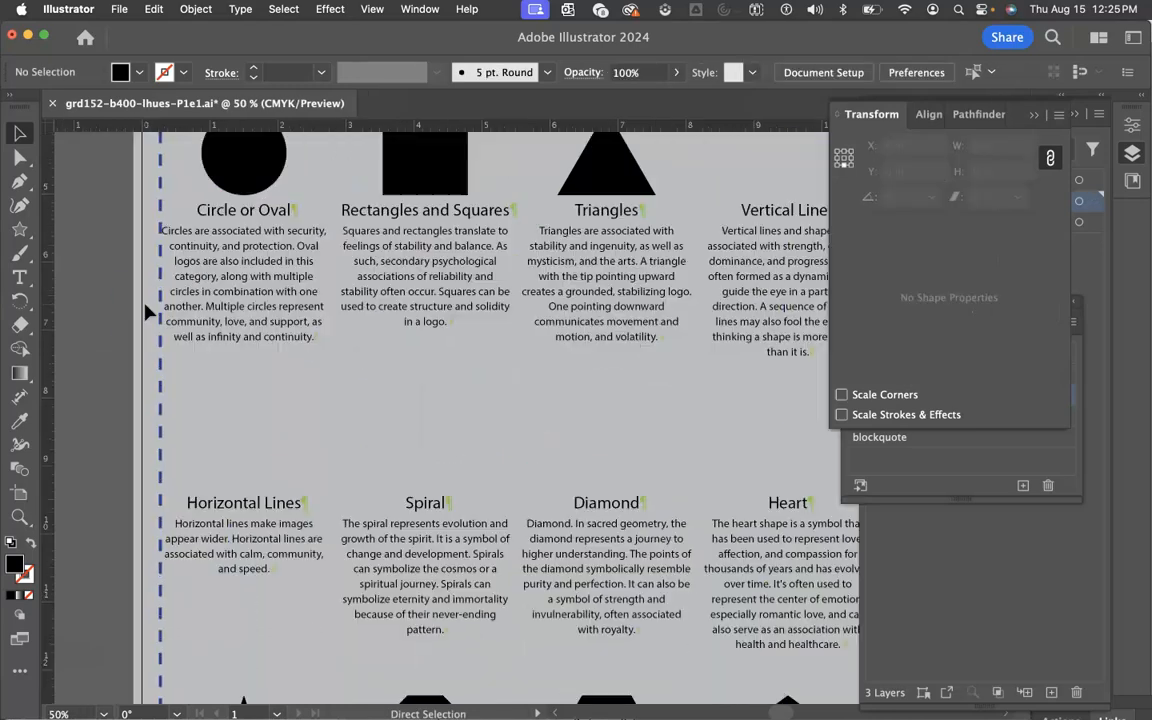
scroll(279, 363, "left", 3)
scroll(281, 360, "left", 6)
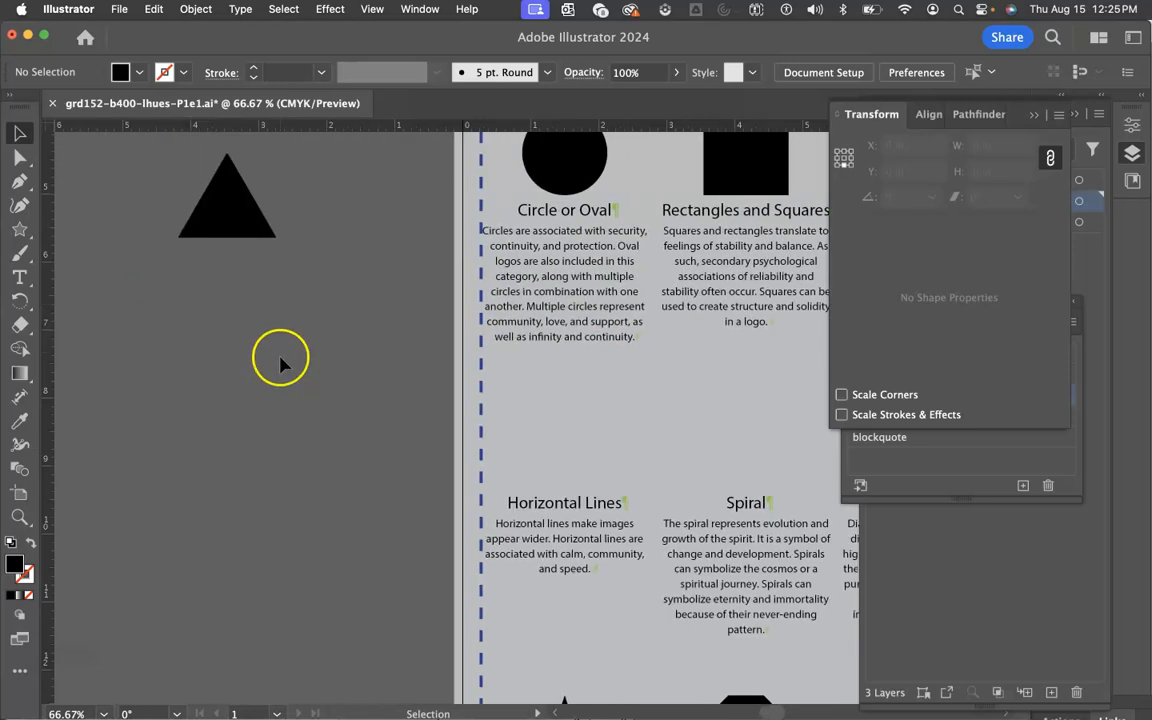
left_click(343, 229)
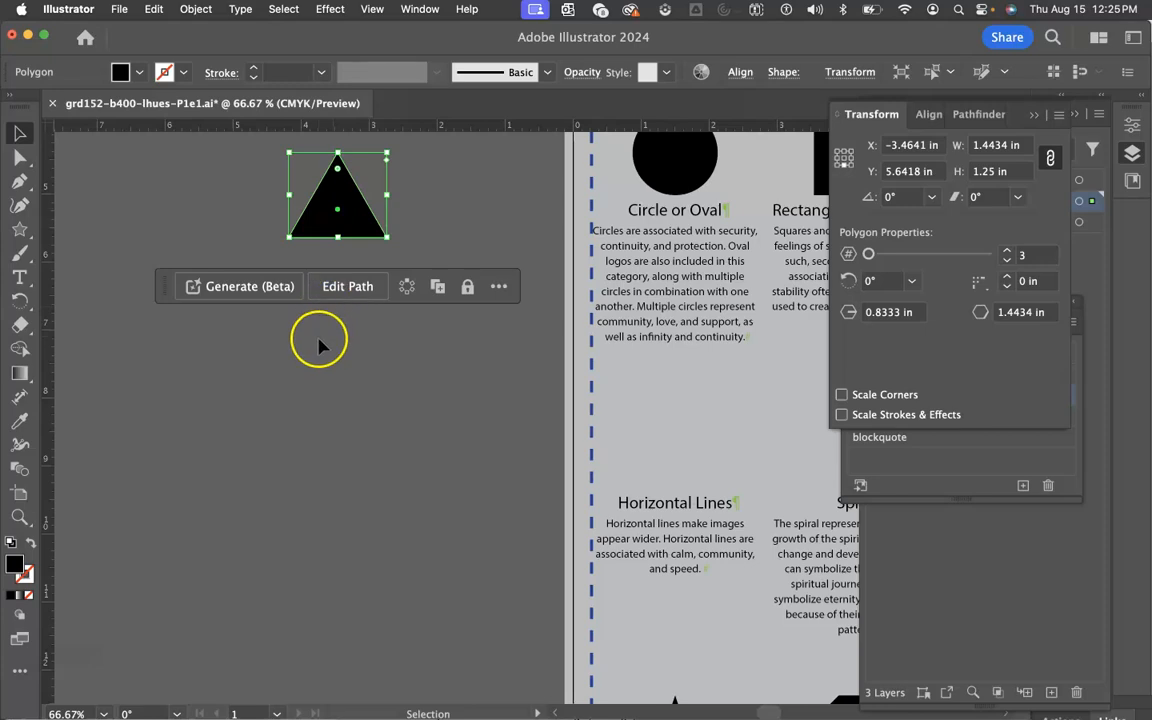
key("a")
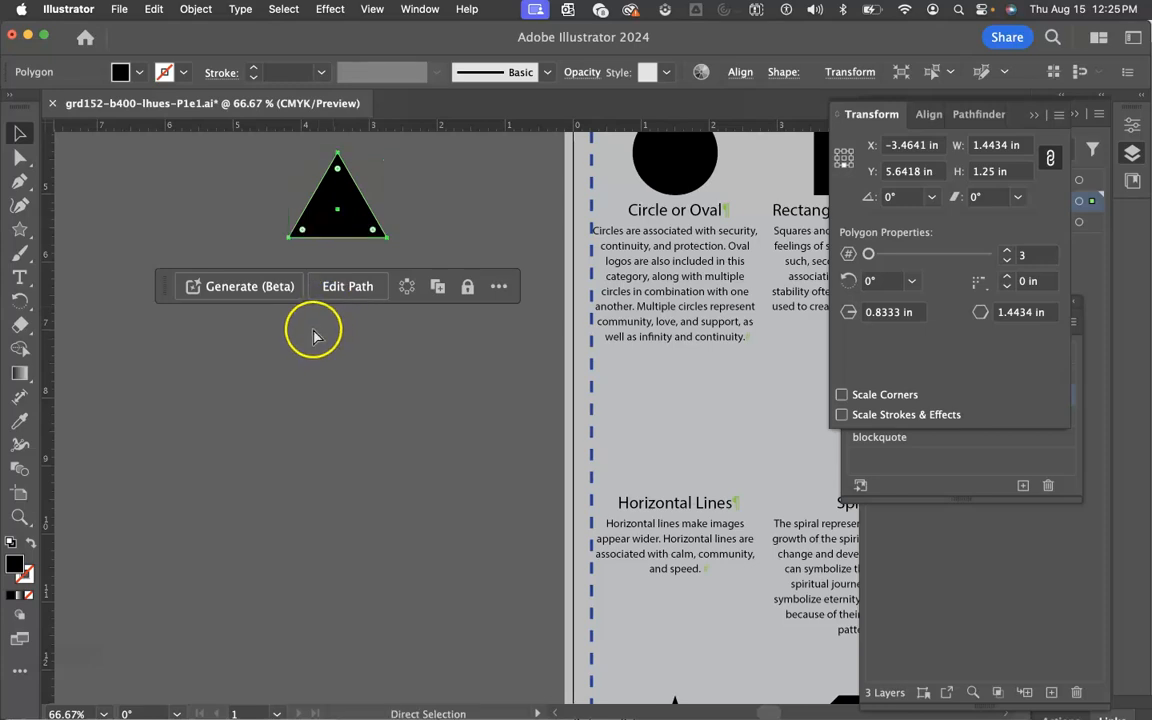
key("v")
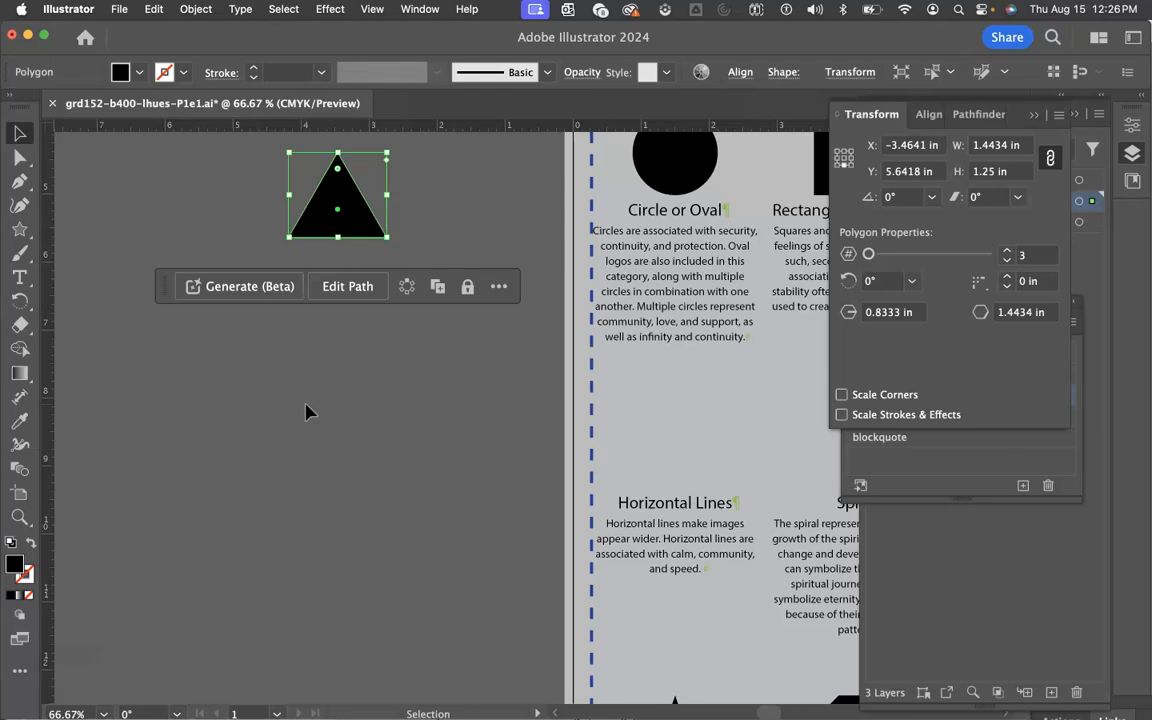
key("a")
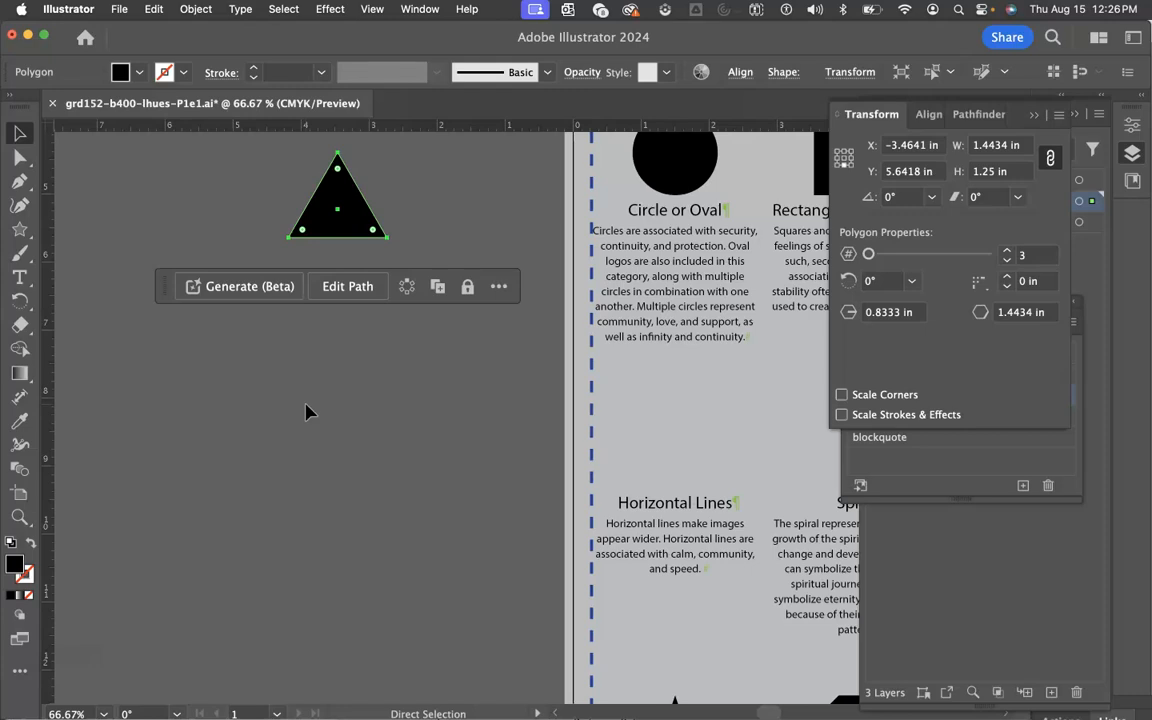
key("v")
left_click_drag(363, 210, 387, 222)
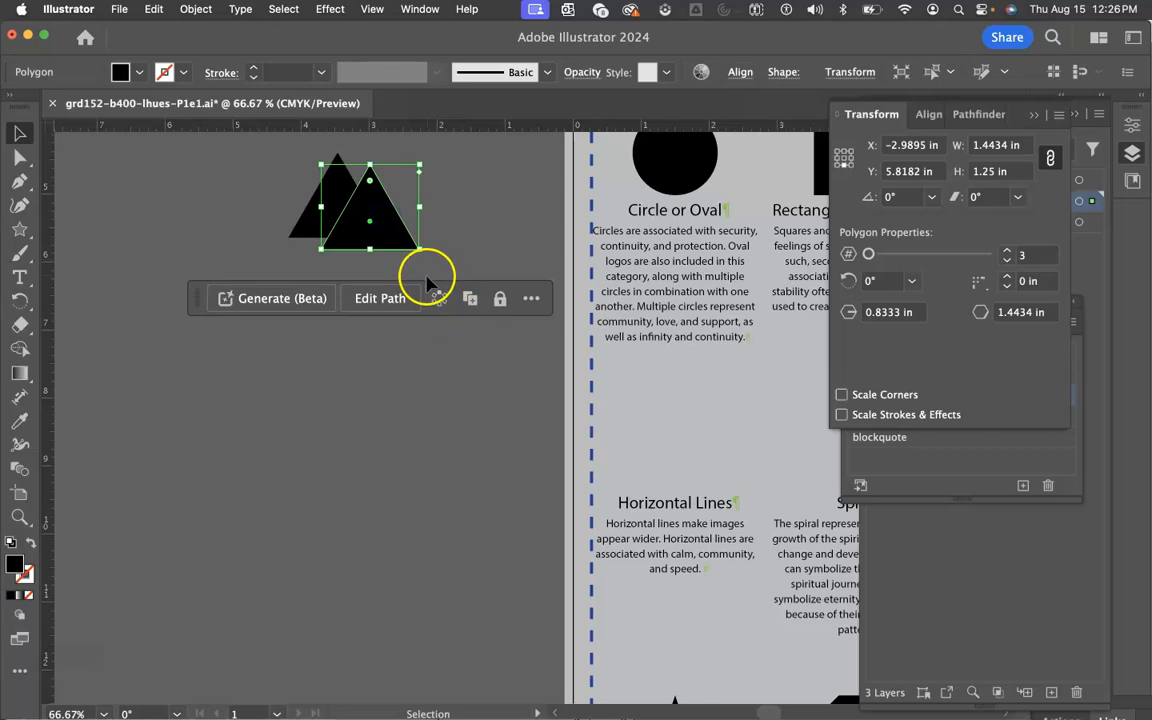
key("super+z")
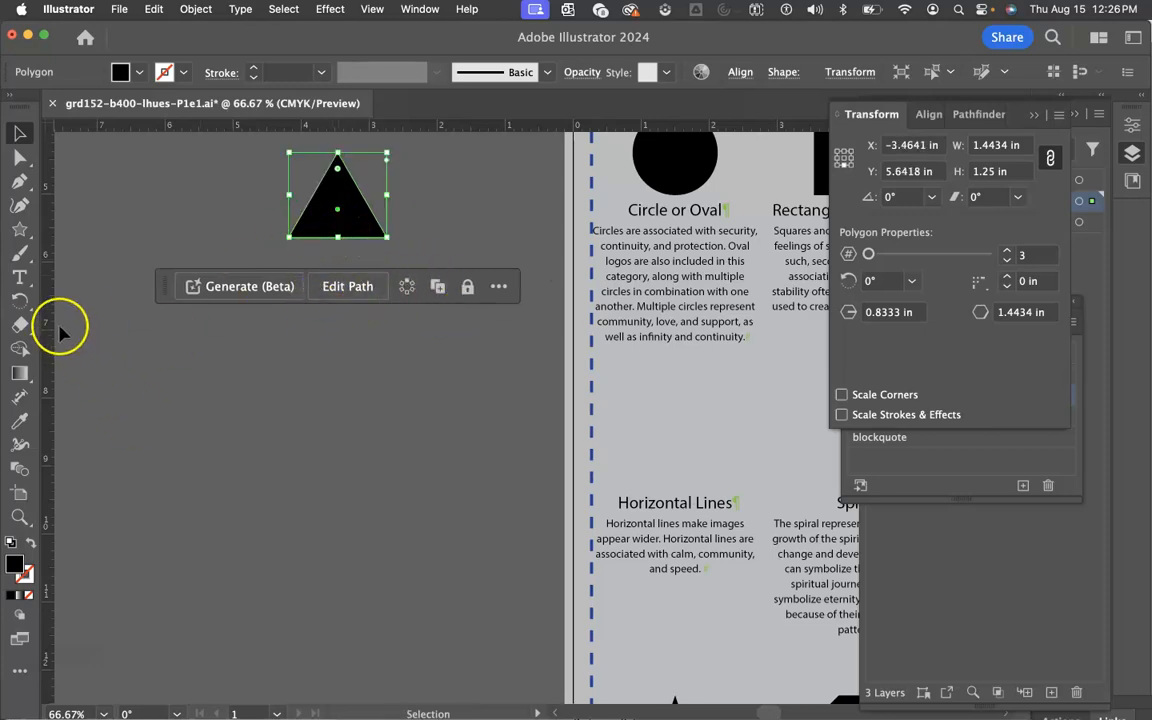
- Reflect a copy of the pasteboard triangle across its base so the two triangles form a diamond
left_click(18, 305)
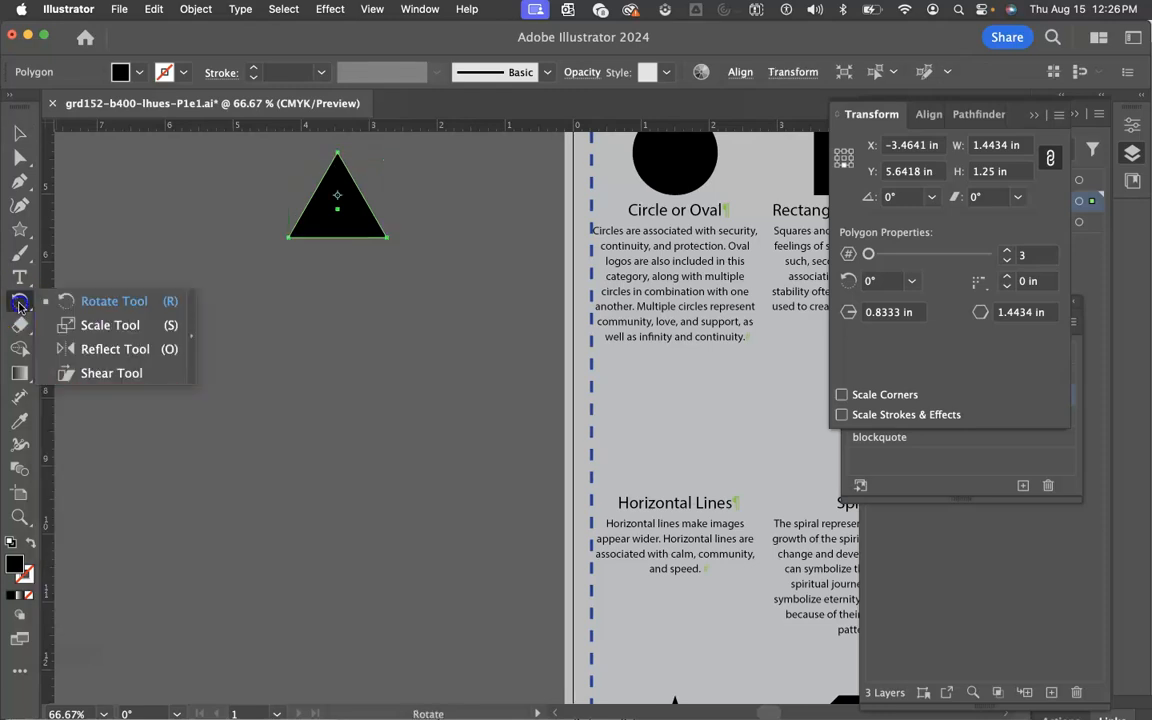
left_click(115, 352)
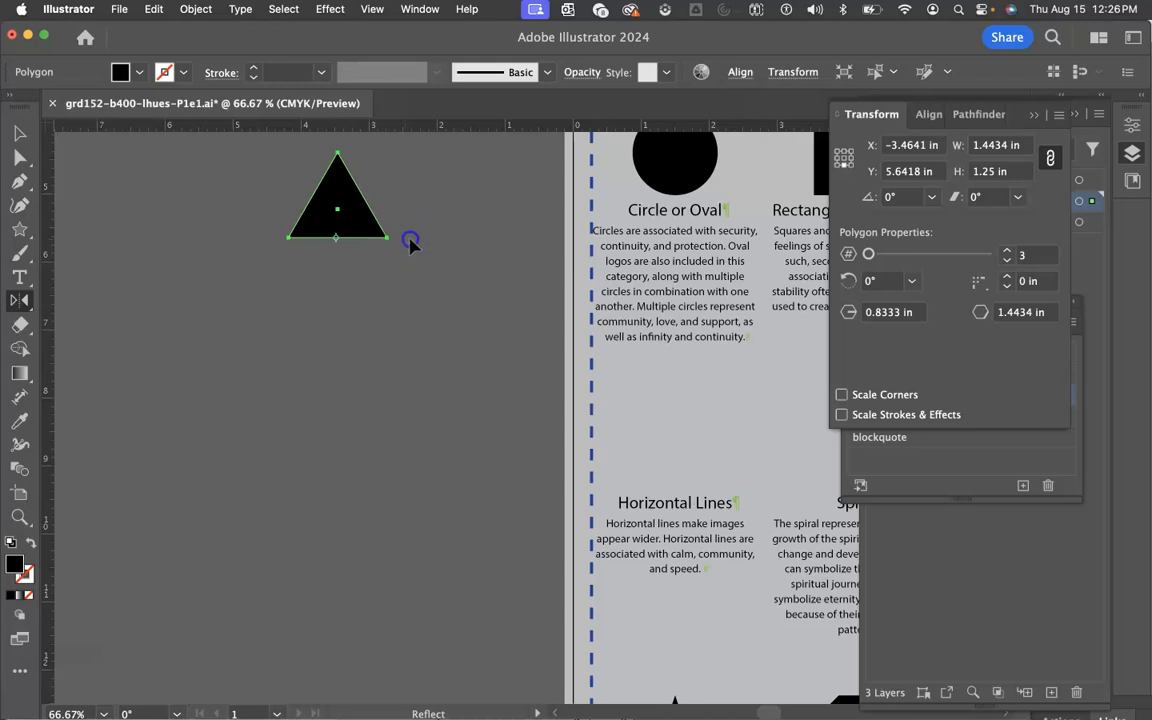
mouse_move(408, 268)
left_mouse_down()
mouse_move(404, 314)
mouse_move(415, 272)
left_mouse_up()
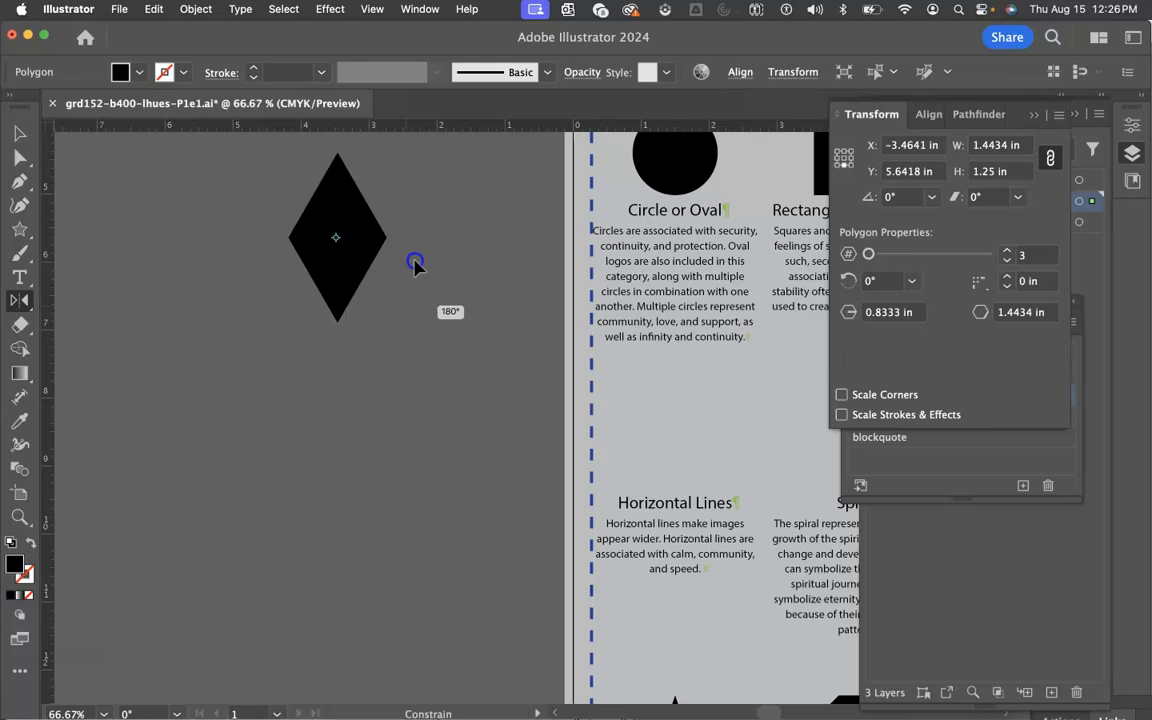
left_click_drag(415, 263, 411, 257)
- Align the two mirrored triangles to each other by their horizontal centers and deselect them
left_click(19, 517)
left_click(345, 237)
left_click(530, 404)
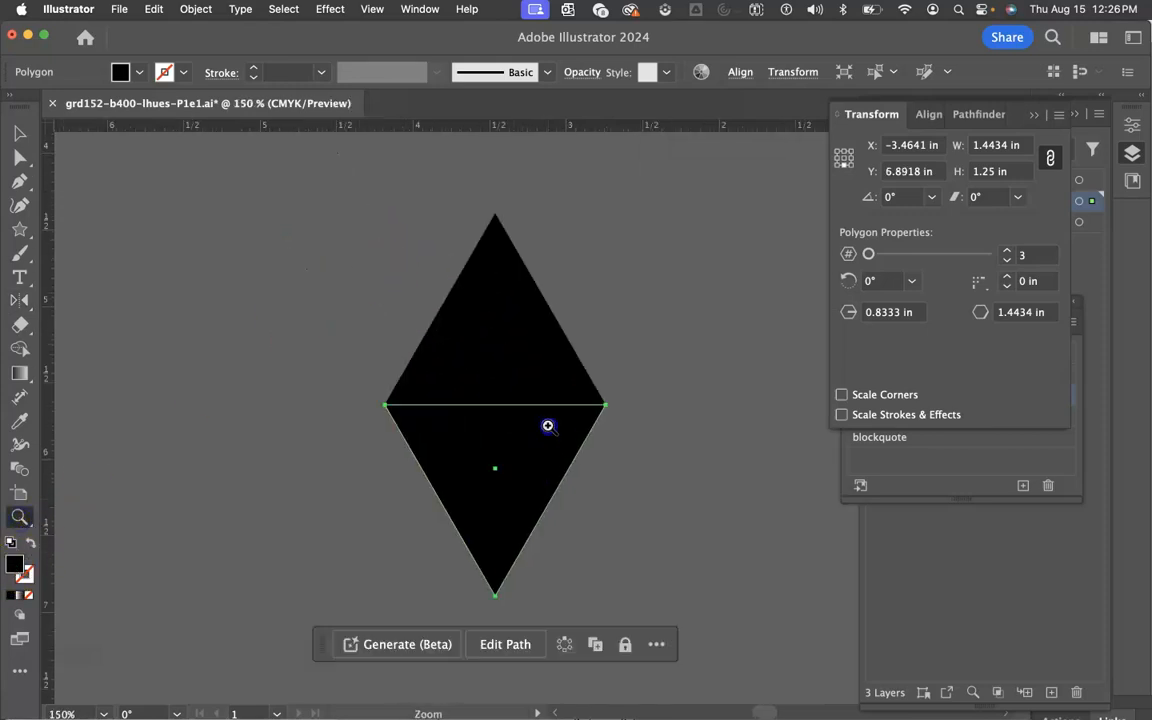
left_click(548, 426)
left_click(548, 426)
left_click(20, 133)
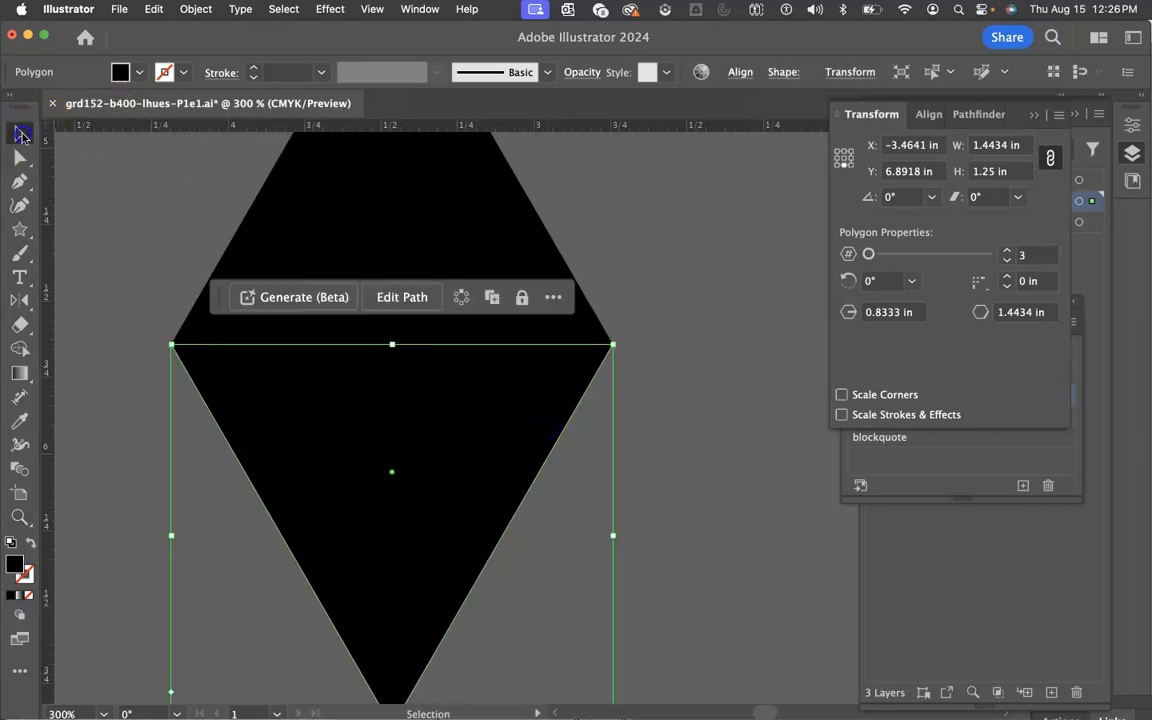
left_click(156, 270)
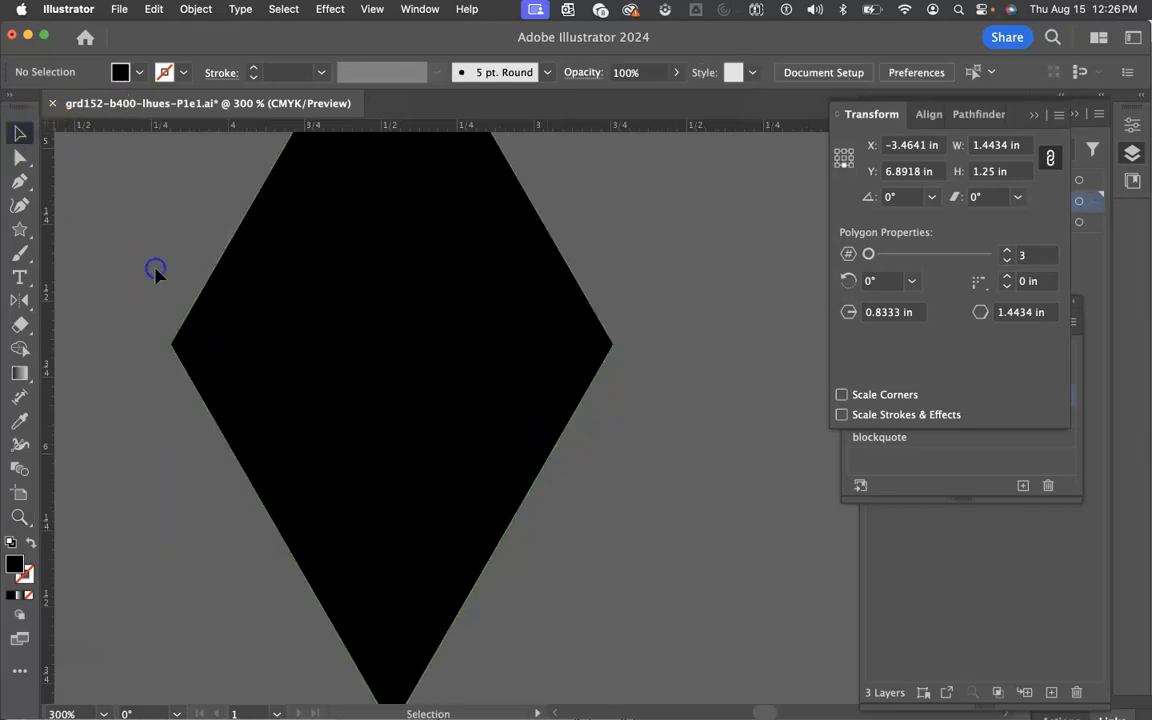
left_click_drag(638, 438, 190, 221)
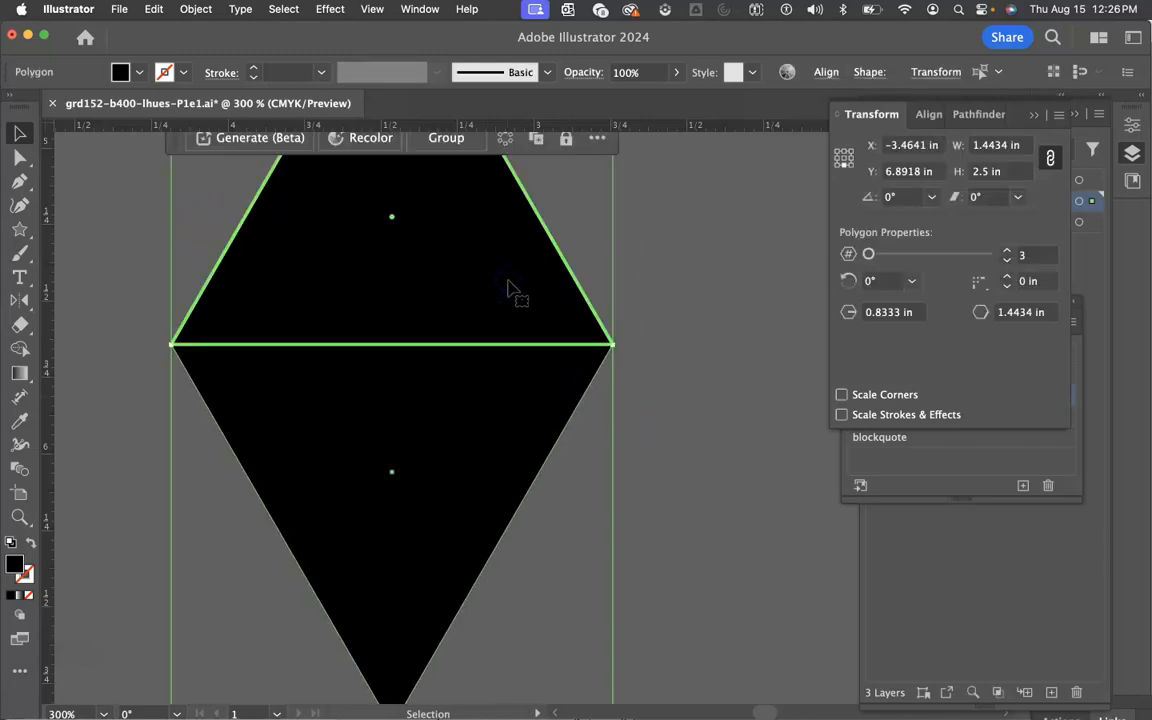
left_click(929, 114)
left_click(879, 170)
left_click(687, 430)
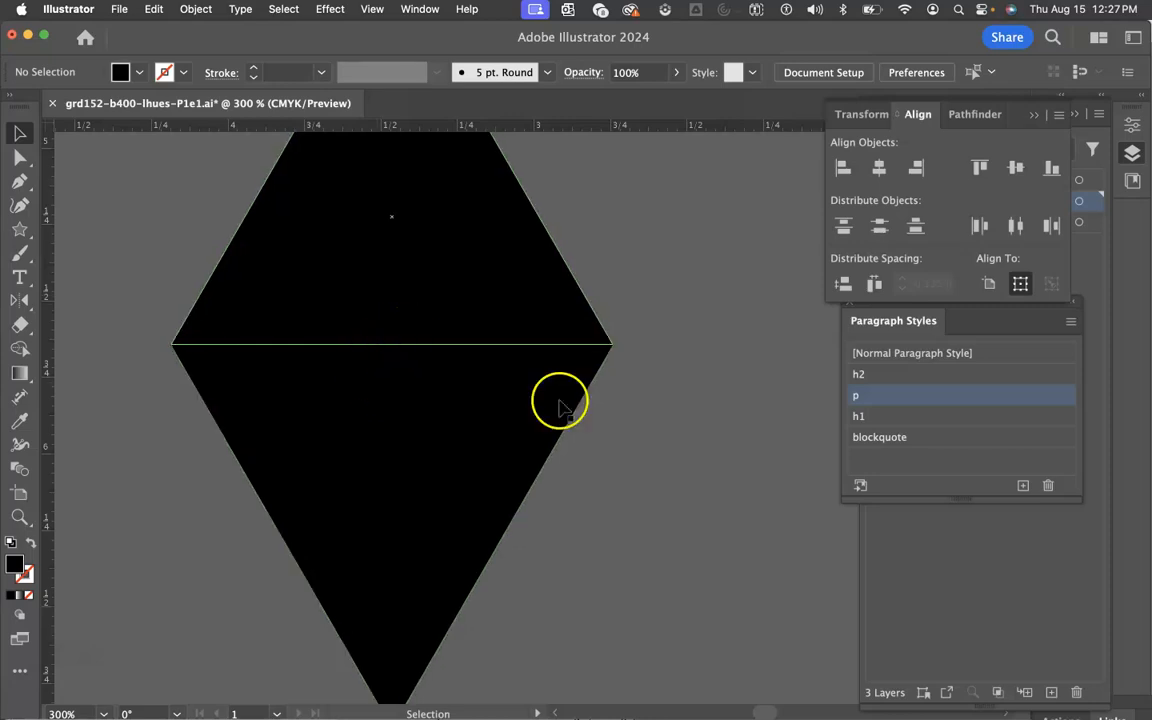
- Unite the two mirrored triangles into a single diamond shape with Pathfinder and deselect it
key("super+minus")
key("super+minus")
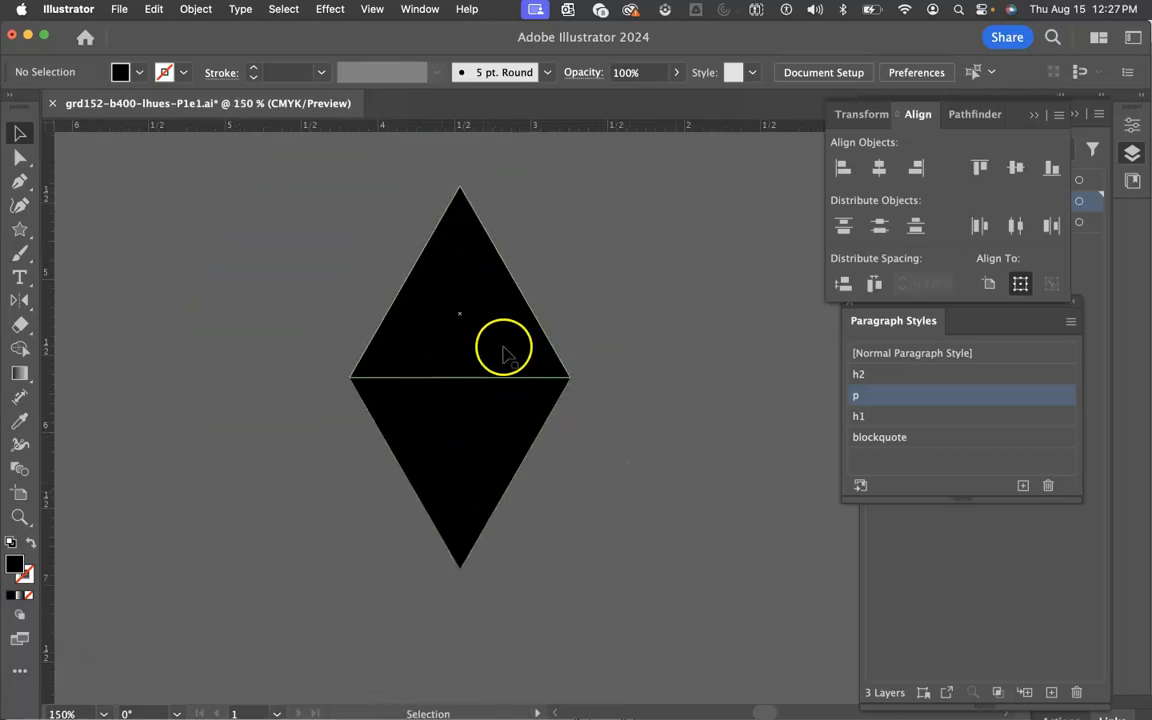
left_click_drag(580, 485, 354, 243)
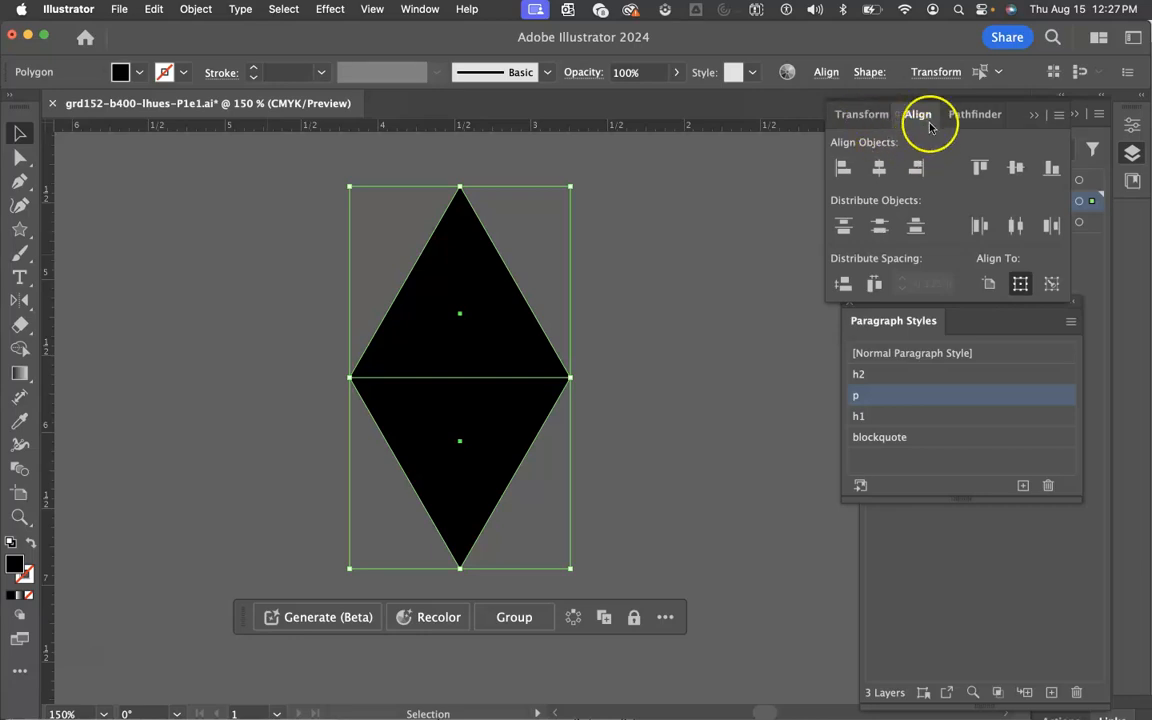
left_click(978, 116)
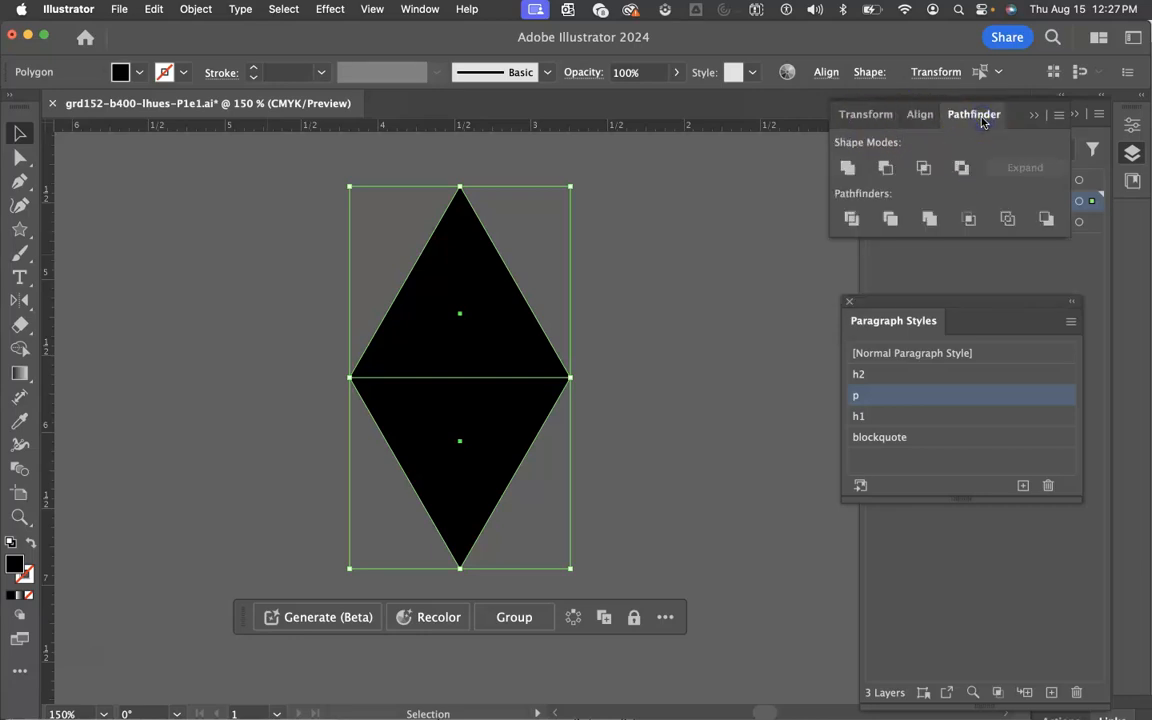
left_click(847, 168)
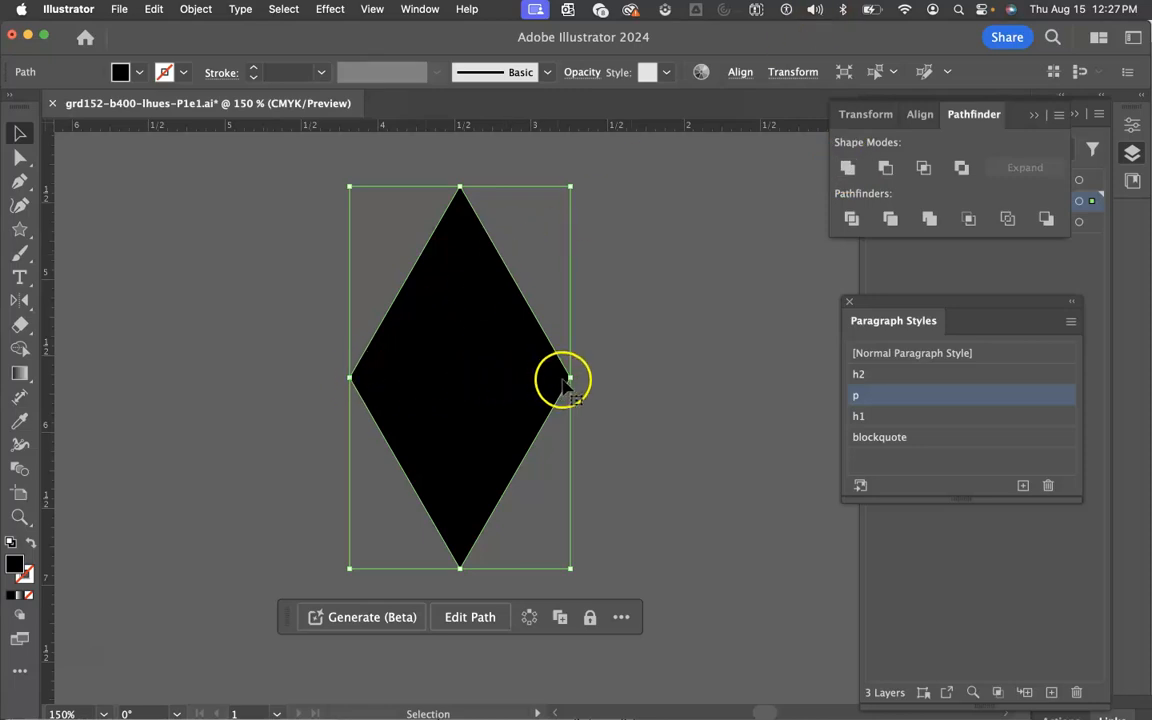
left_click(655, 372)
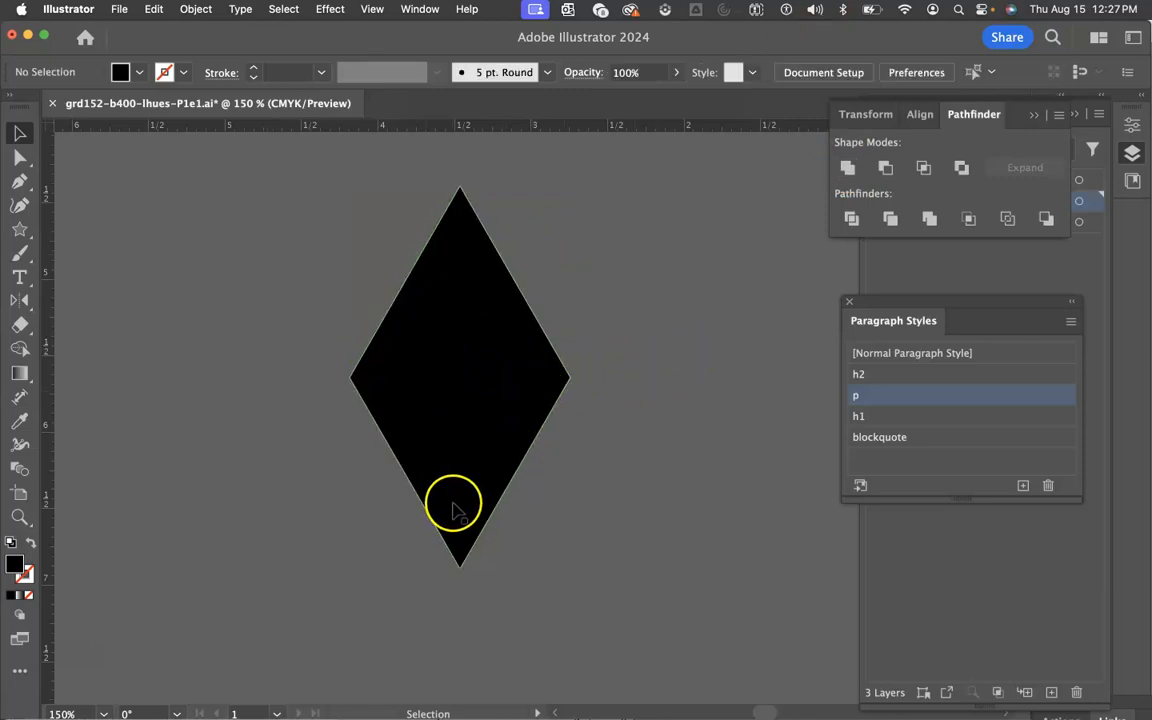
- Shift the diamond slightly on the pasteboard and rotate it 90° so its long axis is horizontal
left_click_drag(400, 415, 357, 424)
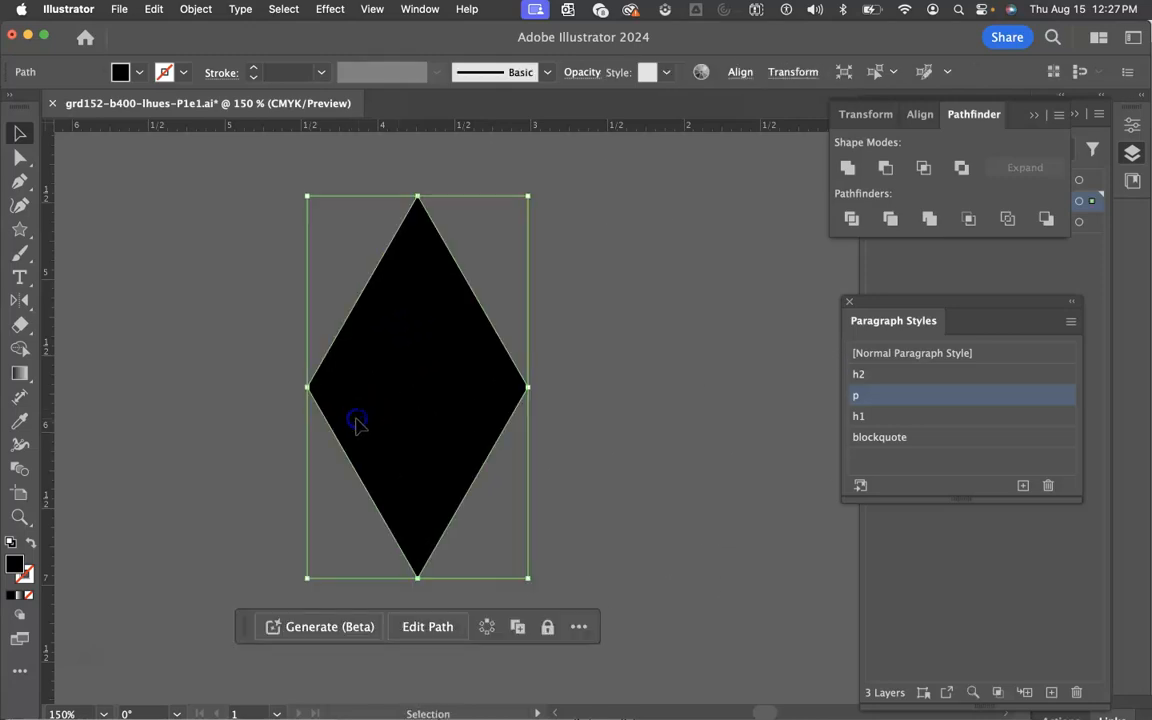
key("super+minus")
key("super+minus")
key("super+minus")
key("super+minus")
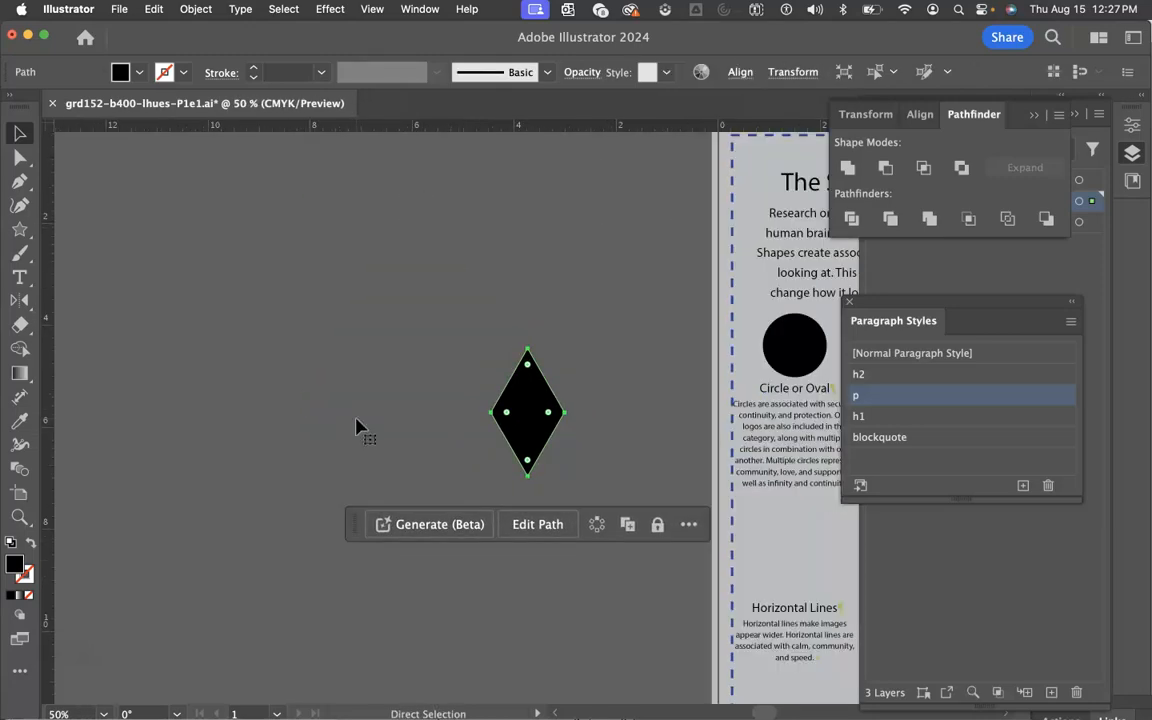
scroll(595, 343, "right", 4)
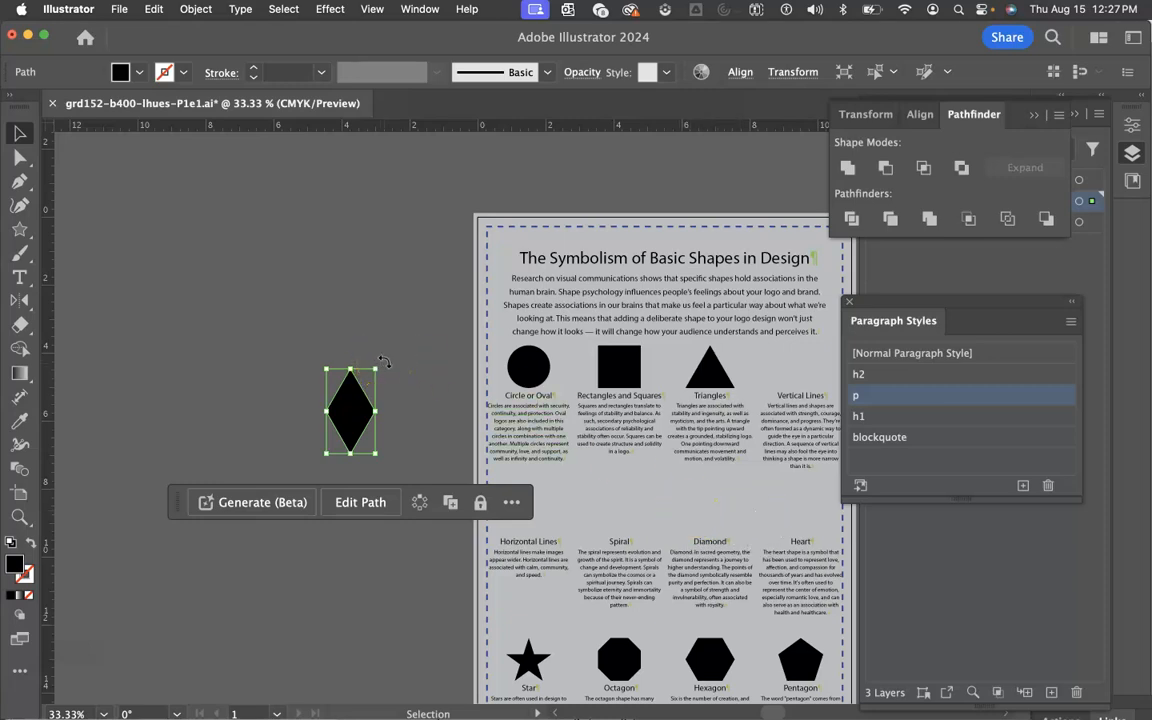
left_click_drag(384, 361, 399, 463)
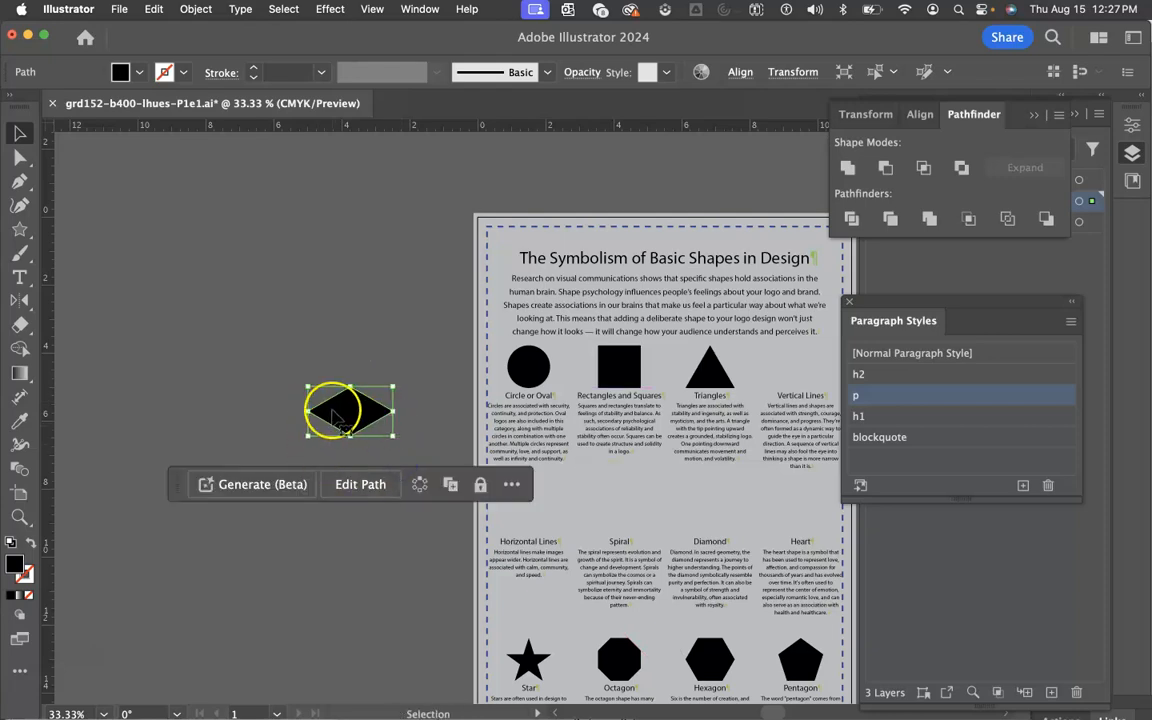
scroll(355, 414, "left", 1)
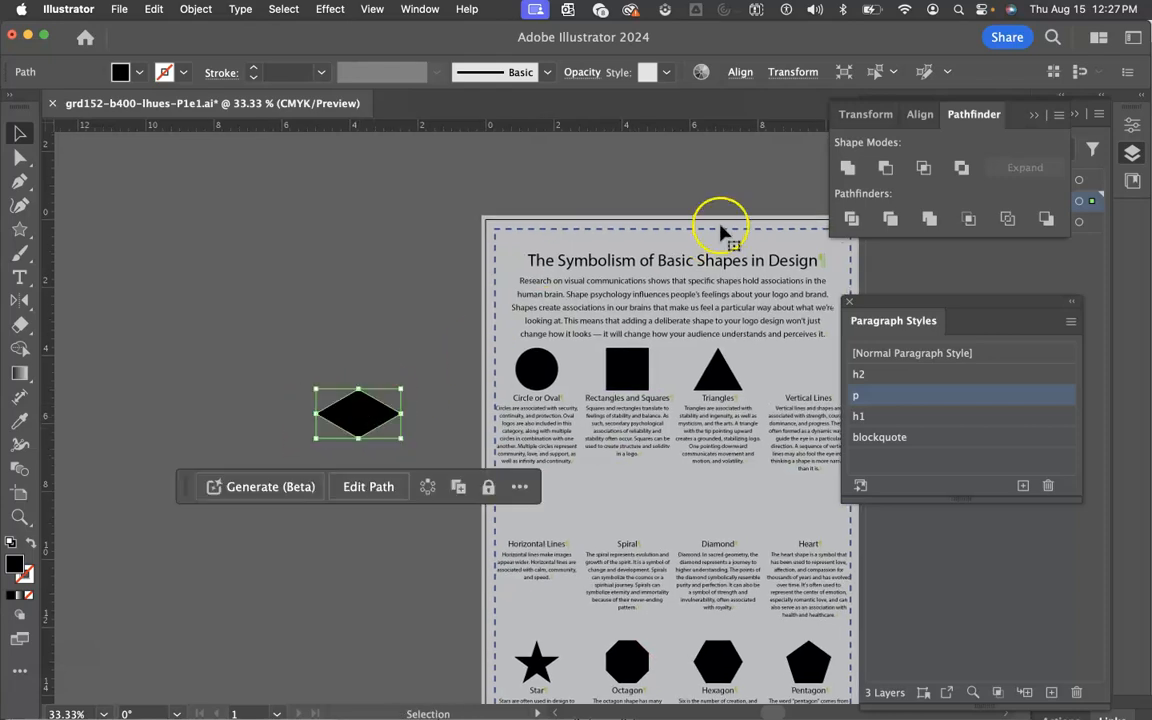
- Scale the diamond on the pasteboard to 1.25 in high and 2.1651 in wide
left_click(873, 117)
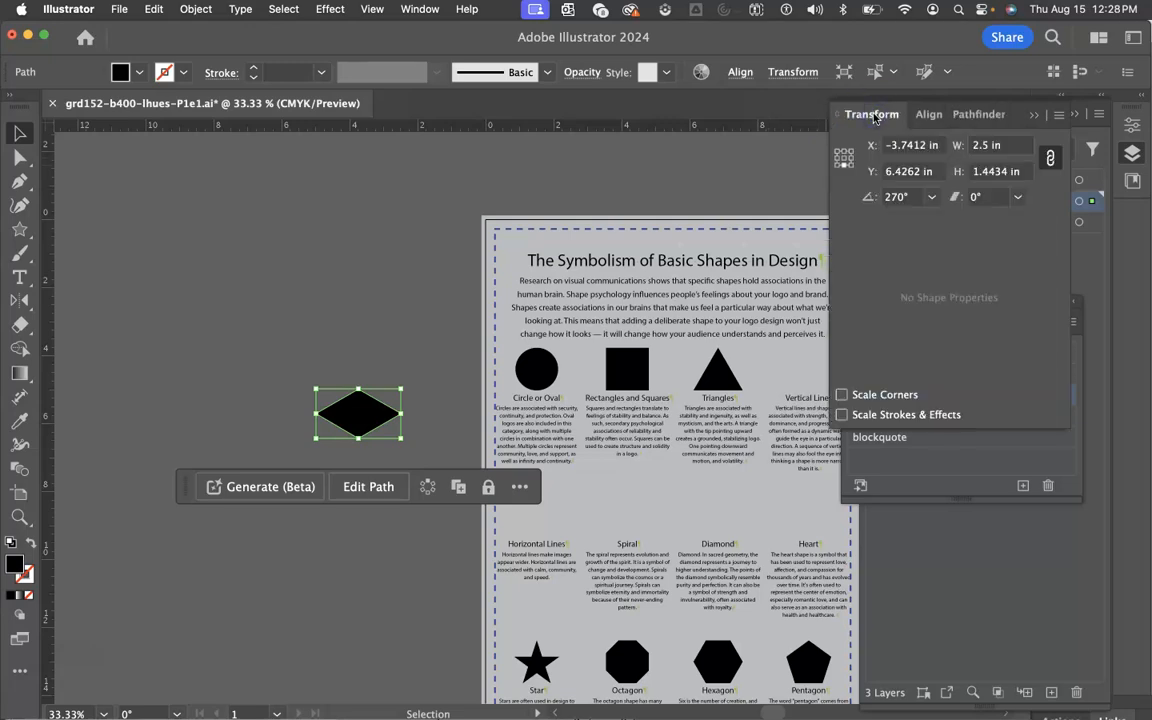
left_click(980, 172)
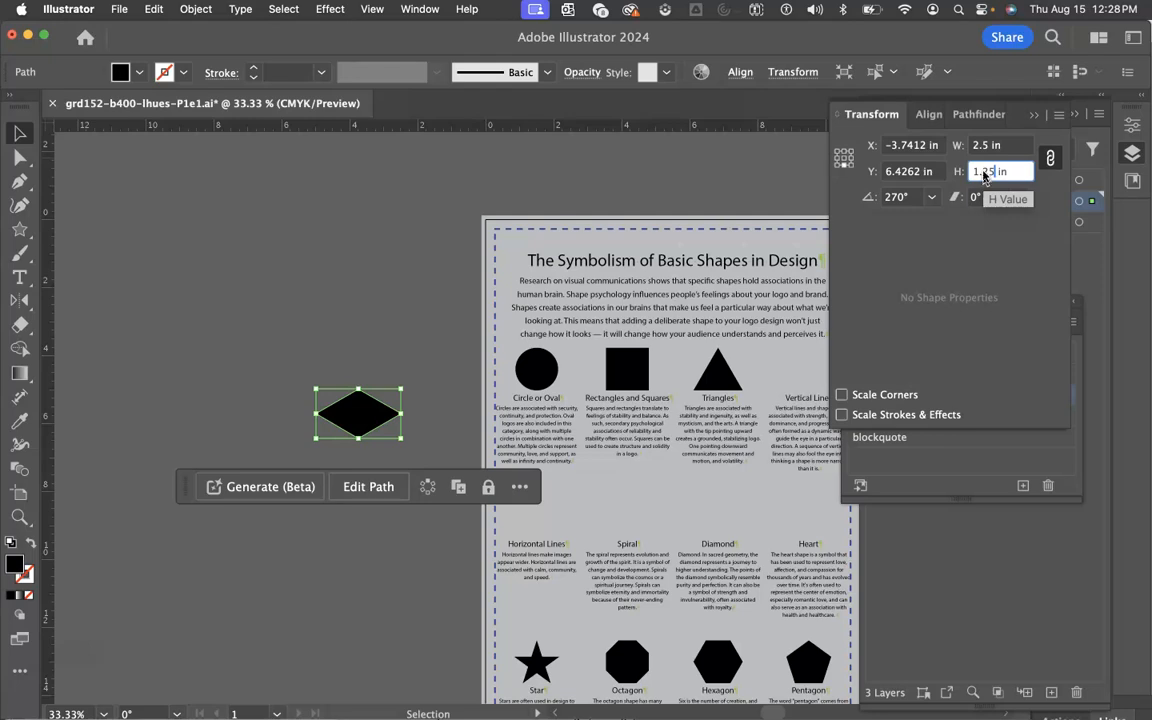
type("1.25")
left_click(1008, 147)
type("2.1651")
key("Return")
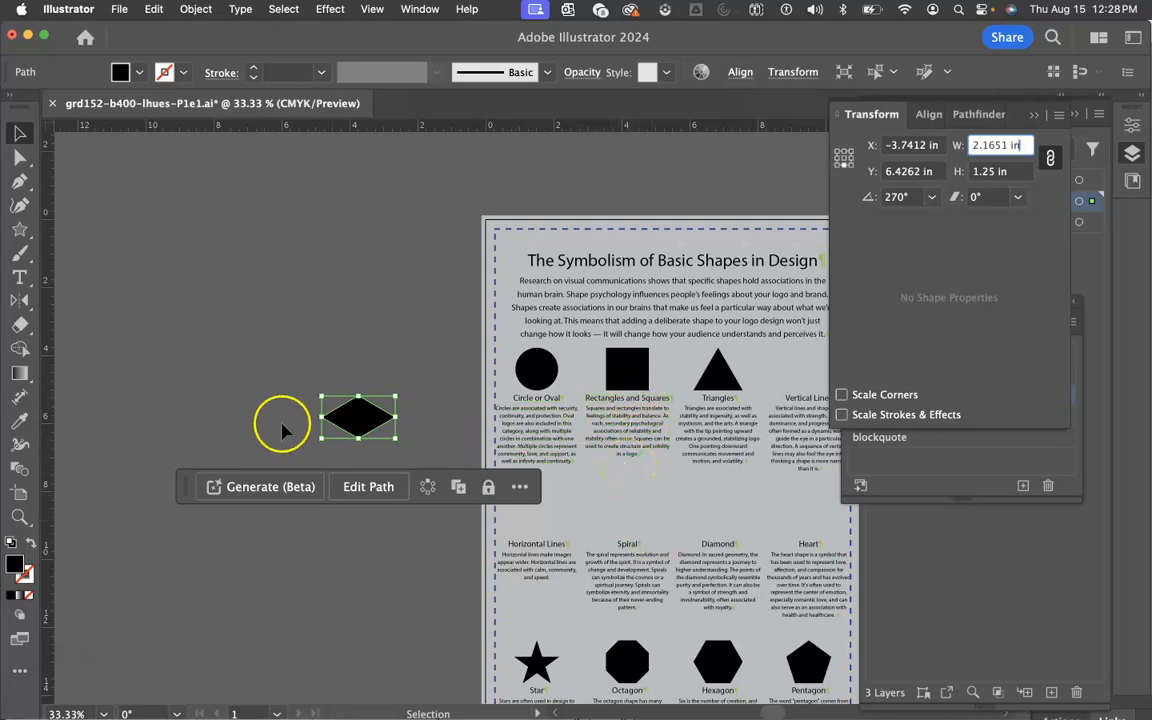
- Center the diamond horizontally on the Diamond text block, place it 0.125 in above that block with vertical distribute spacing, and deselect
left_click(724, 563, "shift")
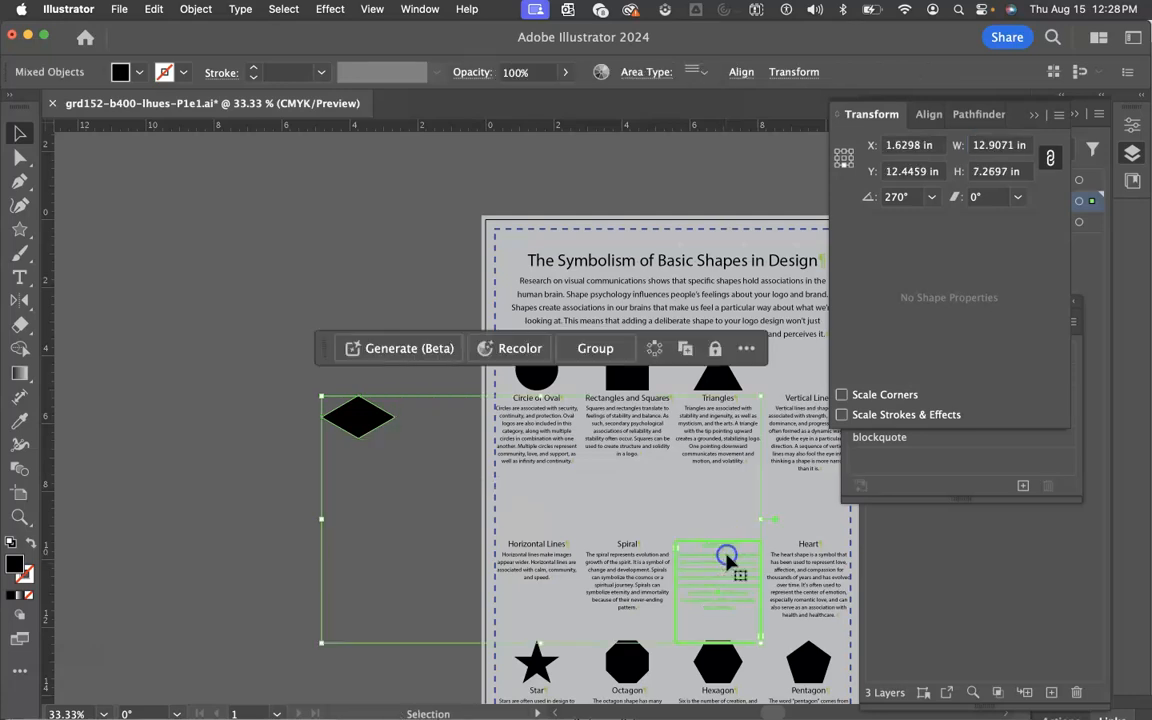
left_click(928, 116)
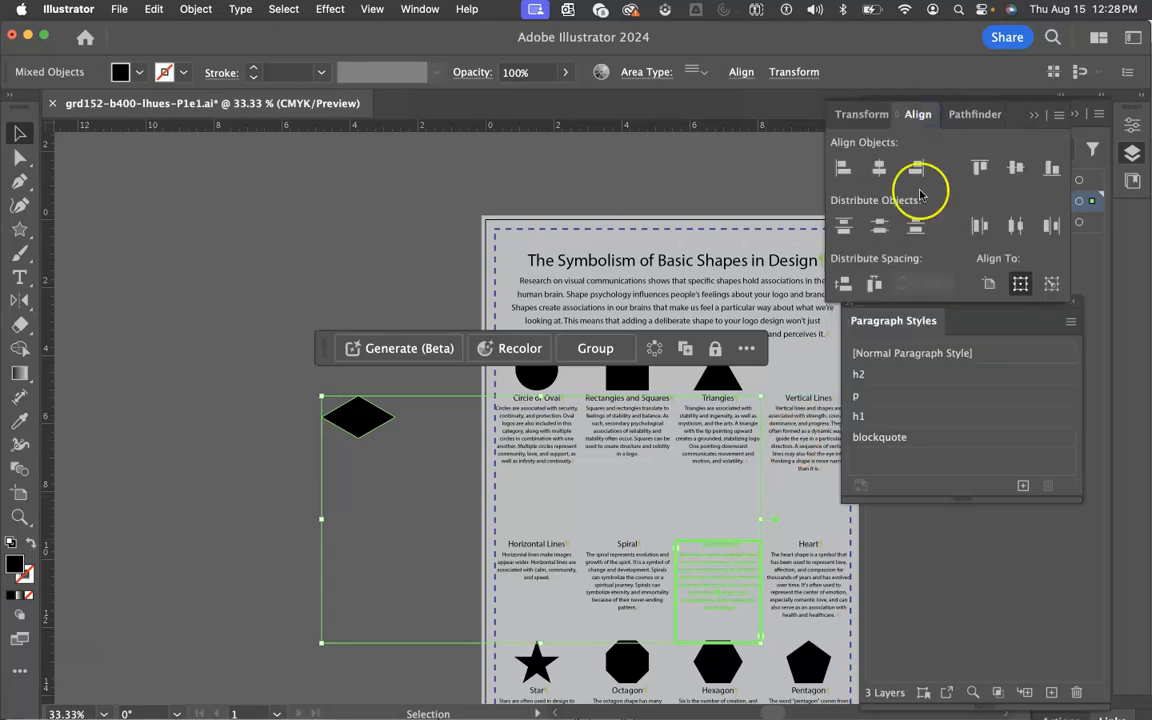
left_click(880, 167)
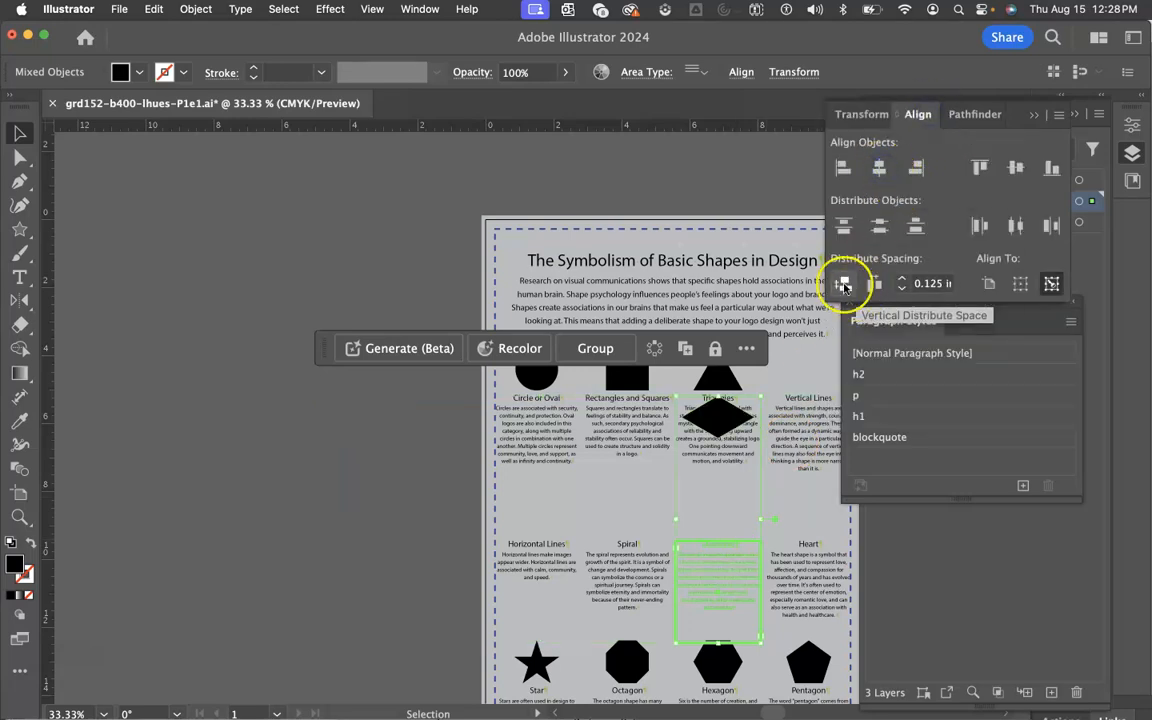
key("super+z")
left_click(437, 447)
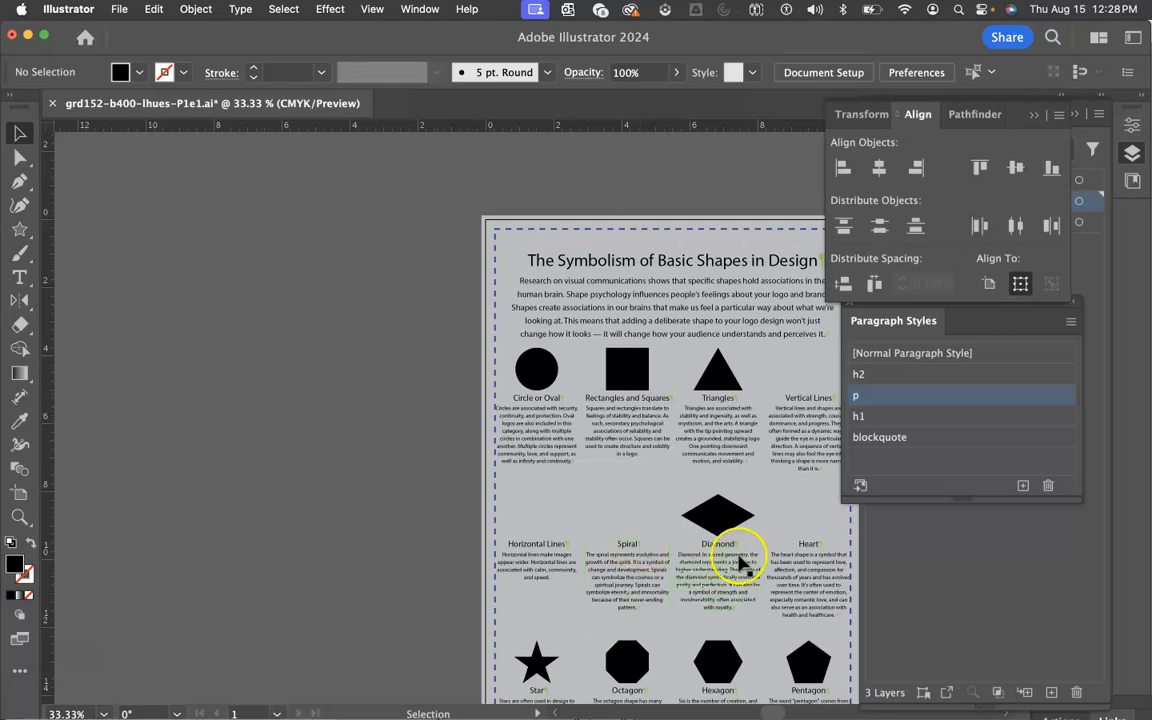
scroll(775, 550, "right", 1)
scroll(775, 550, "right", 5)
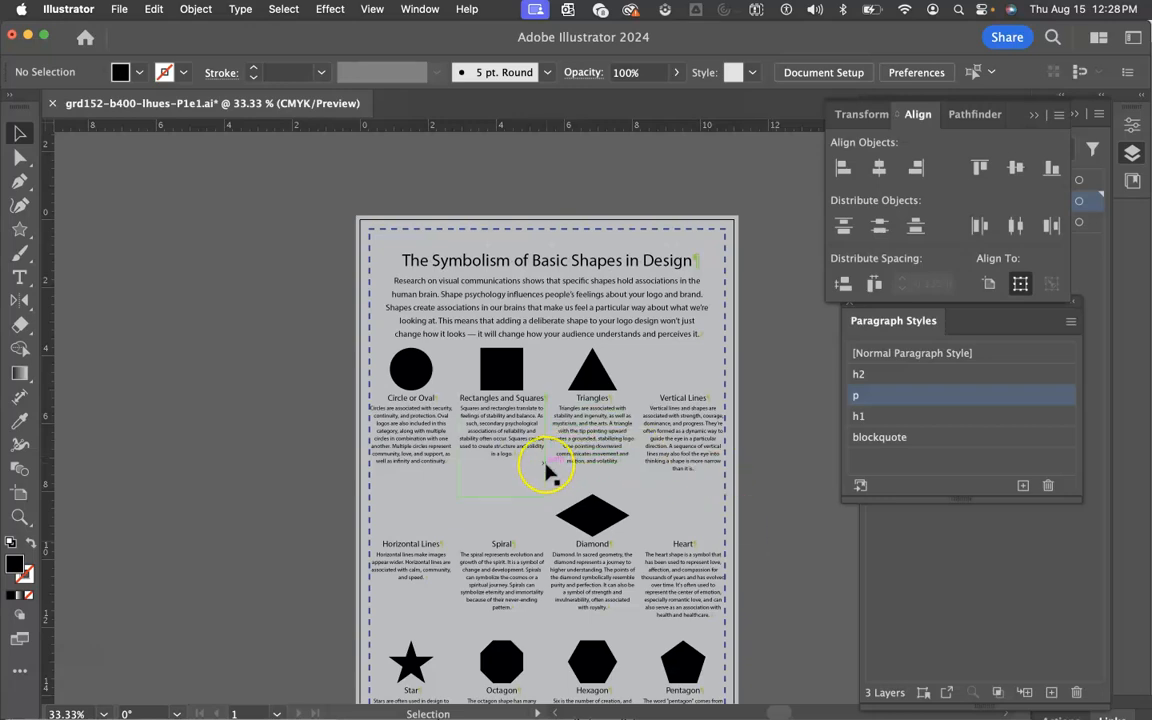
scroll(540, 468, "down", 3)
scroll(545, 470, "down", 2)
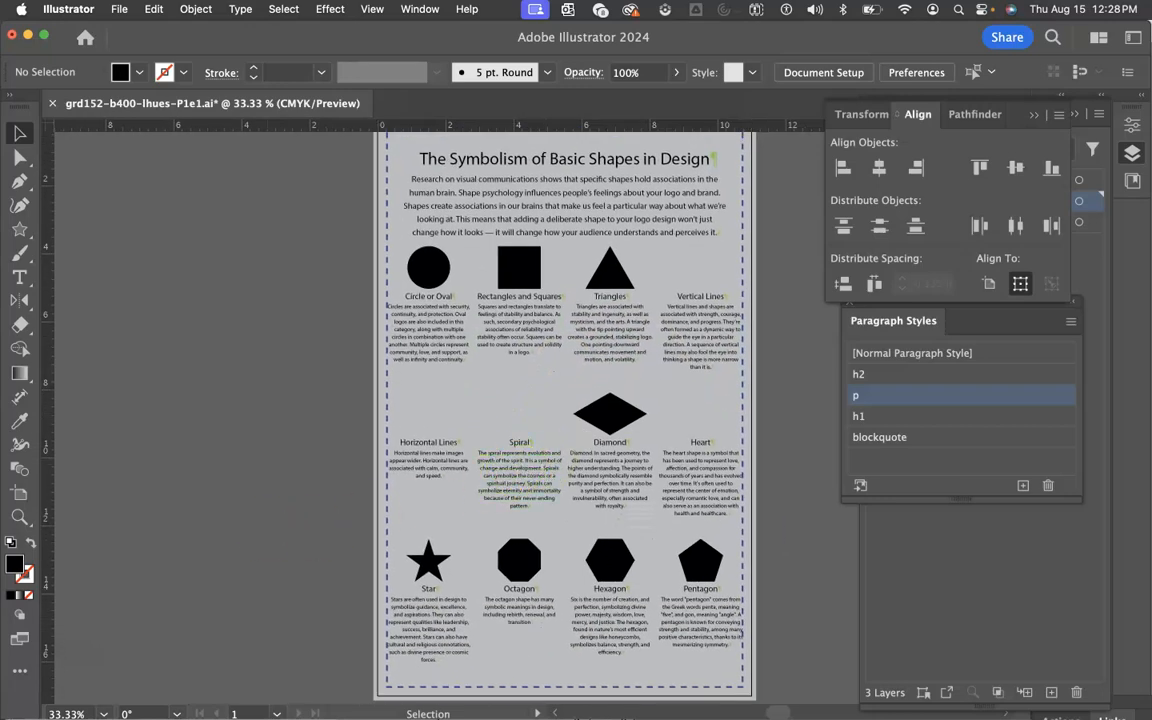